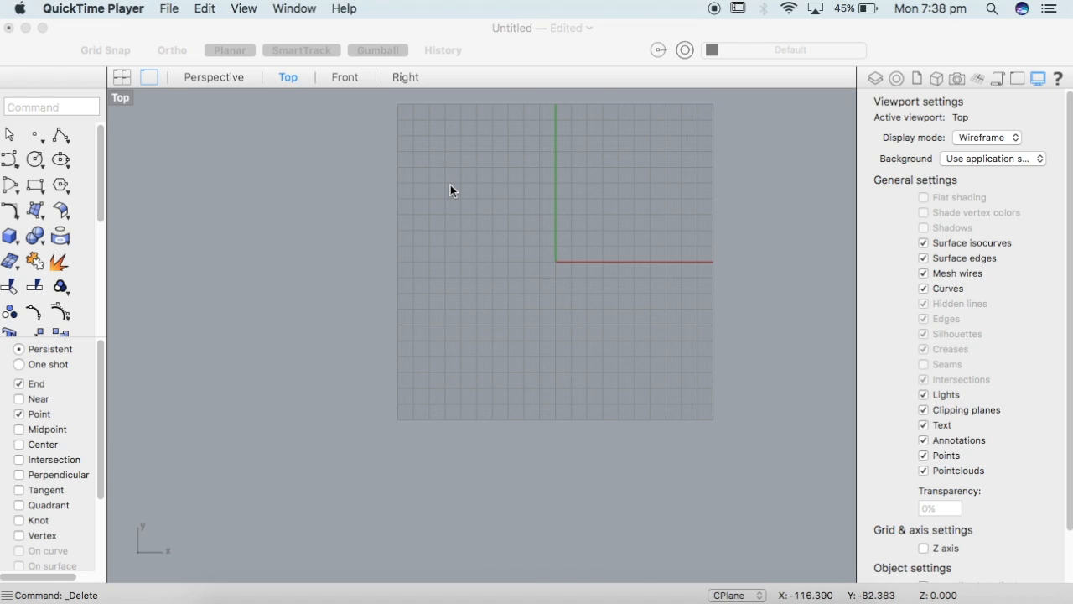
pyautogui.click(124, 99)
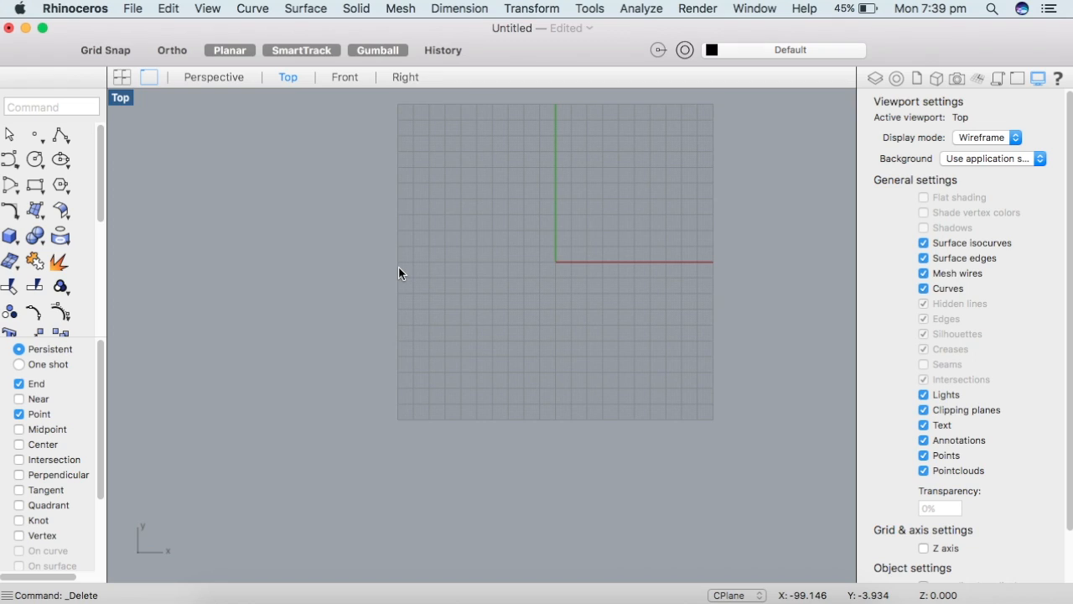
pyautogui.click(11, 237)
pyautogui.doubleClick(123, 97)
pyautogui.click(537, 101)
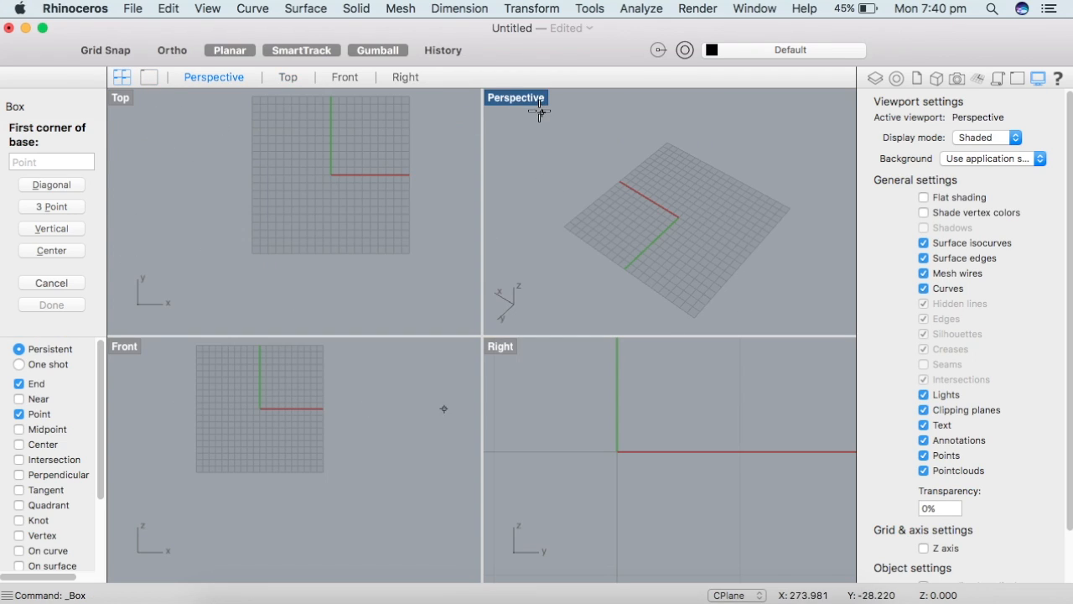
pyautogui.doubleClick(536, 107)
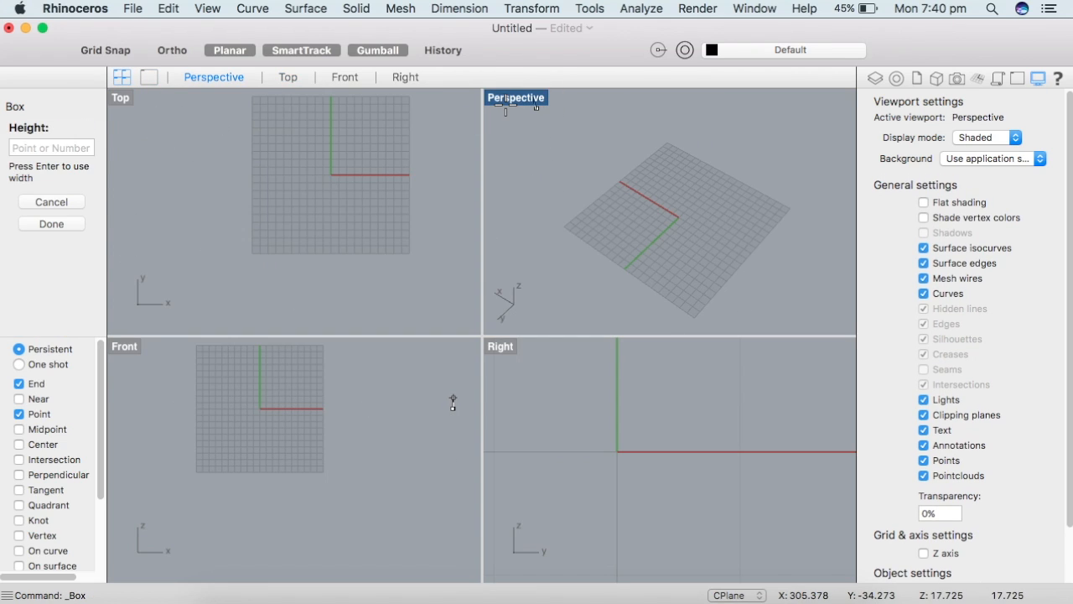
pyautogui.press('Escape')
# - Maximize the Perspective viewport and draw a solid box with its rectangular base across the grid's origin
pyautogui.doubleClick(505, 99)
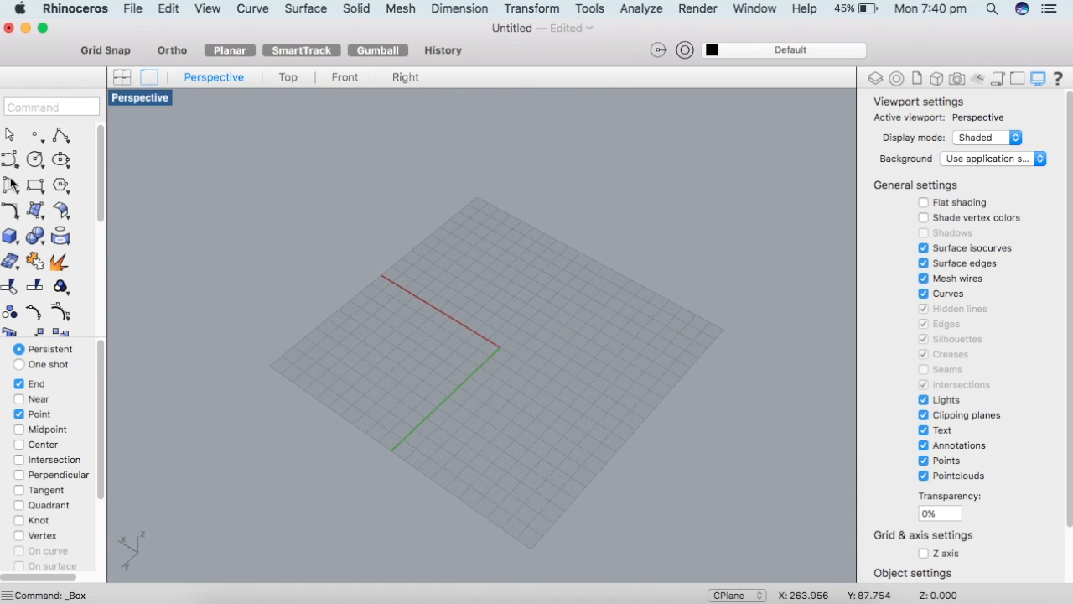
pyautogui.click(10, 239)
pyautogui.click(430, 382)
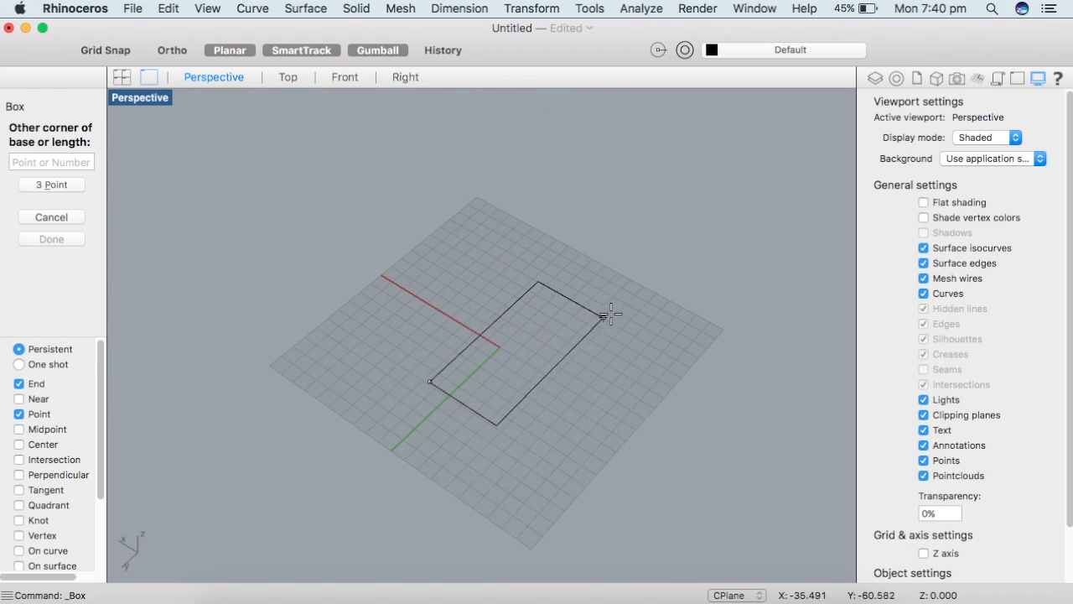
pyautogui.click(638, 333)
pyautogui.click(671, 225)
pyautogui.moveTo(354, 400); pyautogui.dragTo(553, 360, button='right')
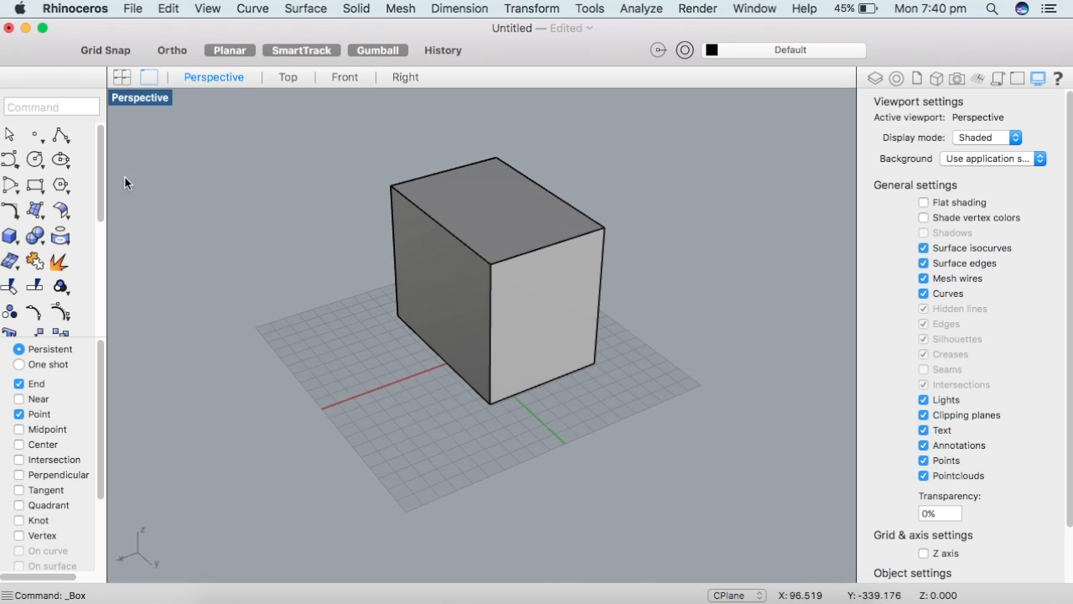
# - Duplicate the box with the gumball along its red X axis, placing the copy clear of the original
pyautogui.click(582, 279)
pyautogui.moveTo(582, 278); pyautogui.dragTo(495, 311, button='right')
pyautogui.keyDown('super'); pyautogui.moveTo(470, 285); pyautogui.dragTo(356, 313); pyautogui.keyUp('super')
pyautogui.moveTo(461, 283); pyautogui.dragTo(278, 311)
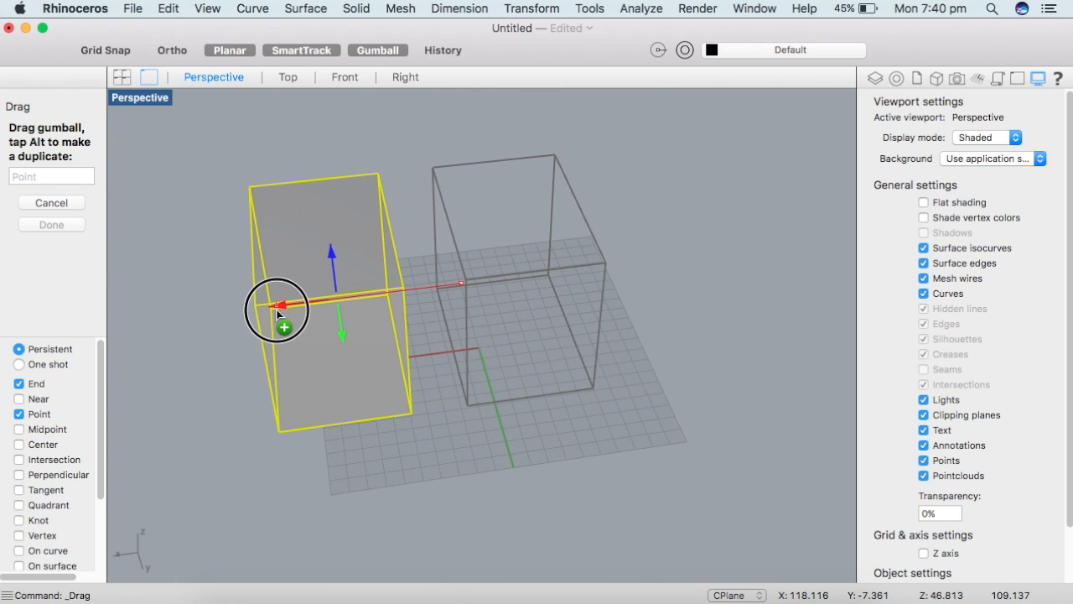
pyautogui.moveTo(277, 312); pyautogui.dragTo(260, 310)
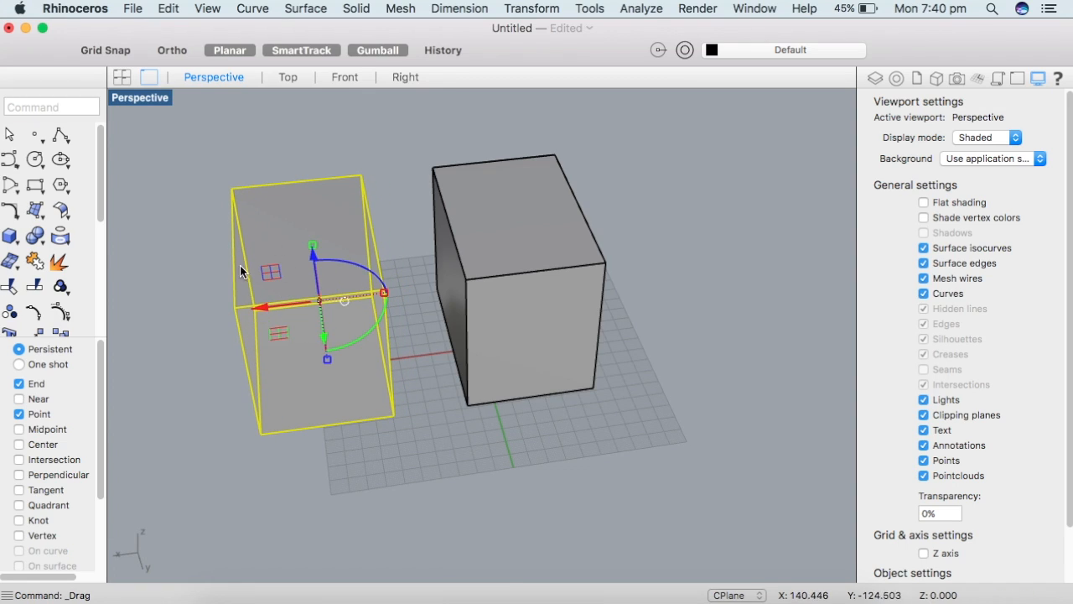
pyautogui.moveTo(347, 384); pyautogui.dragTo(368, 333, button='right')
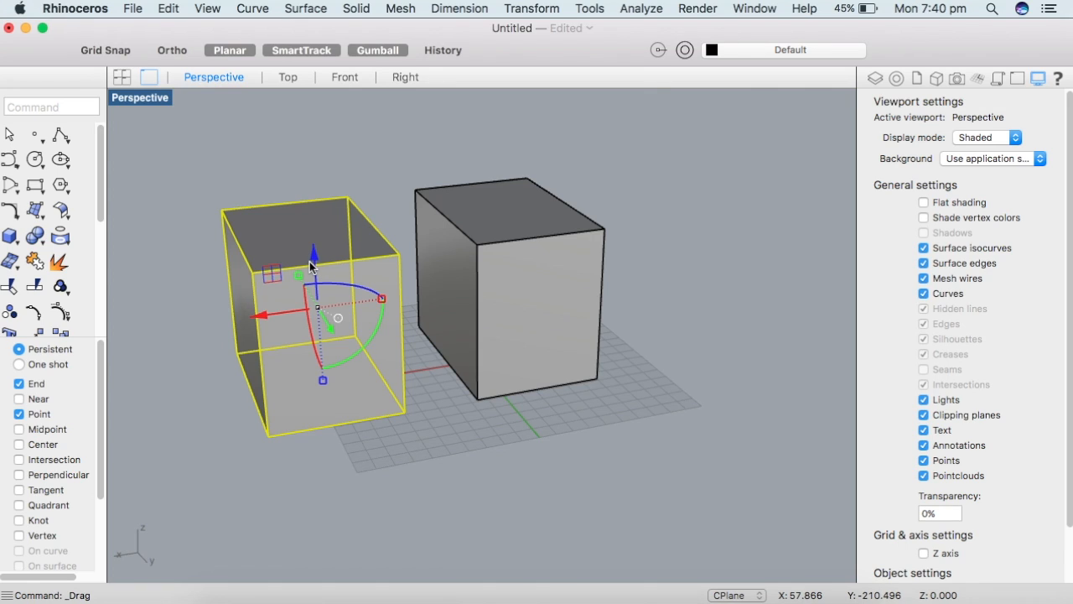
# - Run the Gumball command to view its on, off and toggle options, and cancel it
pyautogui.write('Gum')
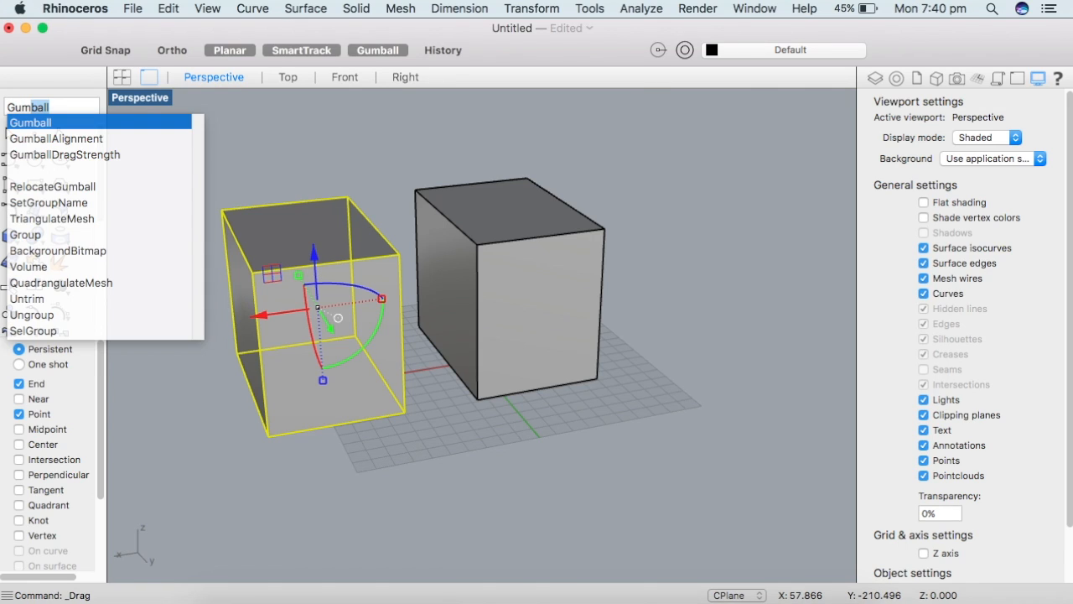
pyautogui.write('ball;l')
pyautogui.press('BackSpace')
pyautogui.press('BackSpace')
pyautogui.press('BackSpace')
pyautogui.press('BackSpace')
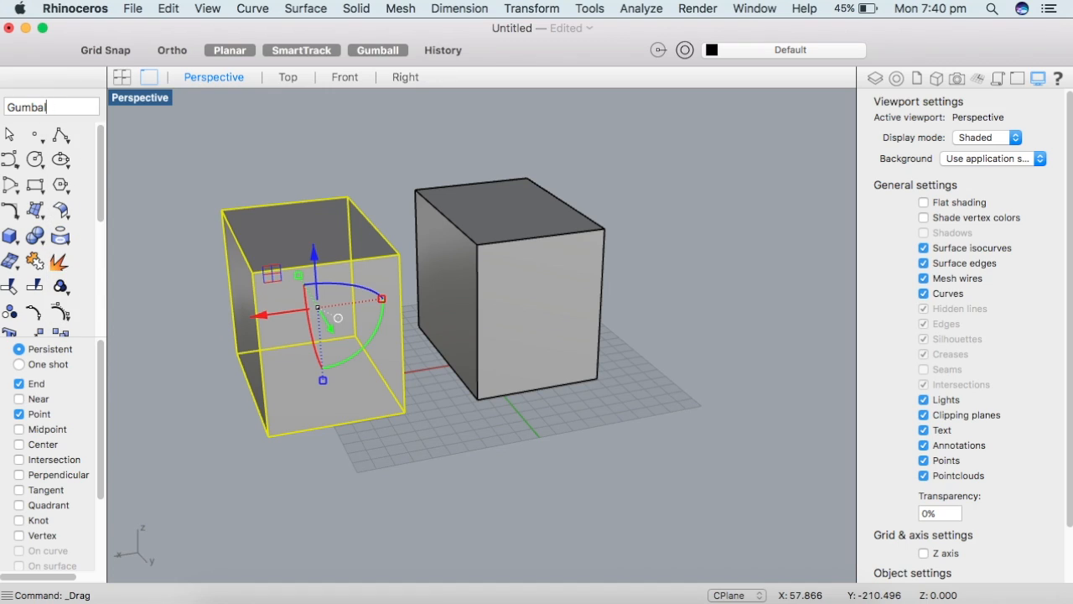
pyautogui.write('l')
pyautogui.press('Return')
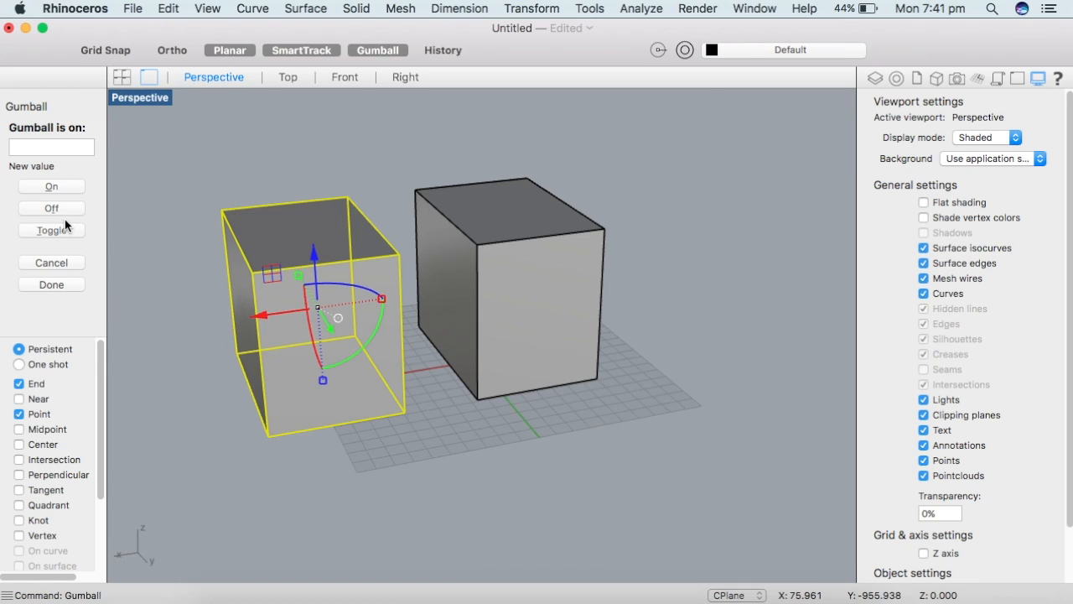
pyautogui.click(58, 262)
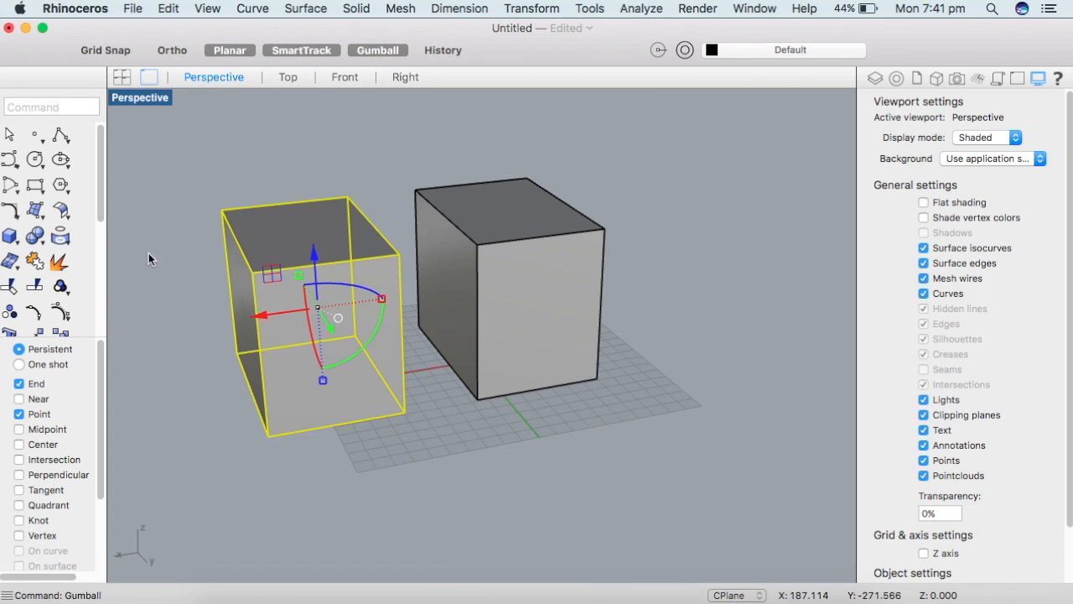
# - Select the original box on the grid and add its copy to the selection
pyautogui.click(611, 436)
pyautogui.moveTo(541, 424); pyautogui.dragTo(481, 468, button='right')
pyautogui.click(533, 265)
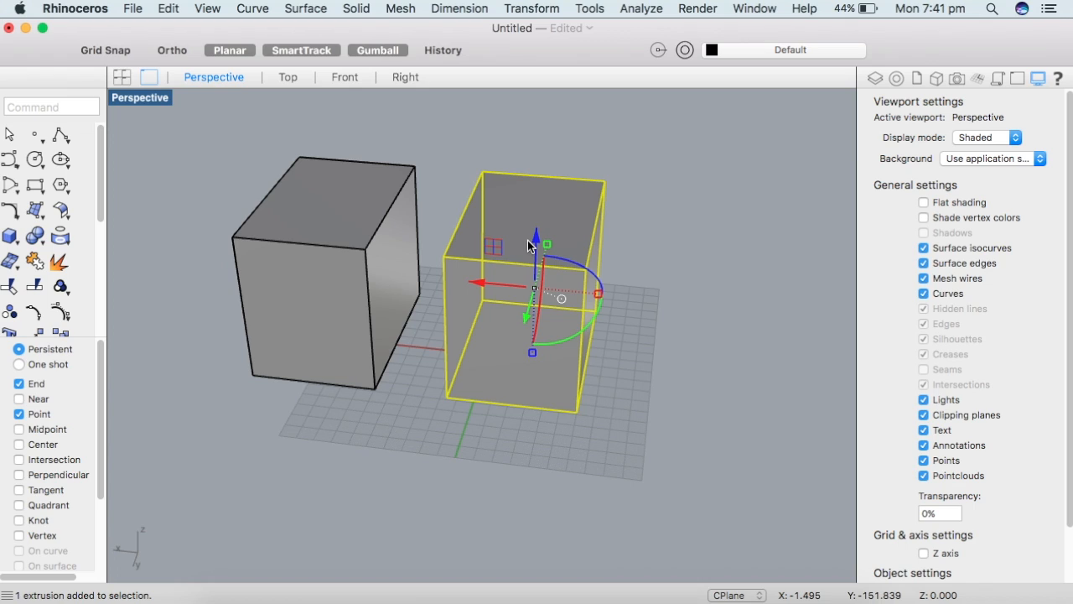
pyautogui.keyDown('shift'); pyautogui.click(321, 212); pyautogui.keyUp('shift')
# - Try window and crossing selections around the two boxes and clear the selection
pyautogui.scroll(-4, 444, 284)
pyautogui.click(702, 488)
pyautogui.moveTo(702, 495); pyautogui.dragTo(352, 172)
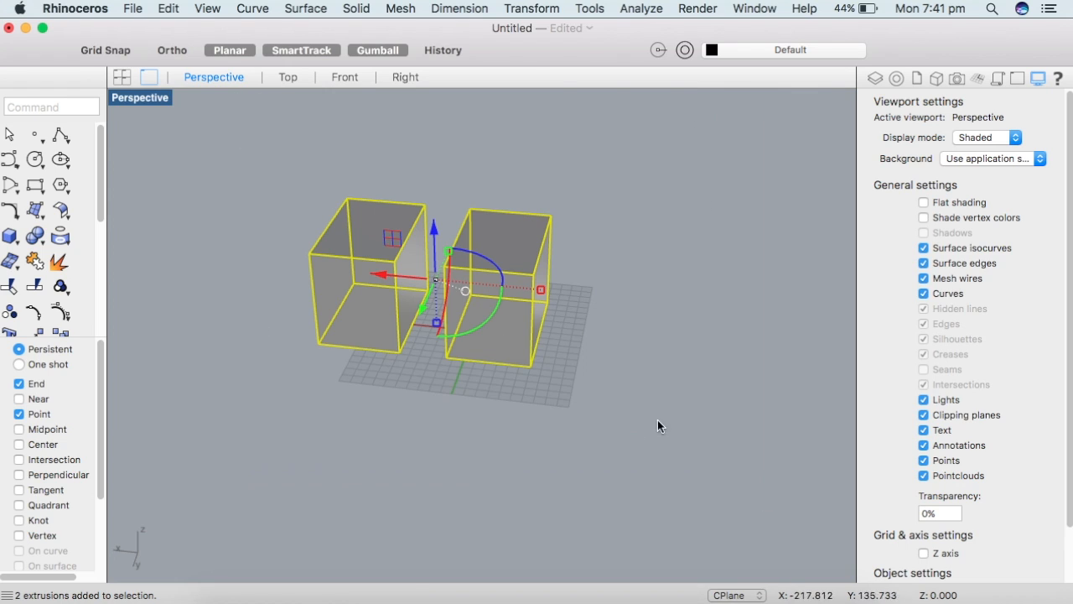
pyautogui.moveTo(263, 148); pyautogui.dragTo(433, 170)
pyautogui.moveTo(701, 506); pyautogui.dragTo(456, 139)
pyautogui.moveTo(253, 144); pyautogui.dragTo(827, 512)
pyautogui.press('Escape')
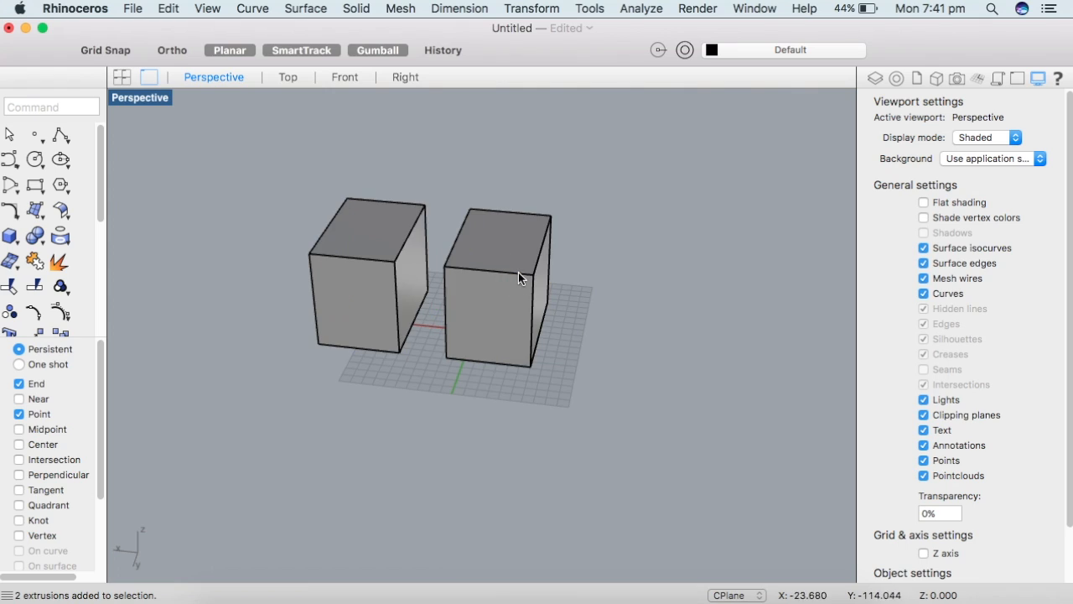
# - Select both boxes with a crossing selection, and remove, re-add and again remove the original box from it
pyautogui.moveTo(707, 483); pyautogui.dragTo(223, 178)
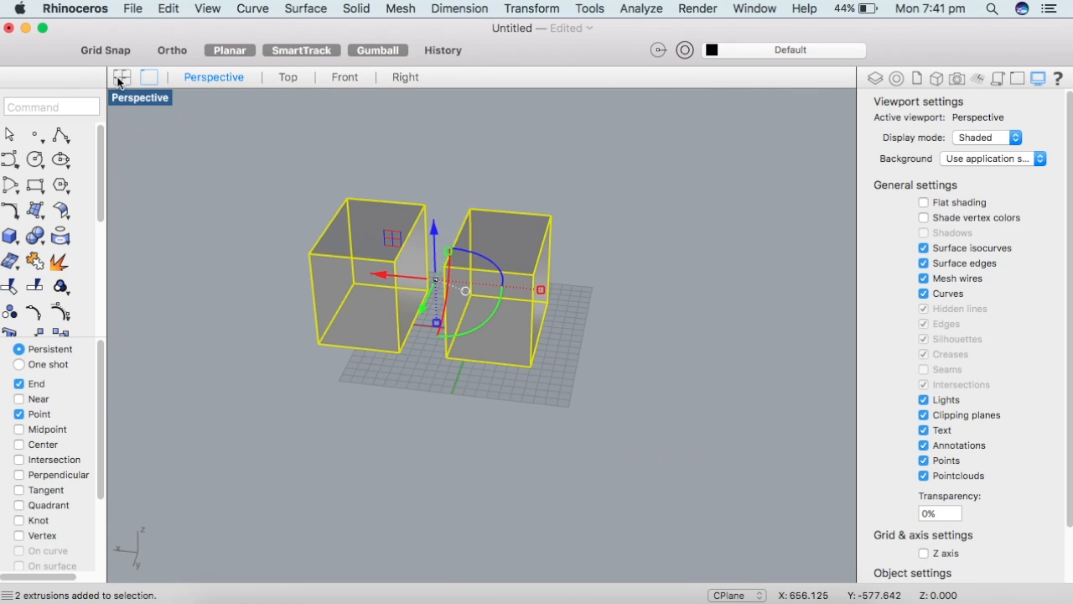
pyautogui.keyDown('super'); pyautogui.click(520, 282); pyautogui.keyUp('super')
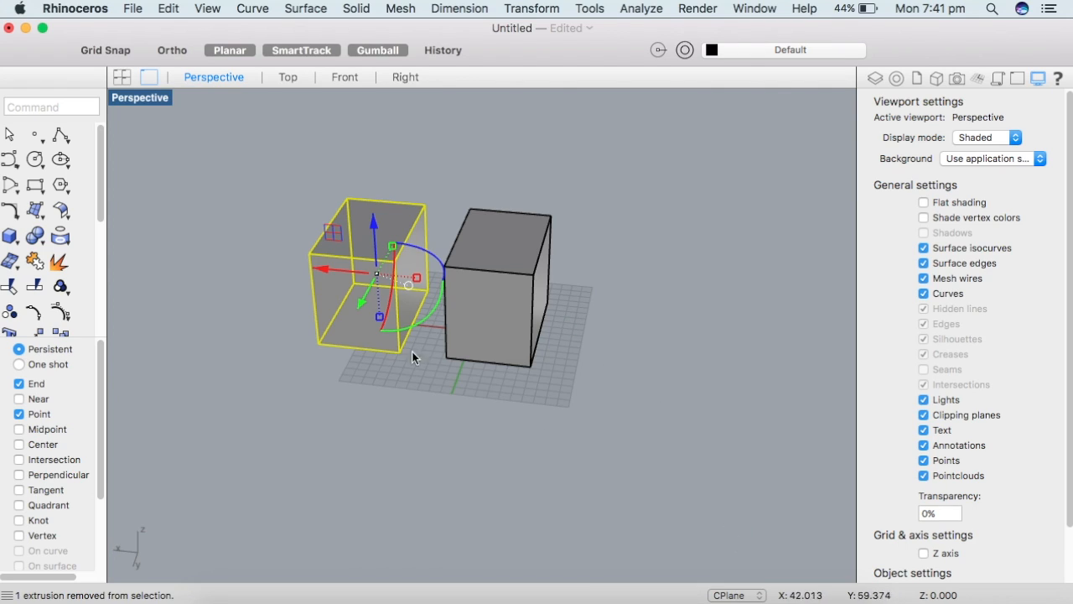
pyautogui.keyDown('shift'); pyautogui.click(492, 272); pyautogui.keyUp('shift')
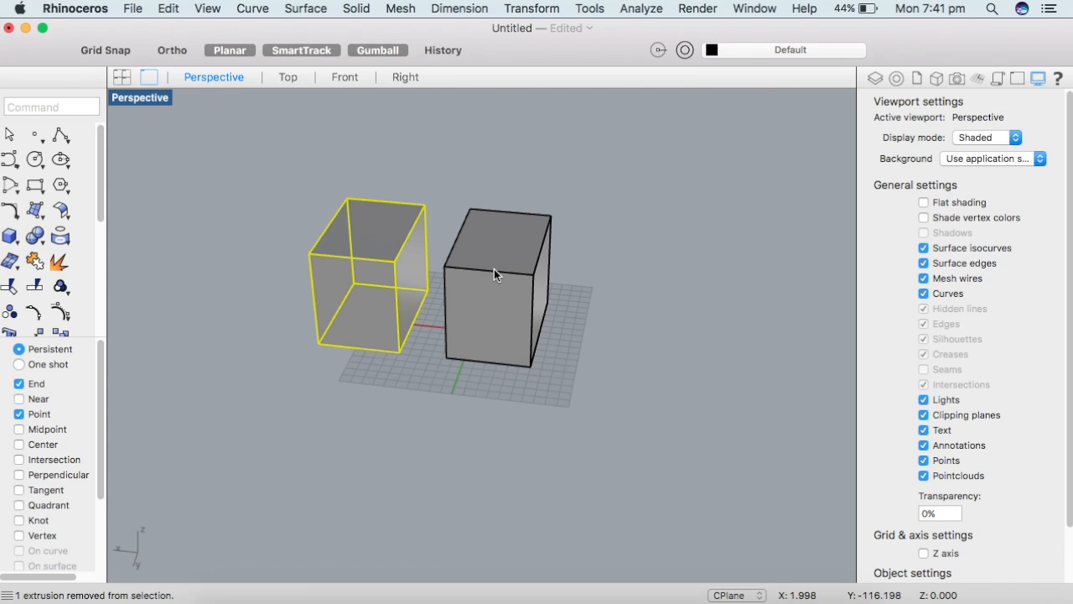
pyautogui.keyDown('shift'); pyautogui.click(493, 270); pyautogui.keyUp('shift')
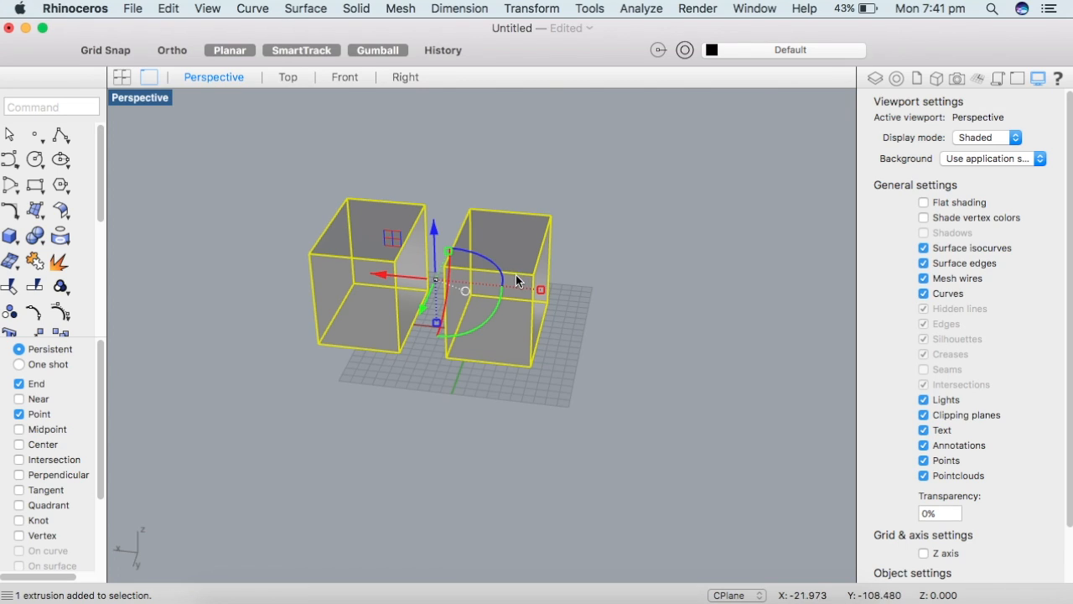
pyautogui.keyDown('super'); pyautogui.click(520, 277); pyautogui.keyUp('super')
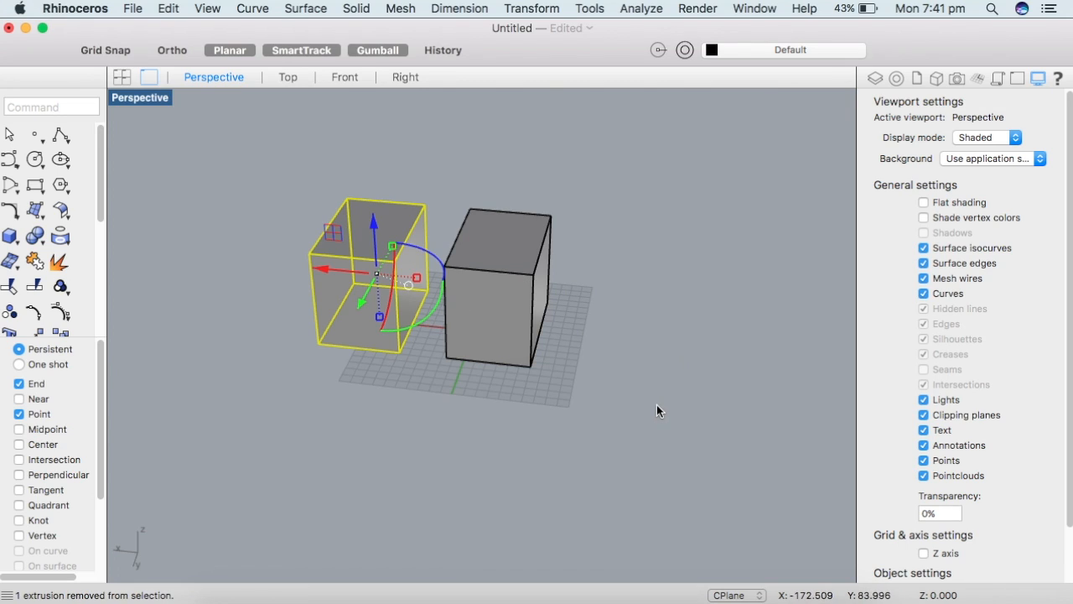
# - Examine the selected copy and its gumball beside the original box from several angles and distances
pyautogui.moveTo(656, 441); pyautogui.dragTo(305, 451, button='right')
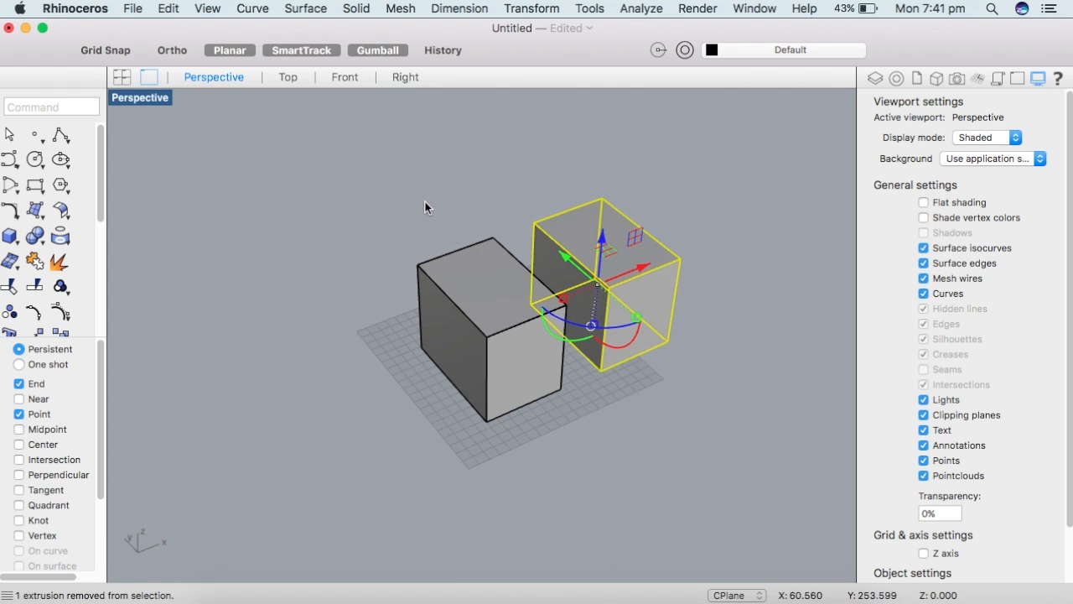
pyautogui.moveTo(401, 182); pyautogui.dragTo(346, 131, button='right')
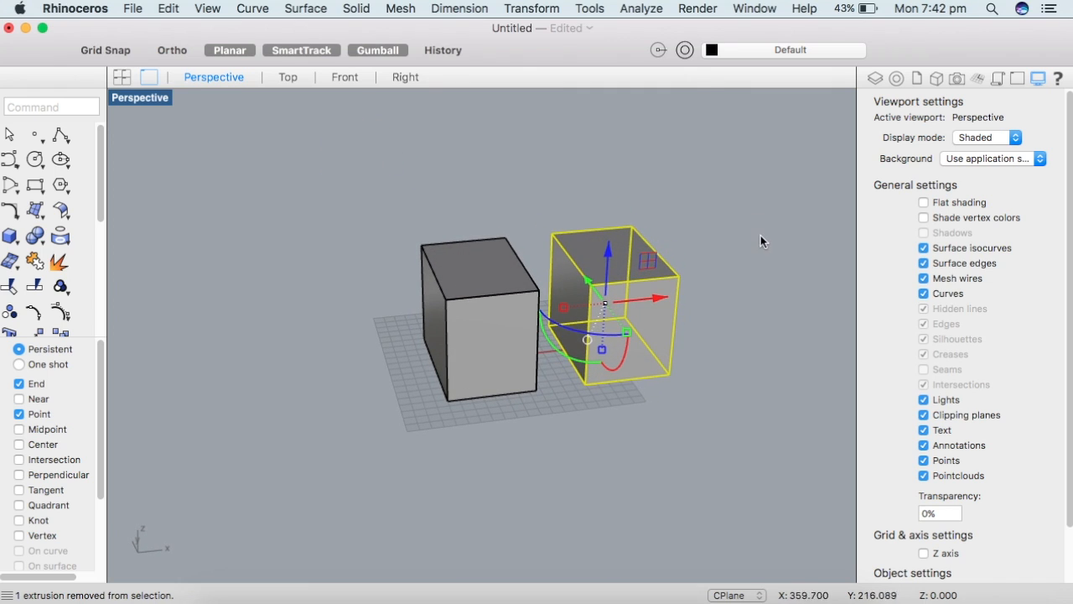
pyautogui.scroll(5, 747, 268)
pyautogui.scroll(-5, 654, 298)
pyautogui.moveTo(653, 302); pyautogui.dragTo(302, 329, button='right')
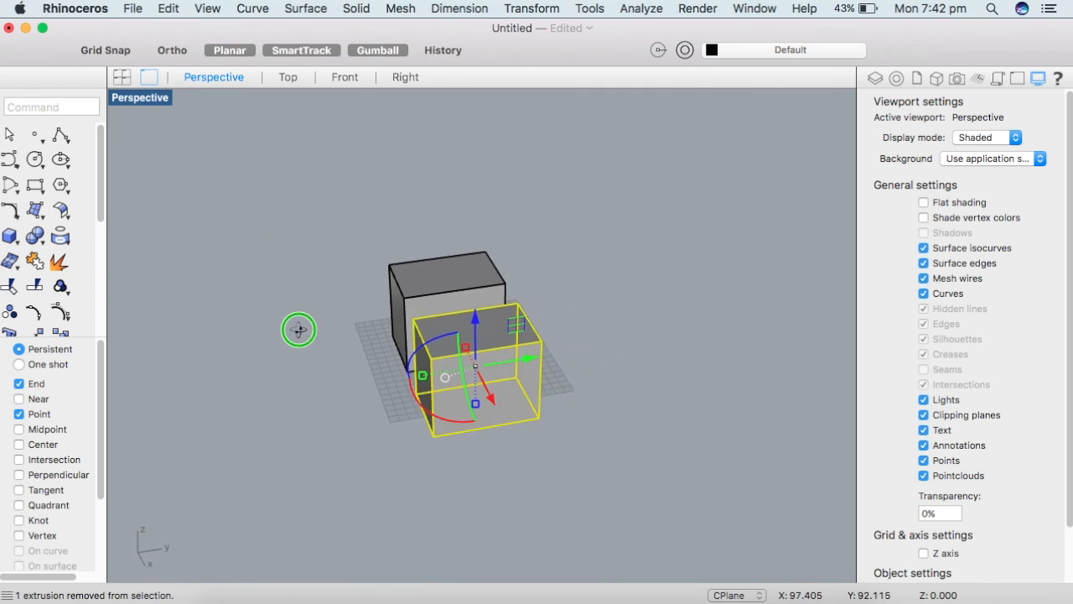
pyautogui.moveTo(595, 220); pyautogui.dragTo(492, 244, button='right')
pyautogui.scroll(3, 358, 349)
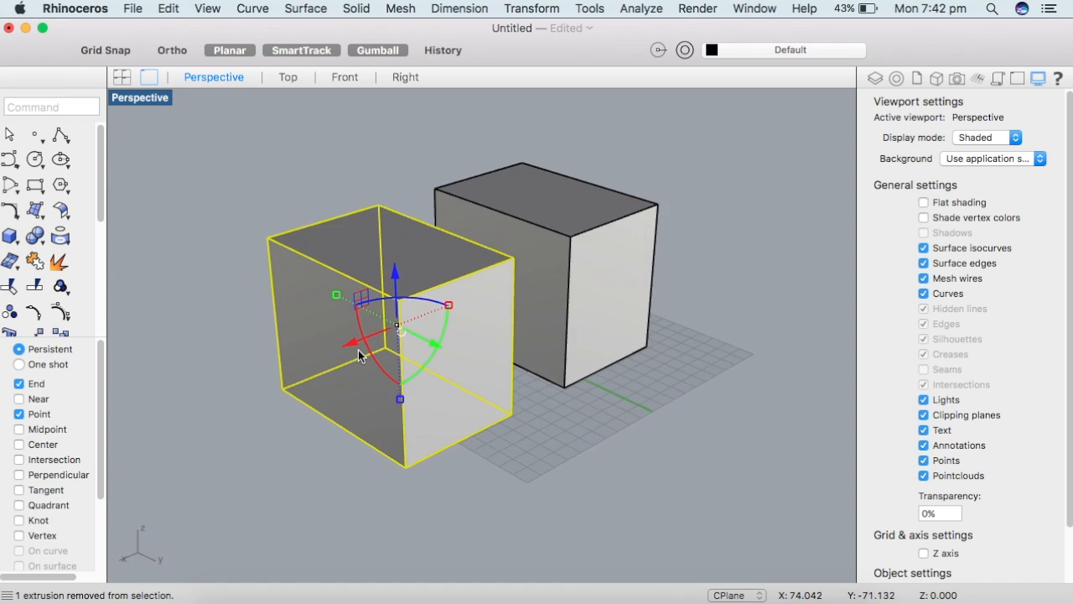
pyautogui.scroll(1, 358, 350)
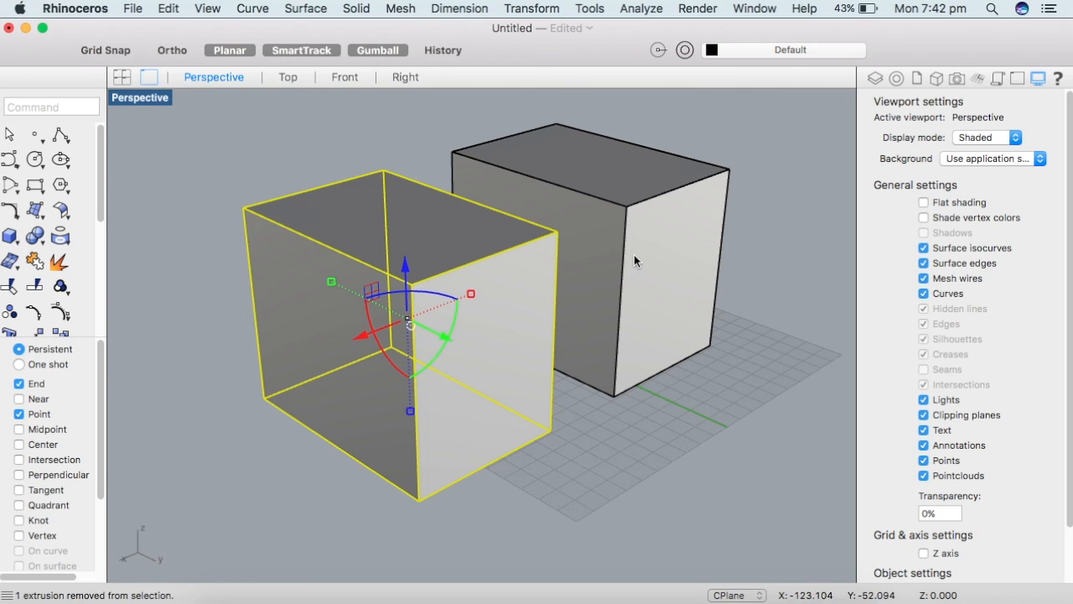
# - Add the original box to the selected copy and take it out of the selection again
pyautogui.click(626, 224)
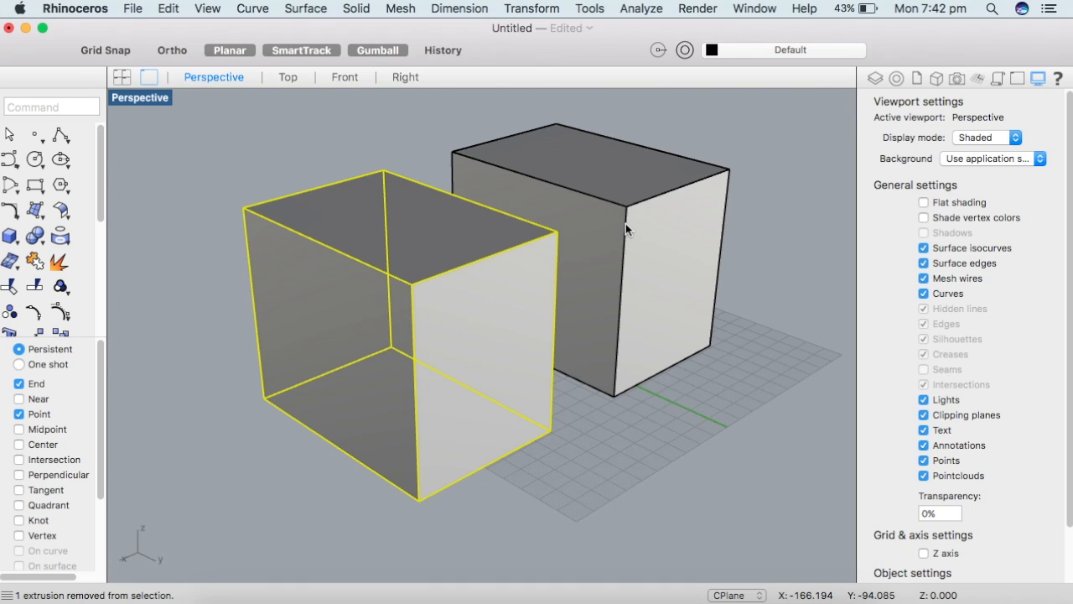
pyautogui.keyDown('shift'); pyautogui.click(625, 225); pyautogui.keyUp('shift')
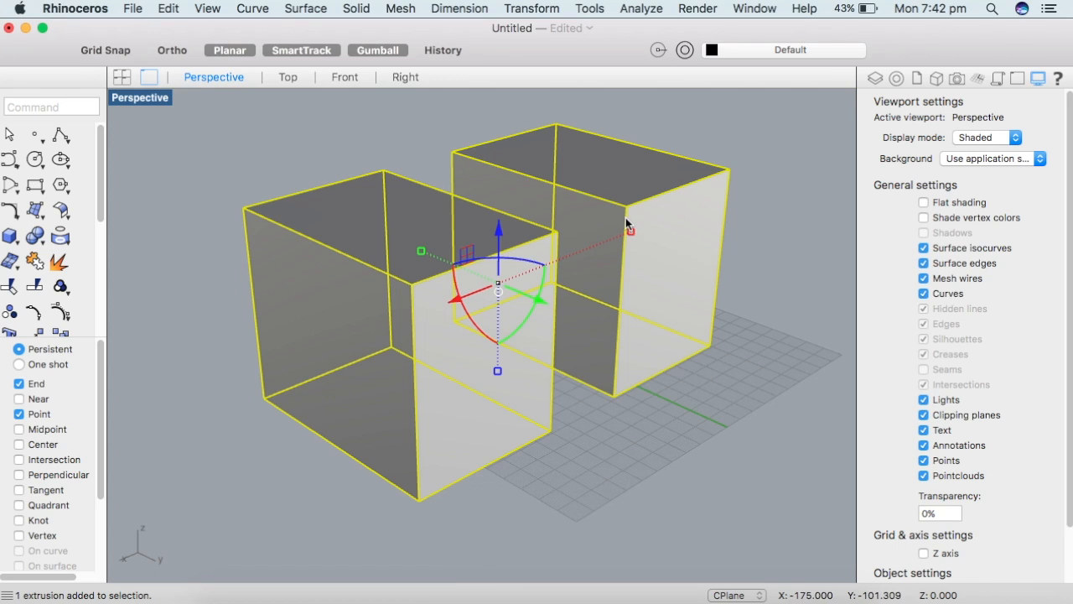
pyautogui.keyDown('super'); pyautogui.click(627, 220); pyautogui.keyUp('super')
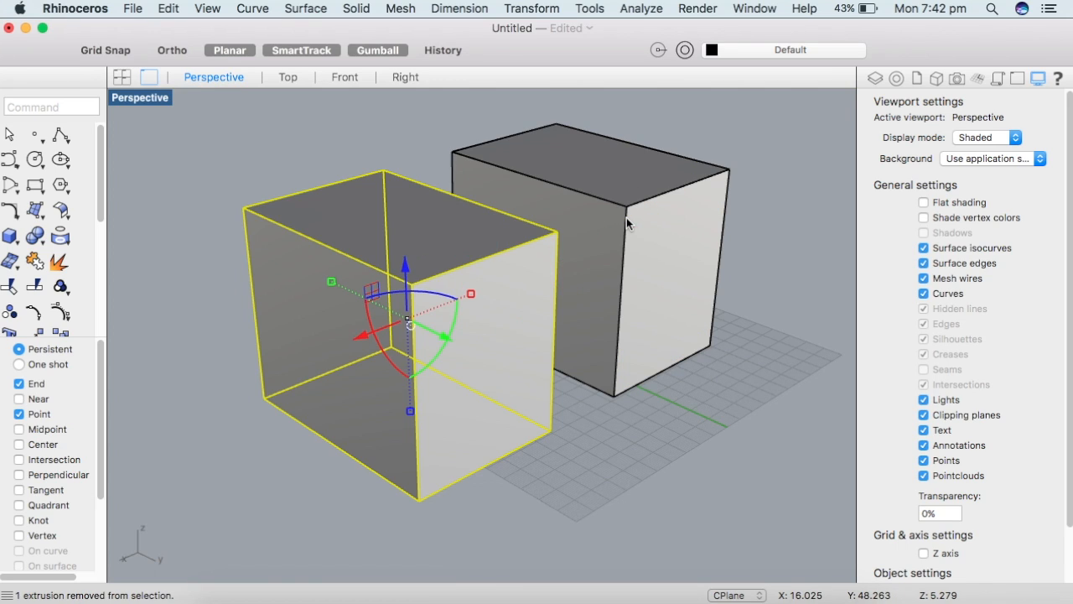
# - Delete both boxes from the model
pyautogui.rightClick(582, 291)
pyautogui.click(252, 140)
pyautogui.scroll(-8, 251, 140)
pyautogui.click(227, 128)
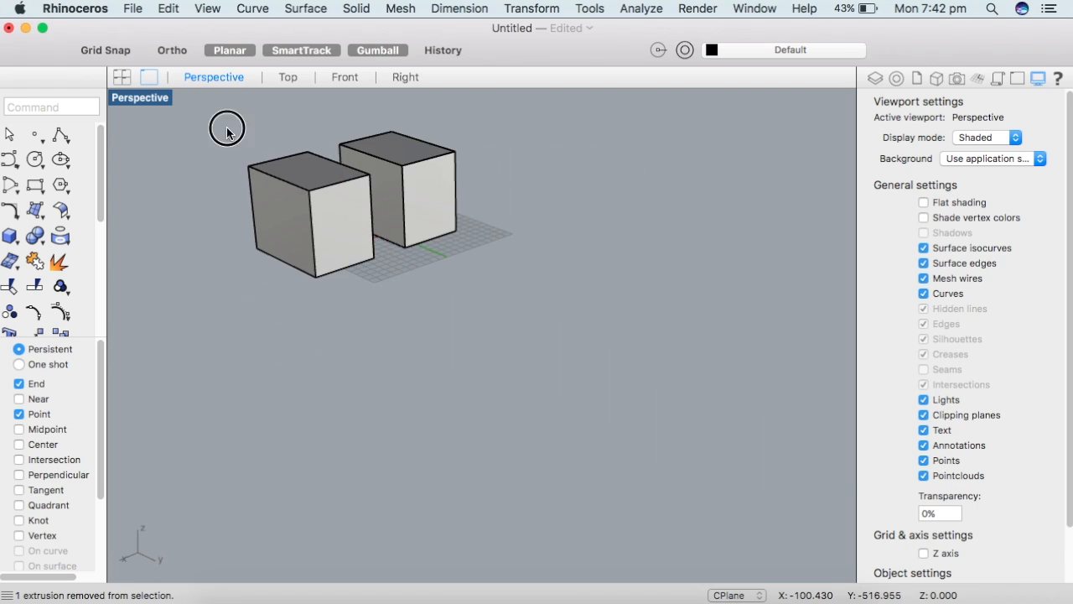
pyautogui.moveTo(227, 129); pyautogui.dragTo(880, 497)
pyautogui.press('Delete')
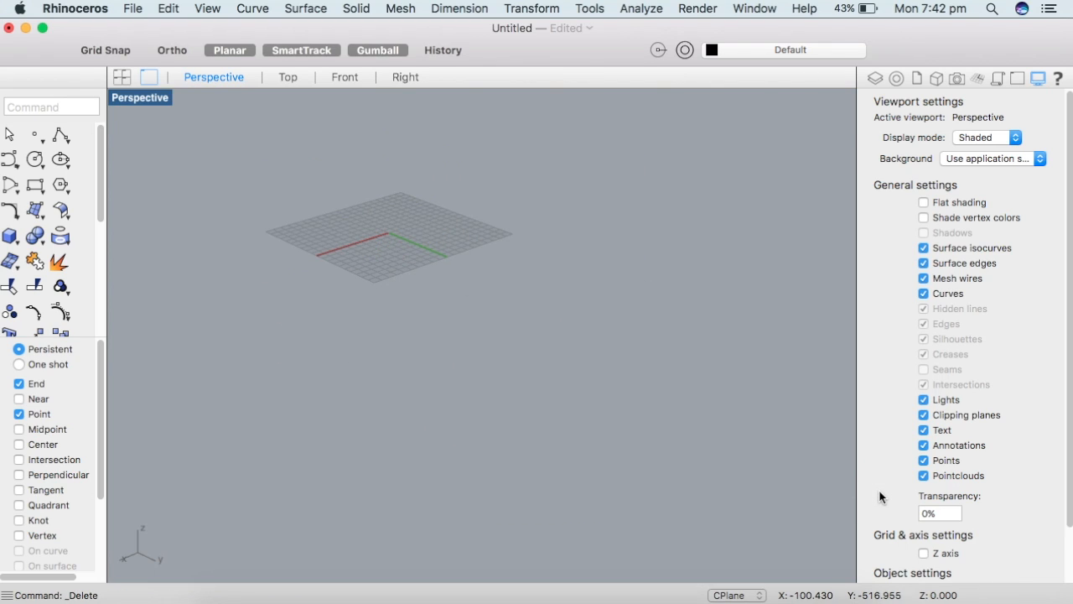
# - Place a single point near the origin in the maximized Top viewport
pyautogui.click(36, 136)
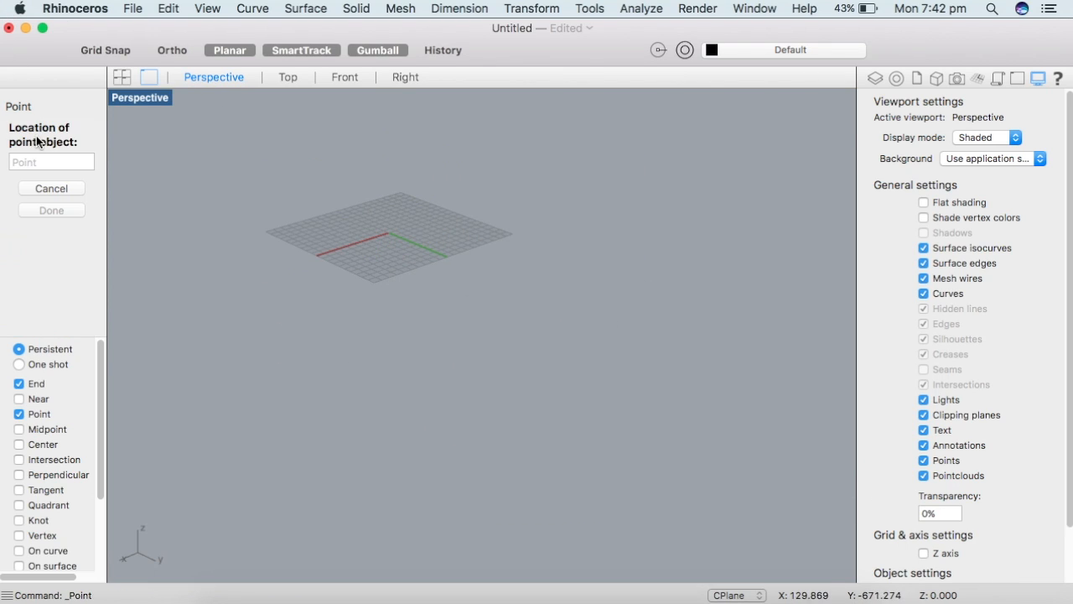
pyautogui.doubleClick(148, 99)
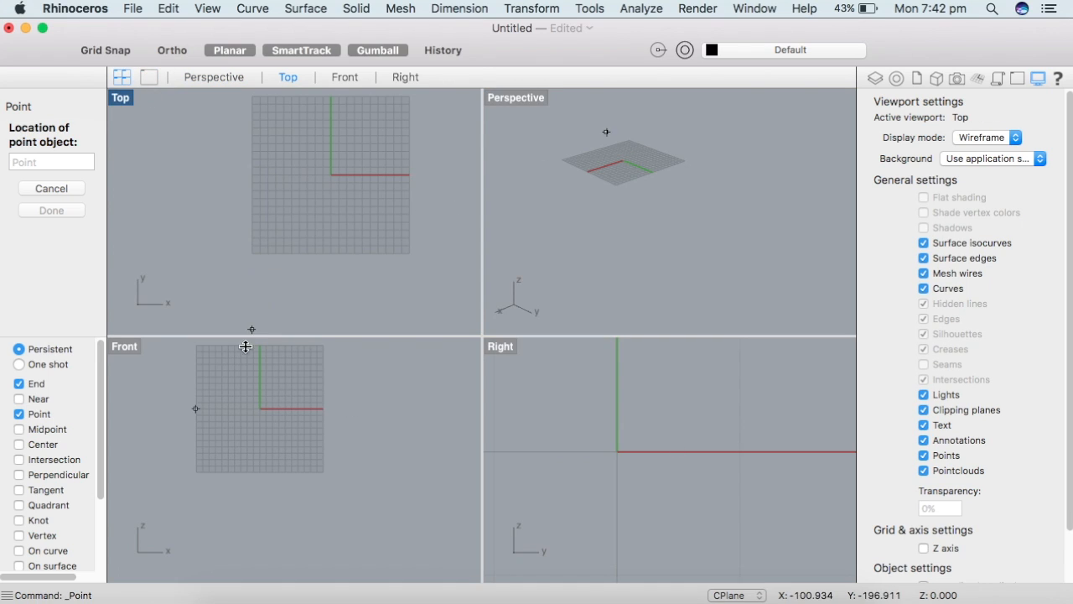
pyautogui.click(124, 346)
pyautogui.click(120, 99)
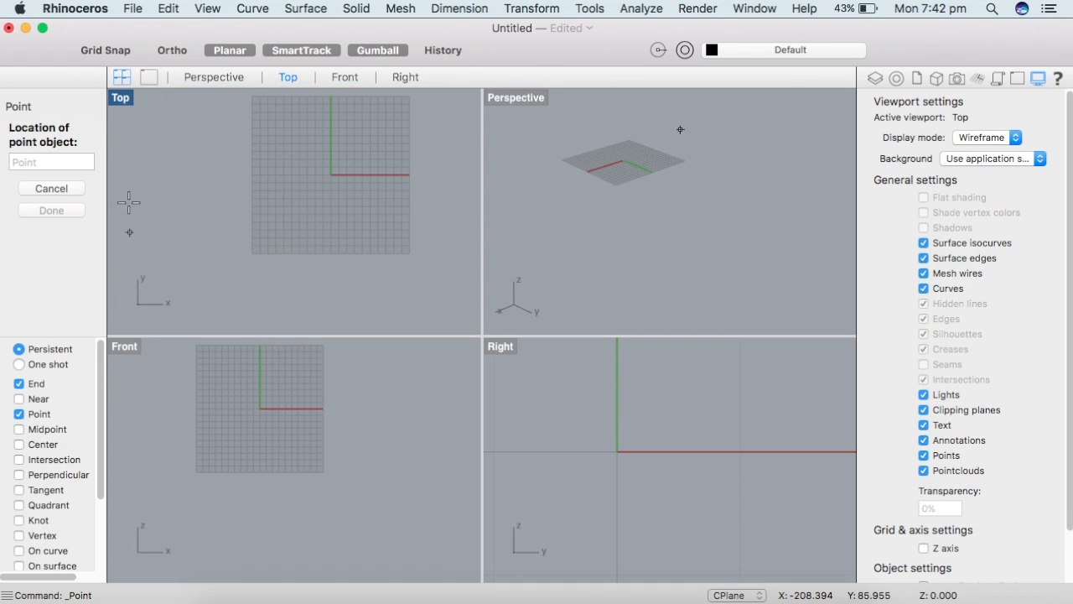
pyautogui.doubleClick(121, 99)
pyautogui.scroll(3, 608, 294)
pyautogui.moveTo(587, 285); pyautogui.dragTo(479, 382, button='right')
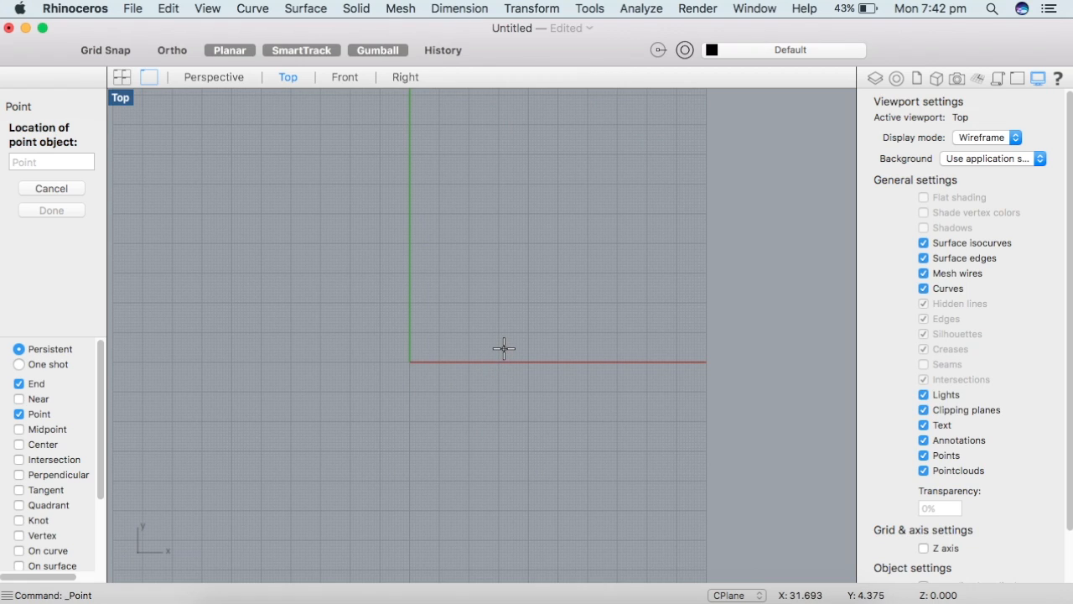
pyautogui.click(411, 364)
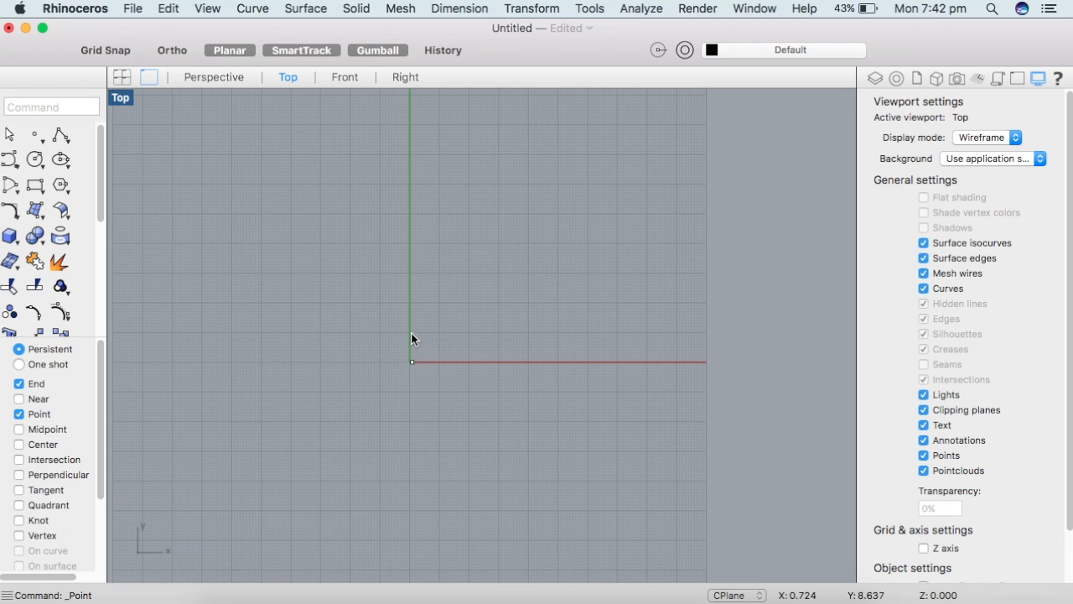
# - Repeat the Single point command to place two more points, rising diagonally away from the origin
pyautogui.rightClick(411, 338)
pyautogui.moveTo(460, 216)
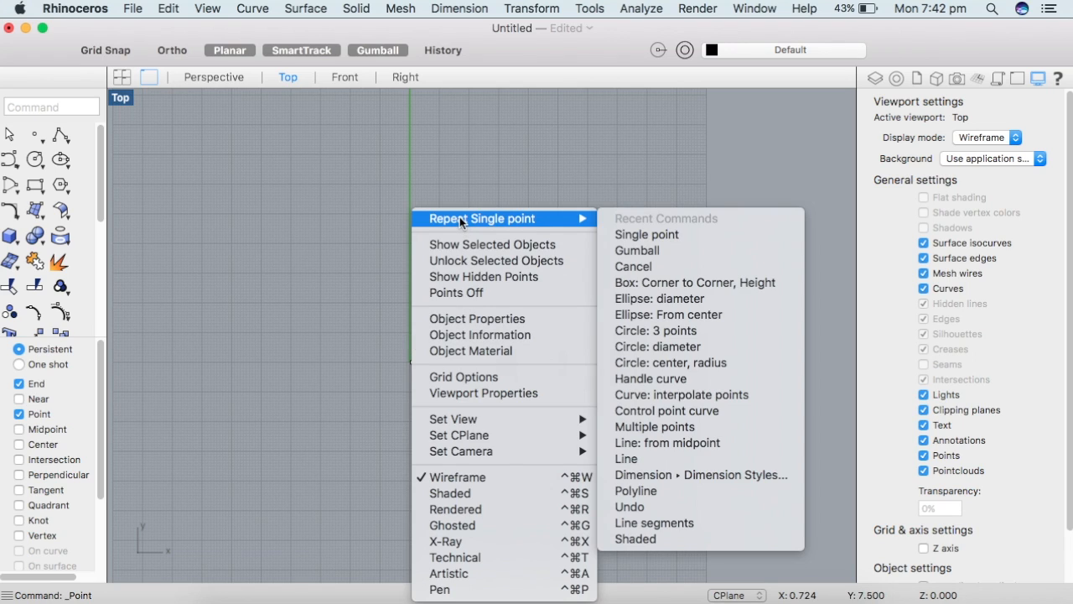
pyautogui.click(630, 234)
pyautogui.click(442, 307)
pyautogui.rightClick(501, 280)
pyautogui.click(553, 219)
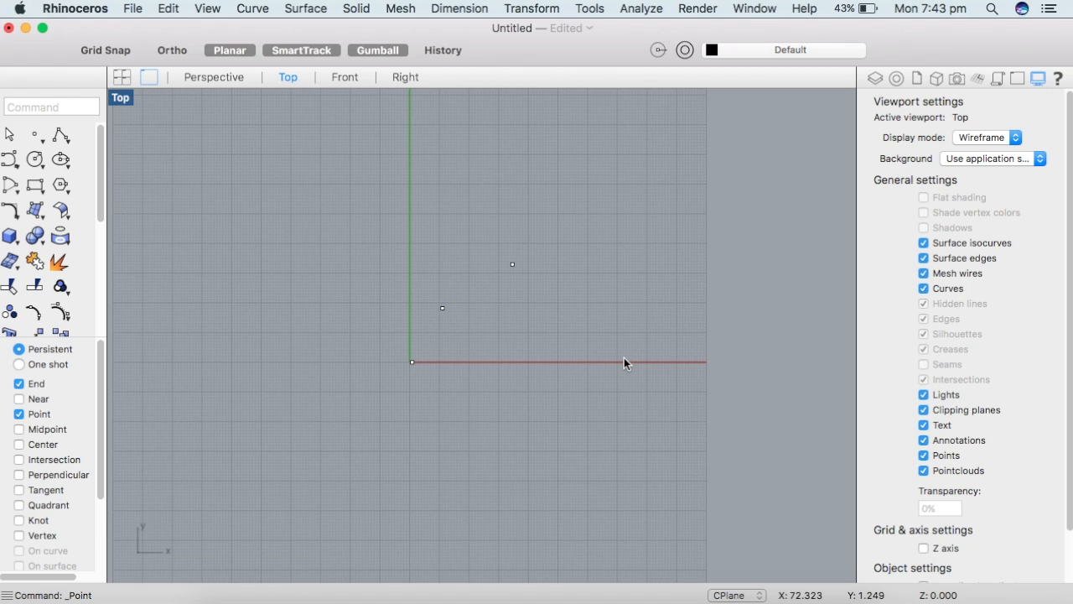
# - Repeat the Single point command to place a fourth point at about X 54, Y 46, continuing the diagonal row
pyautogui.rightClick(506, 401)
pyautogui.moveTo(577, 223)
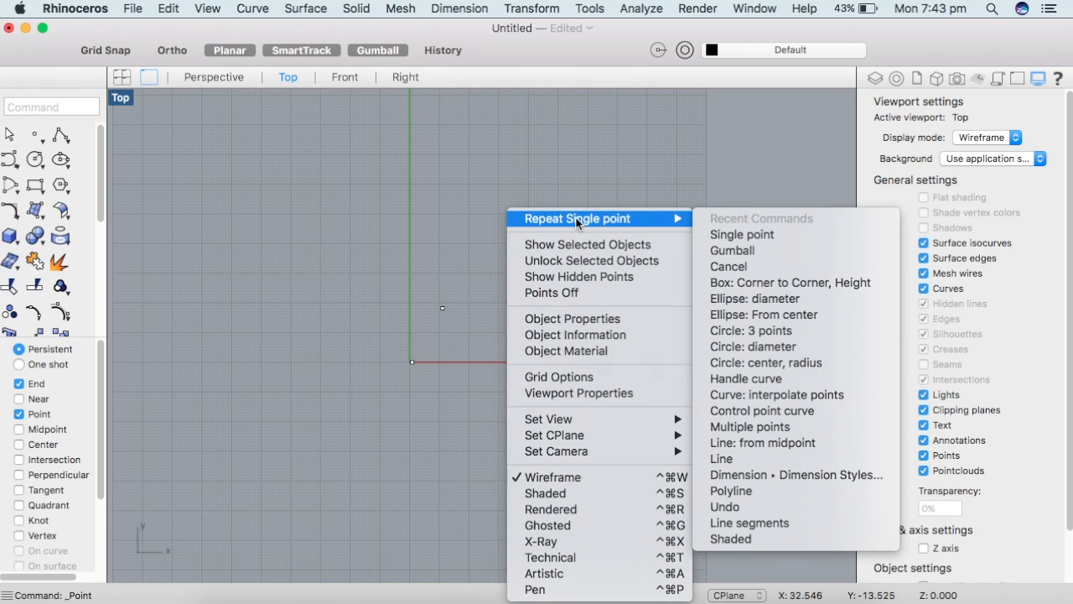
pyautogui.click(577, 220)
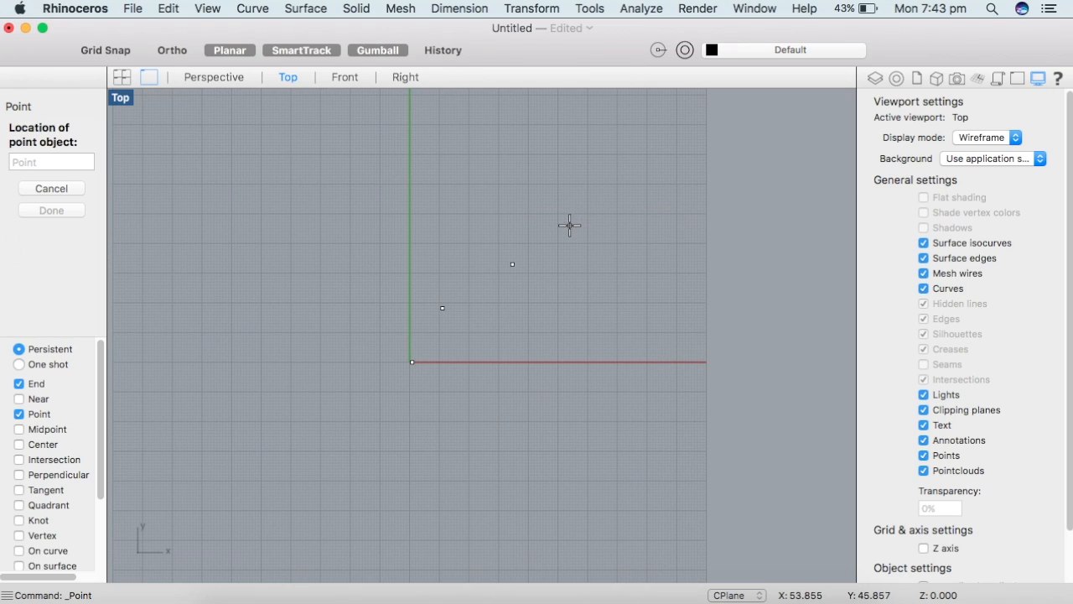
pyautogui.click(569, 225)
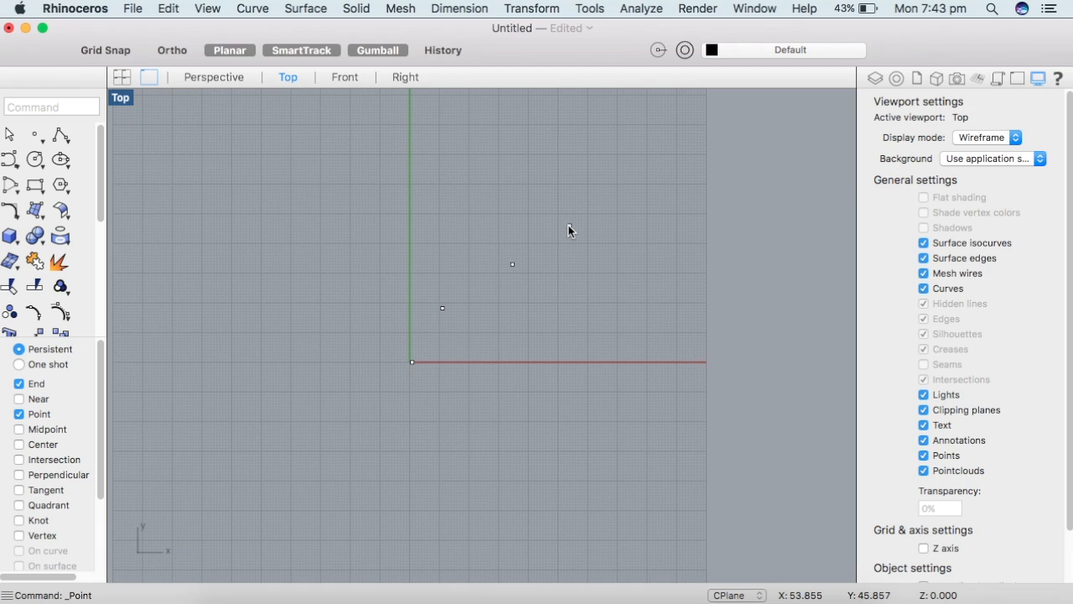
pyautogui.click(570, 225)
pyautogui.moveTo(573, 380); pyautogui.dragTo(519, 425, button='right')
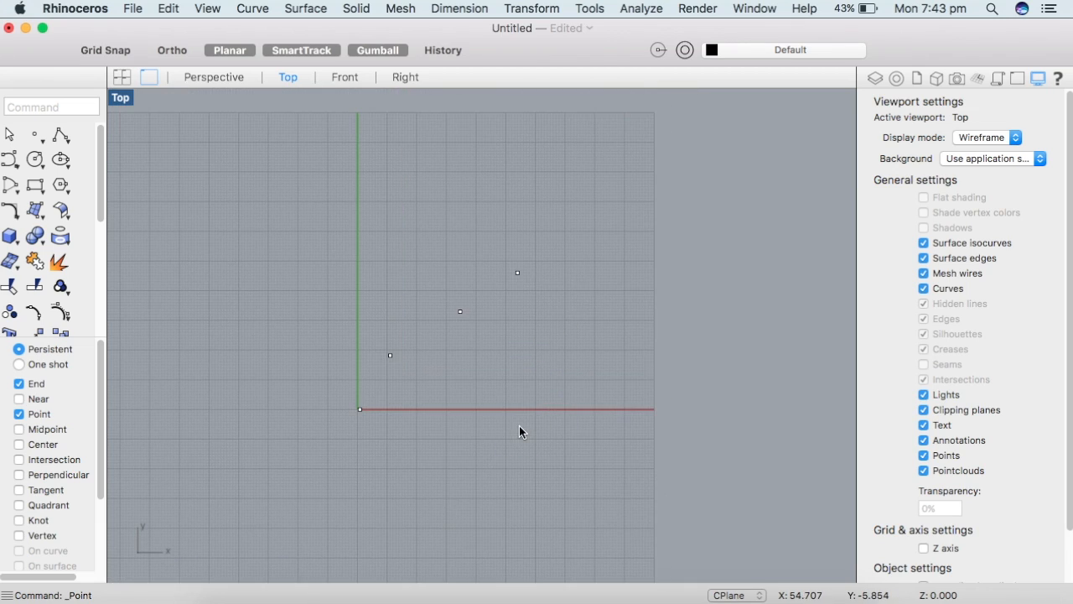
pyautogui.rightClick(519, 425)
pyautogui.click(613, 220)
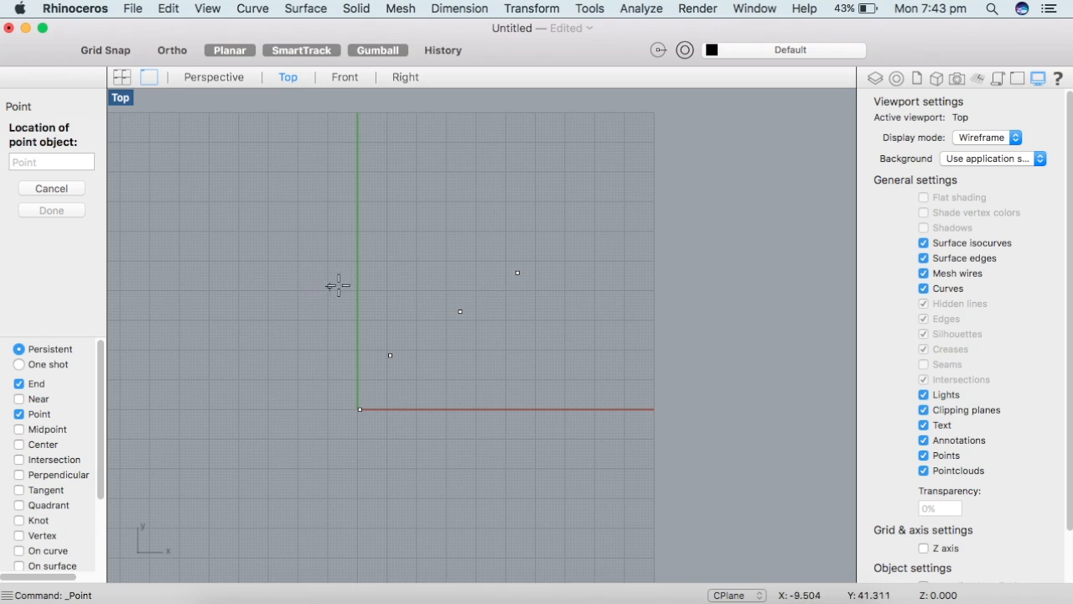
pyautogui.click(62, 187)
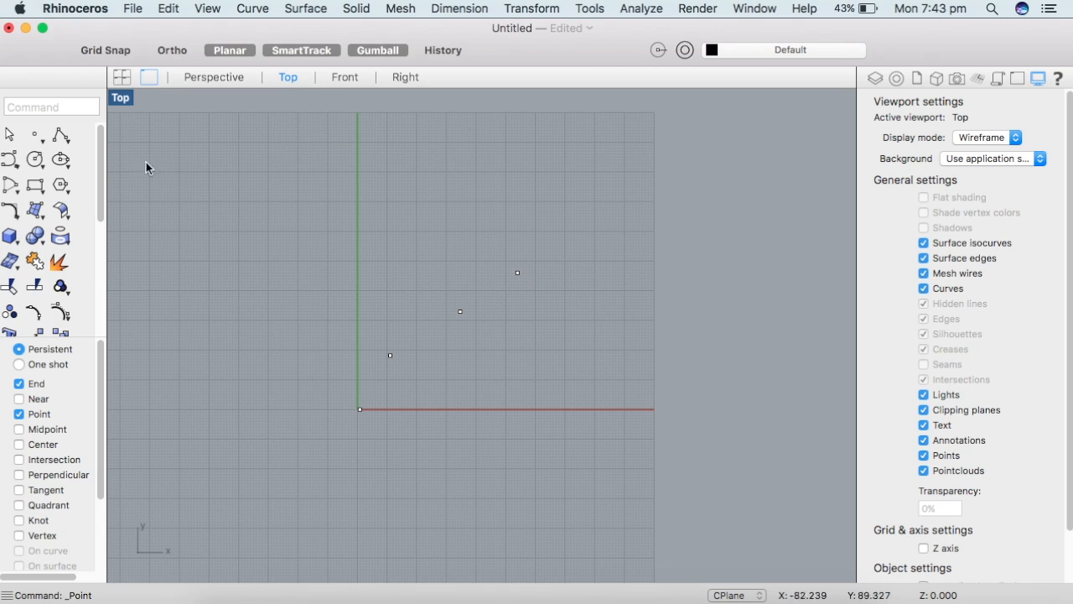
# - Repeat the Single point command to place a fifth point to the right of the diagonal row
pyautogui.rightClick(329, 210)
pyautogui.click(357, 219)
pyautogui.click(591, 268)
pyautogui.rightClick(566, 221)
pyautogui.click(604, 218)
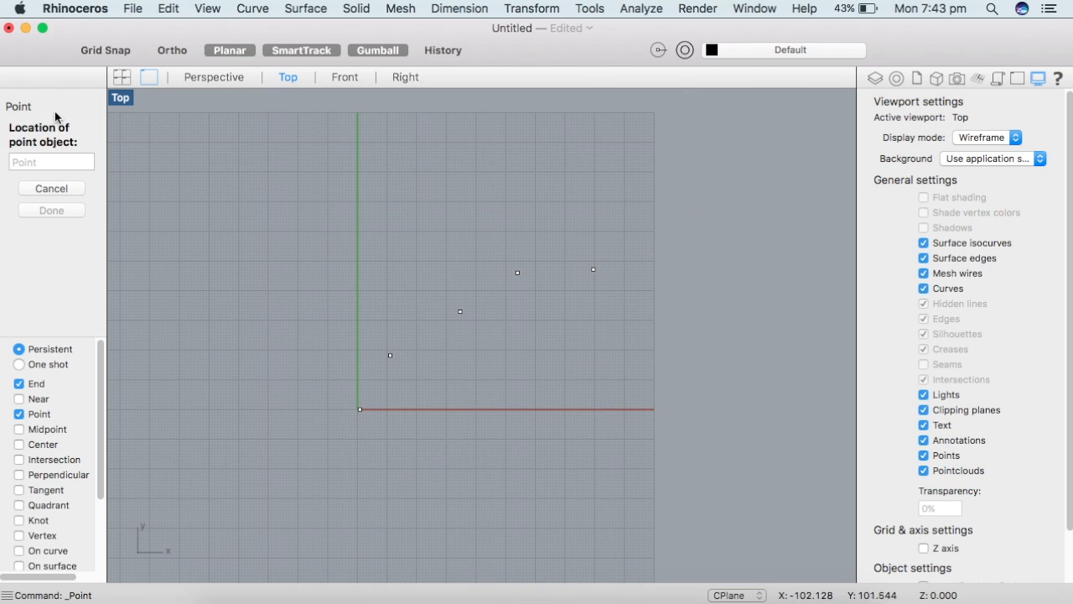
pyautogui.click(62, 187)
# - Use Multiple points to scatter seven points around the existing ones, then end the command
pyautogui.click(37, 138)
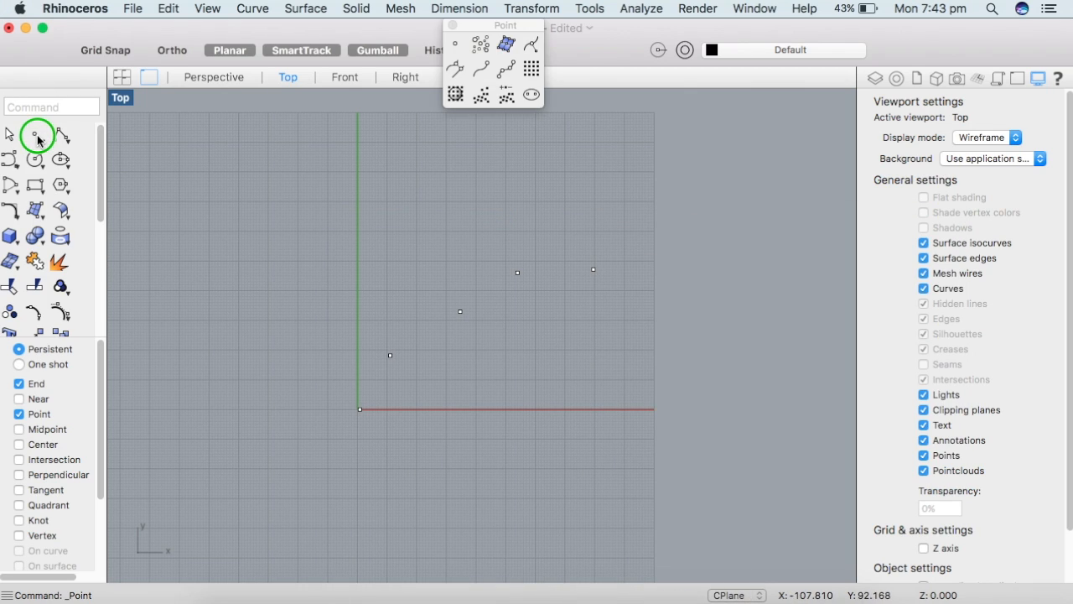
pyautogui.moveTo(539, 27); pyautogui.dragTo(245, 103)
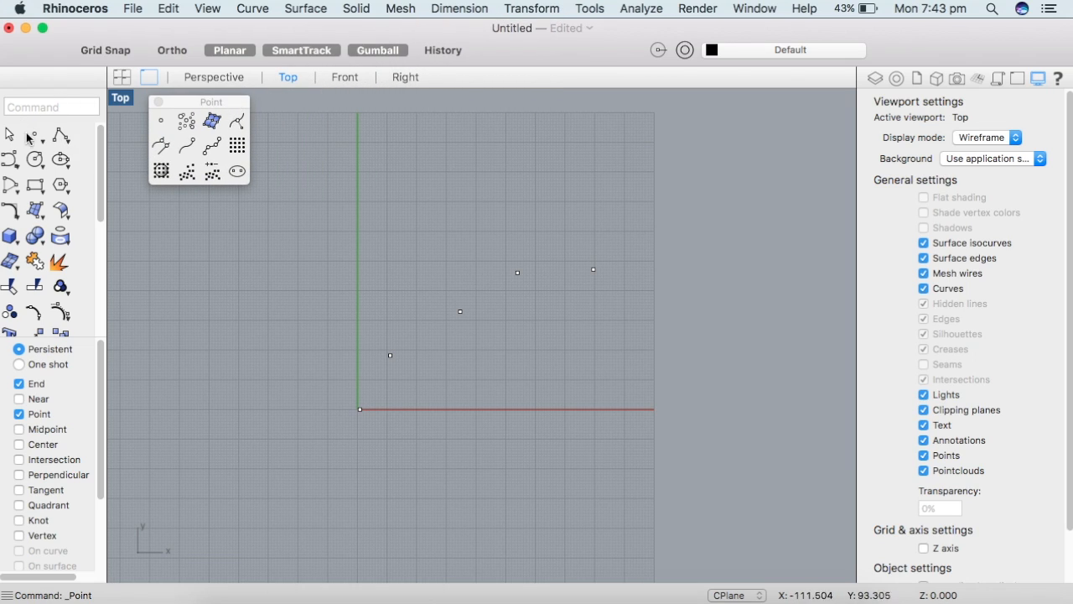
pyautogui.click(38, 141)
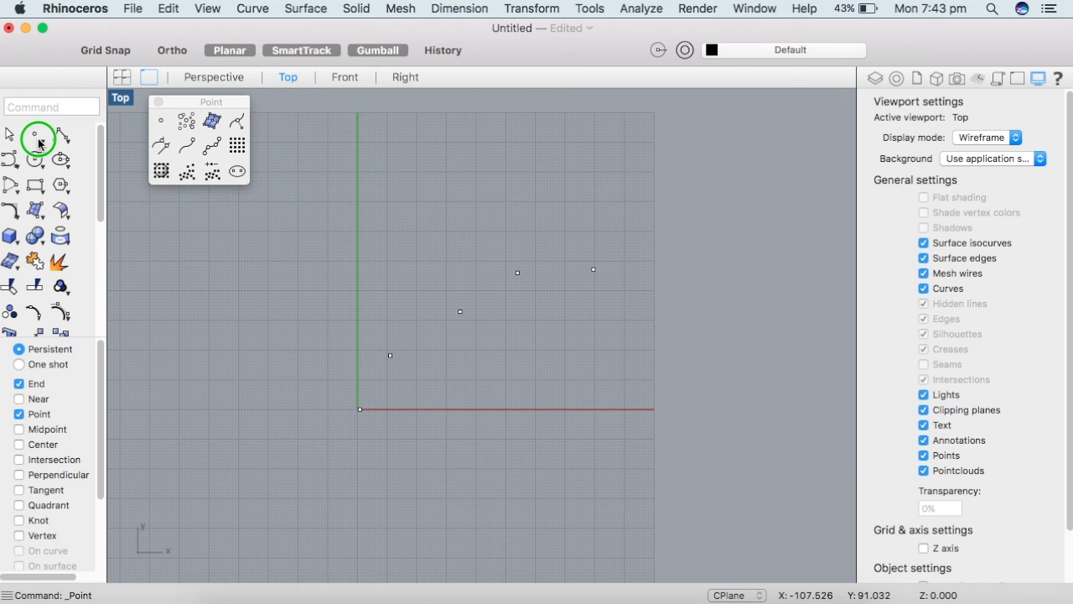
pyautogui.click(185, 124)
pyautogui.click(403, 225)
pyautogui.click(487, 152)
pyautogui.click(621, 219)
pyautogui.click(656, 281)
pyautogui.click(617, 392)
pyautogui.click(332, 486)
pyautogui.click(301, 299)
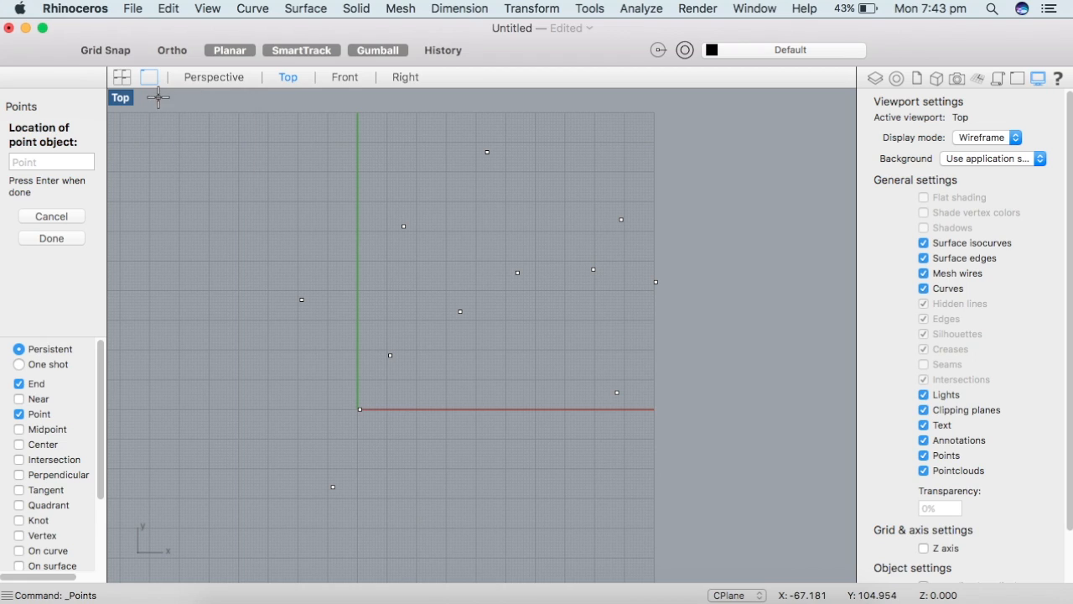
pyautogui.click(32, 215)
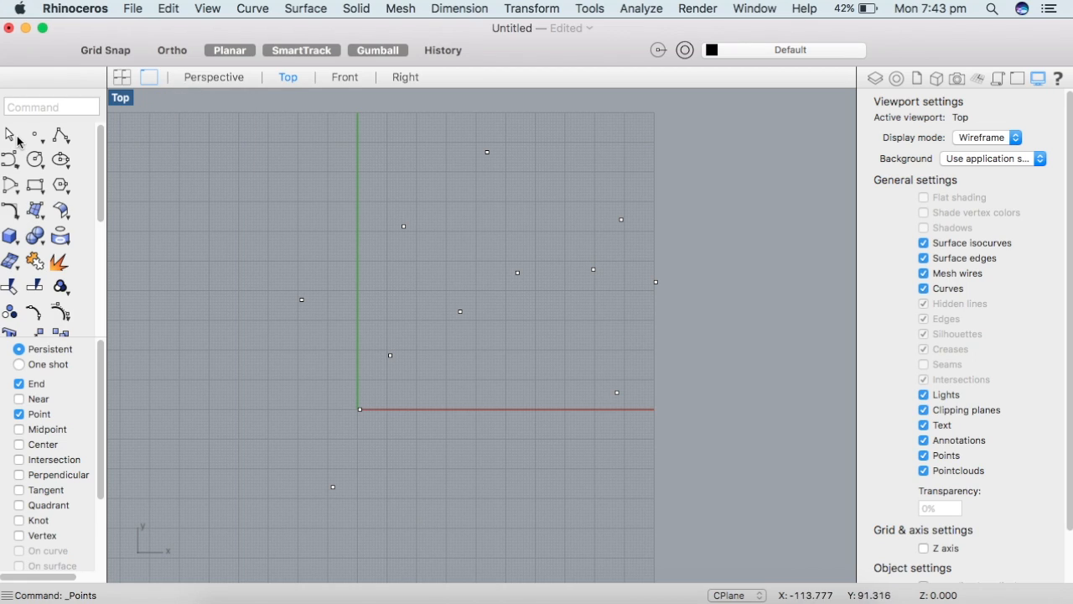
# - Select all the points with one selection window and delete them
pyautogui.moveTo(247, 126); pyautogui.dragTo(896, 565)
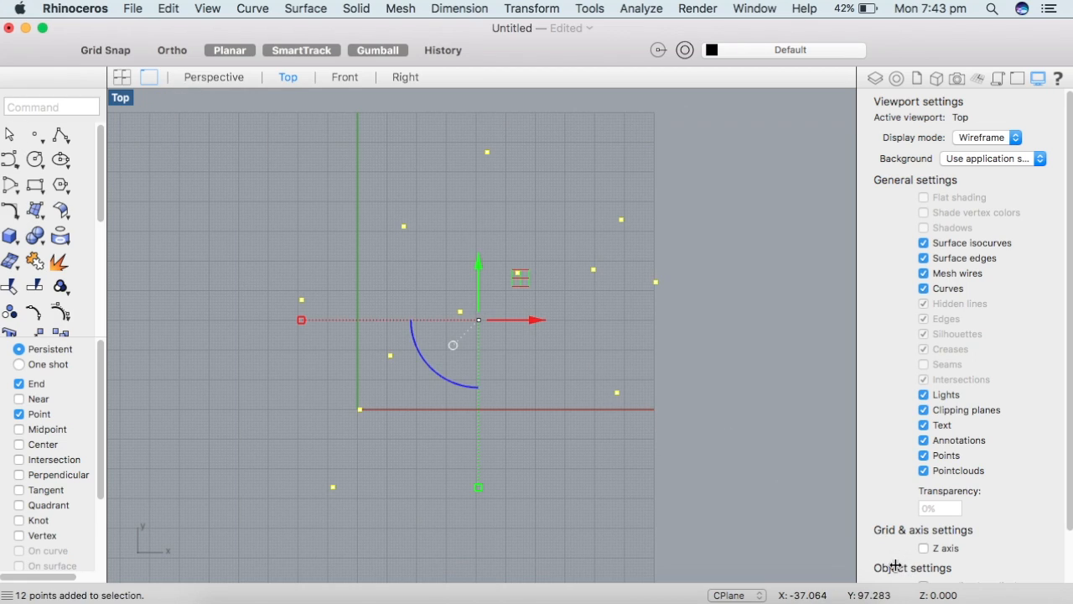
pyautogui.press('Delete')
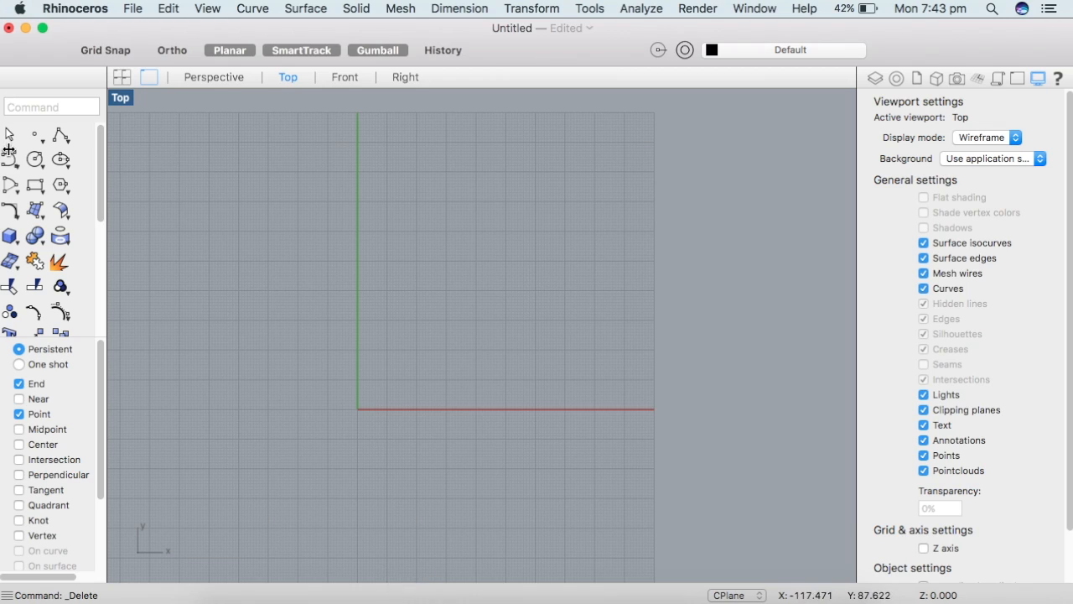
# - Place a single point at the exact coordinates 0,0,0, then select and delete it
pyautogui.click(30, 135)
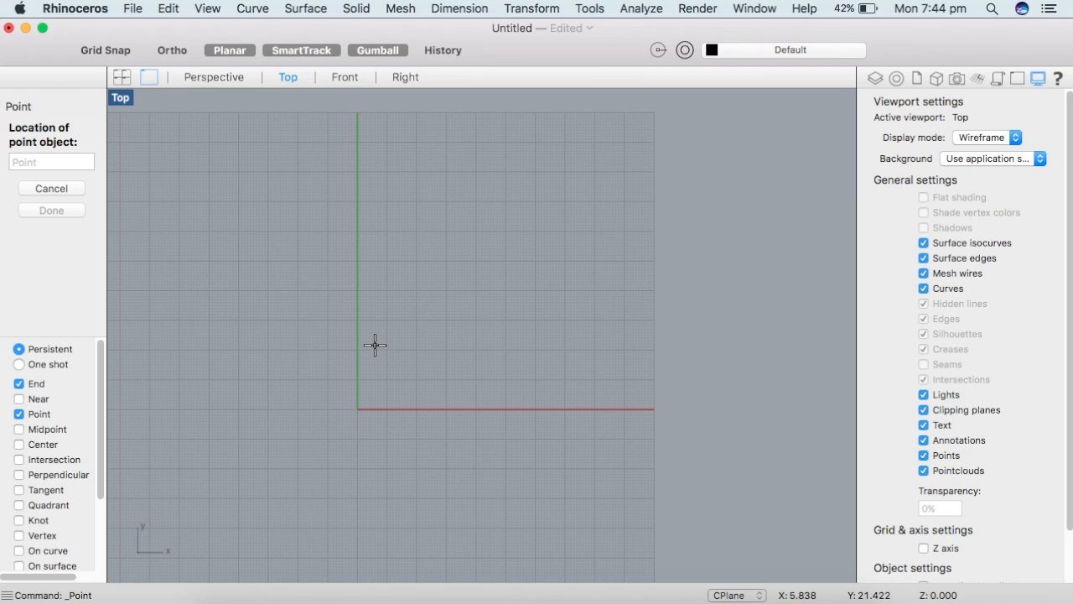
pyautogui.write('0,0,0')
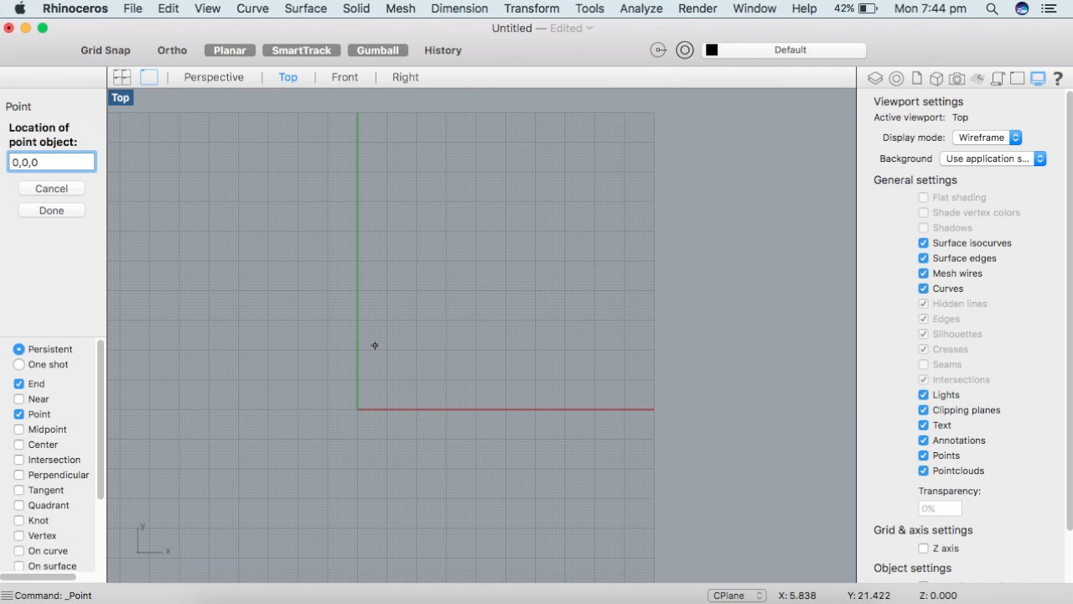
pyautogui.press('Return')
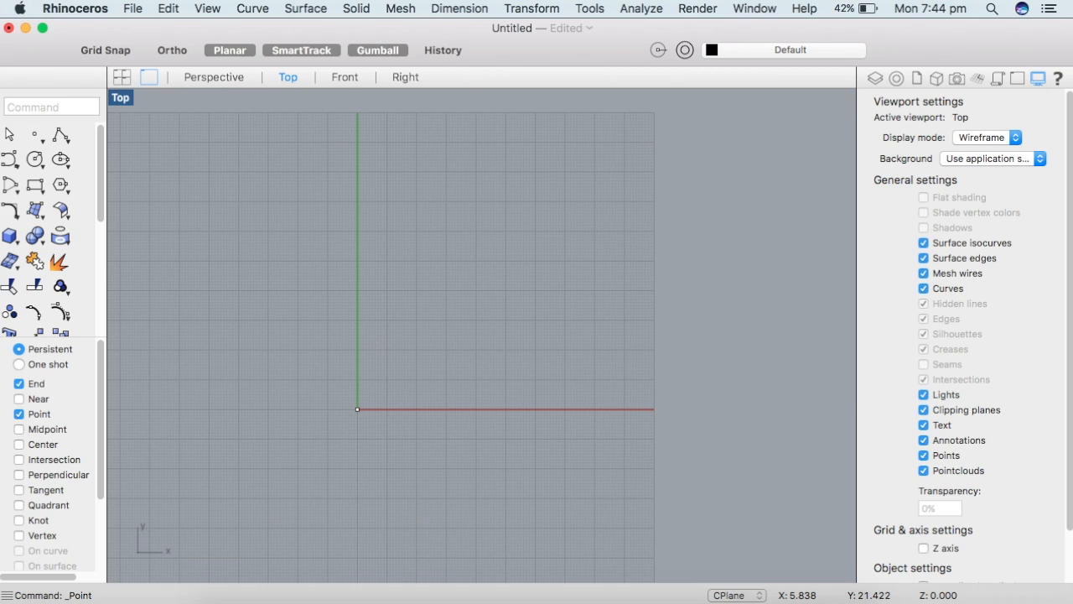
pyautogui.moveTo(406, 122); pyautogui.dragTo(509, 336)
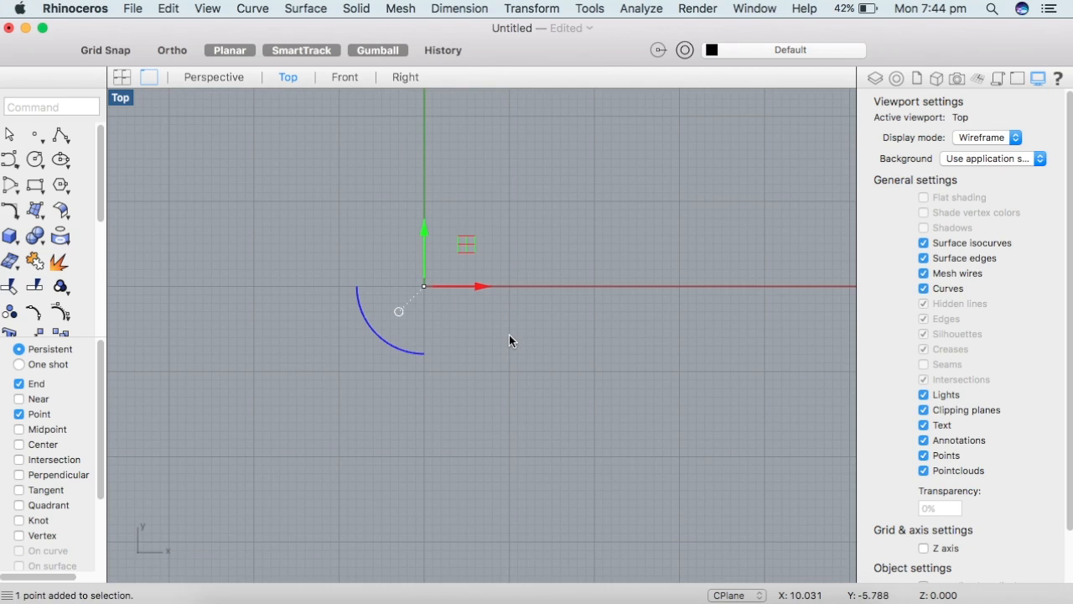
pyautogui.press('Delete')
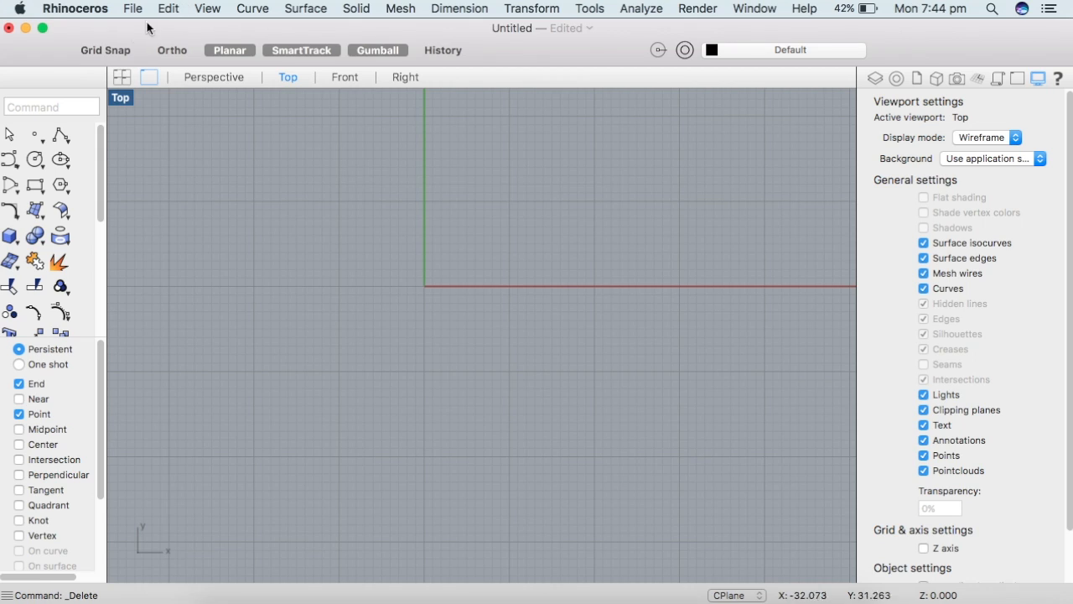
# - Draw an irregular closed polyline with twelve corners around the origin, ending on its start point
pyautogui.click(60, 135)
pyautogui.click(214, 299)
pyautogui.click(255, 220)
pyautogui.click(366, 281)
pyautogui.click(519, 180)
pyautogui.click(536, 148)
pyautogui.click(839, 286)
pyautogui.click(648, 397)
pyautogui.click(610, 297)
pyautogui.click(489, 425)
pyautogui.click(426, 532)
pyautogui.click(339, 367)
pyautogui.click(207, 411)
pyautogui.click(214, 299)
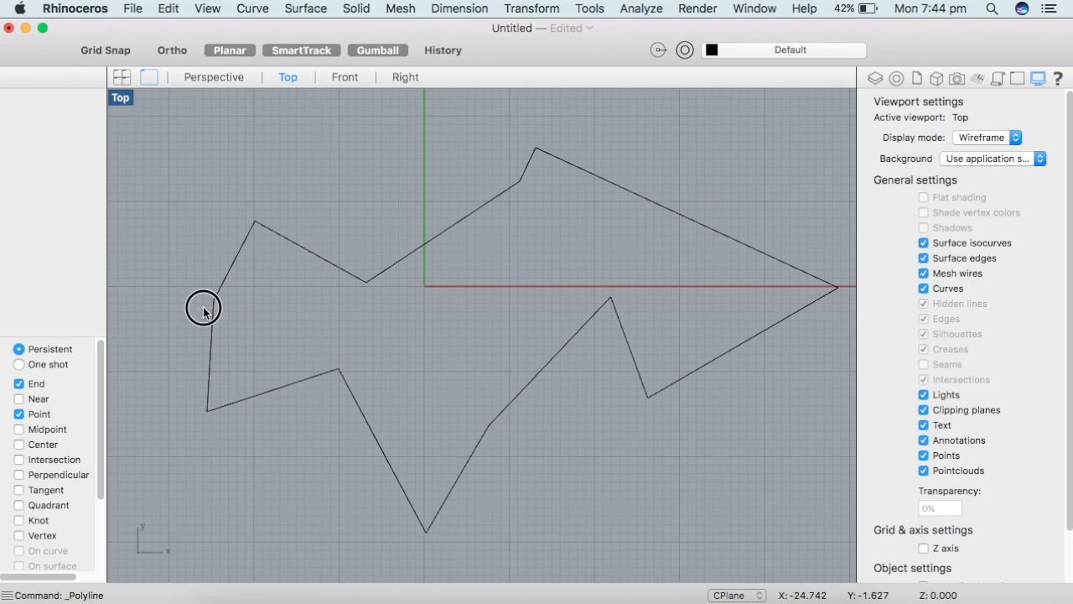
# - Select the closed polyline, then repeat Polyline to draw an open ten-point zigzag to its right
pyautogui.scroll(-5, 272, 256)
pyautogui.click(273, 250)
pyautogui.rightClick(495, 344)
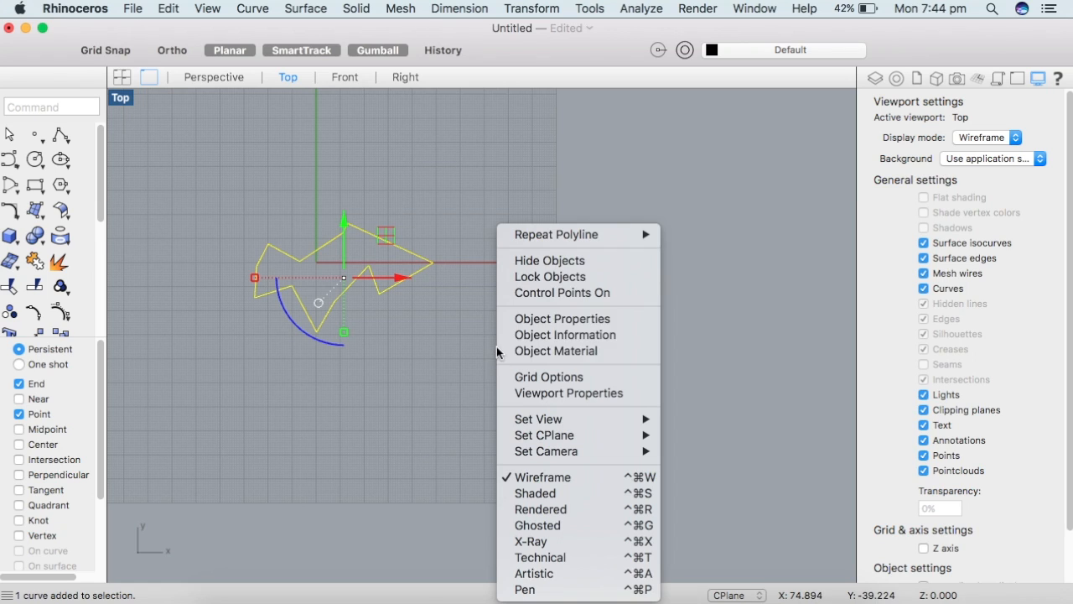
pyautogui.click(520, 234)
pyautogui.click(499, 203)
pyautogui.click(550, 287)
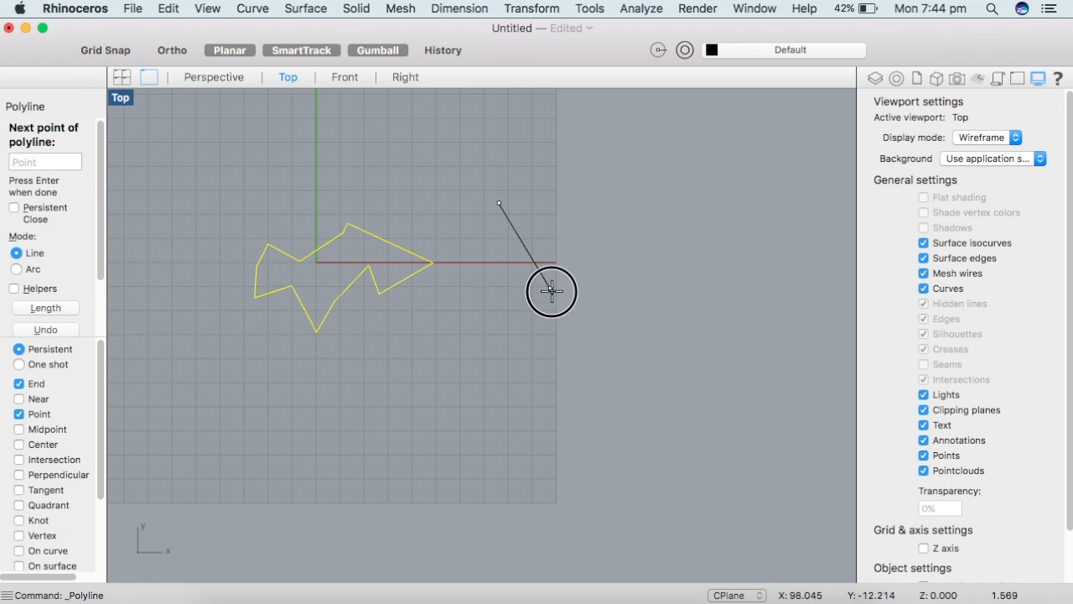
pyautogui.click(554, 219)
pyautogui.click(652, 190)
pyautogui.click(693, 368)
pyautogui.click(788, 274)
pyautogui.click(742, 435)
pyautogui.click(822, 216)
pyautogui.click(702, 171)
pyautogui.click(763, 122)
pyautogui.press('Return')
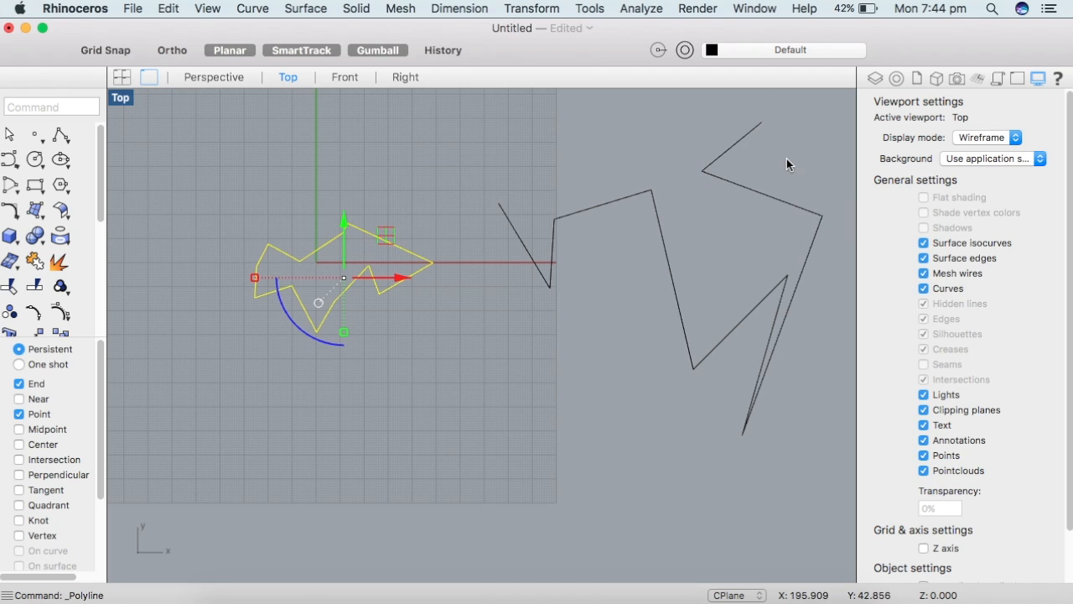
# - Delete the open zigzag polyline and the closed polyline
pyautogui.click(762, 187)
pyautogui.press('Delete')
pyautogui.click(390, 242)
pyautogui.press('Delete')
# - Draw a single straight horizontal line below the X axis, constrained with Ortho
pyautogui.click(61, 132)
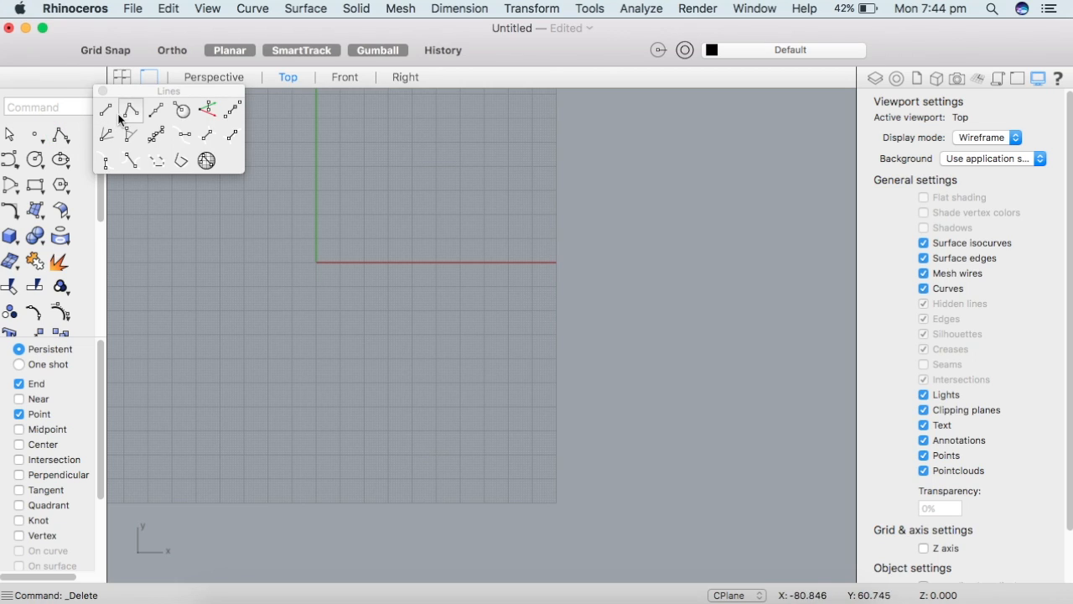
pyautogui.click(106, 110)
pyautogui.click(230, 313)
pyautogui.press('shift')
pyautogui.click(519, 312)
# - Repeat Line to draw a second Ortho-constrained horizontal line just below the first one
pyautogui.rightClick(290, 367)
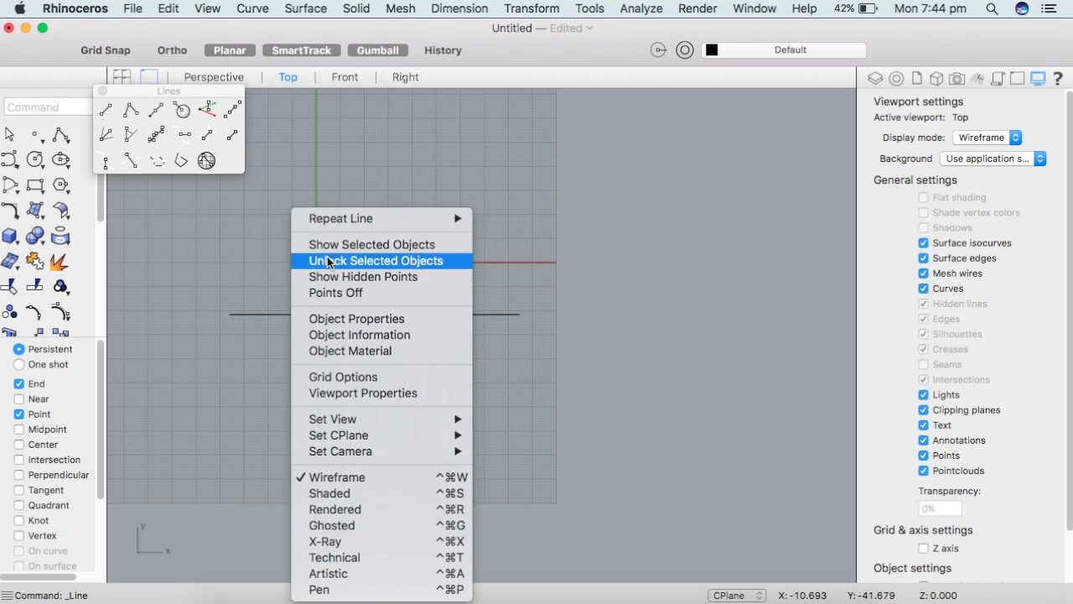
pyautogui.click(335, 221)
pyautogui.press('shift')
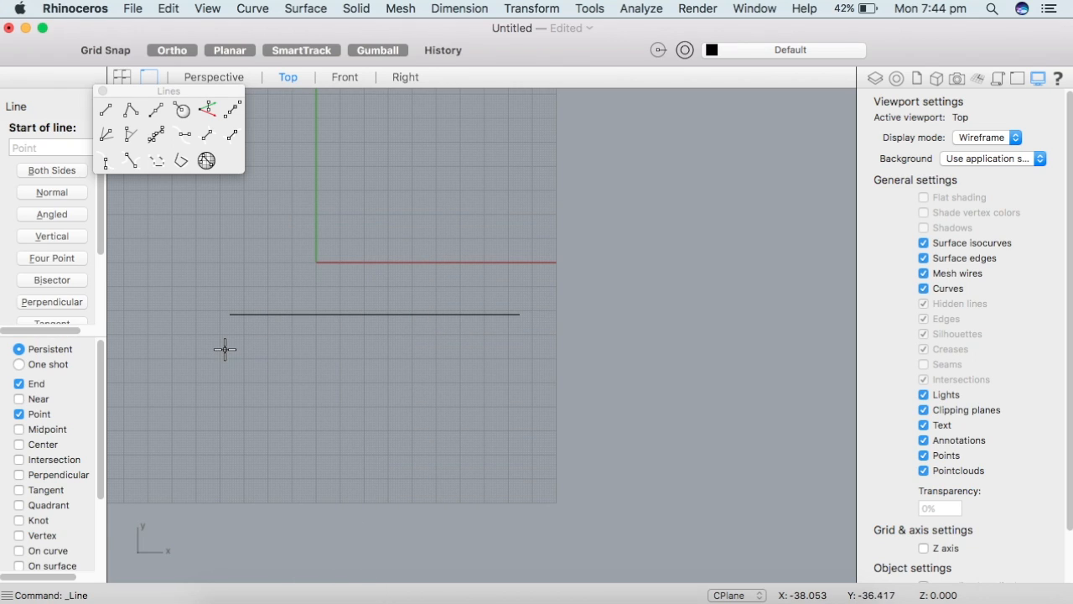
pyautogui.click(225, 349)
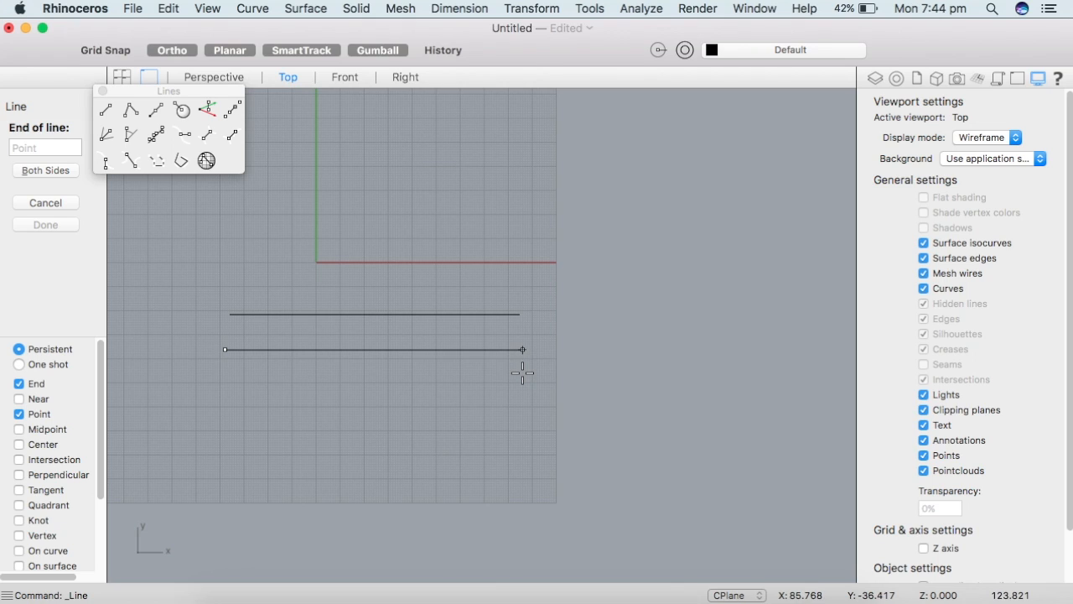
pyautogui.click(172, 52)
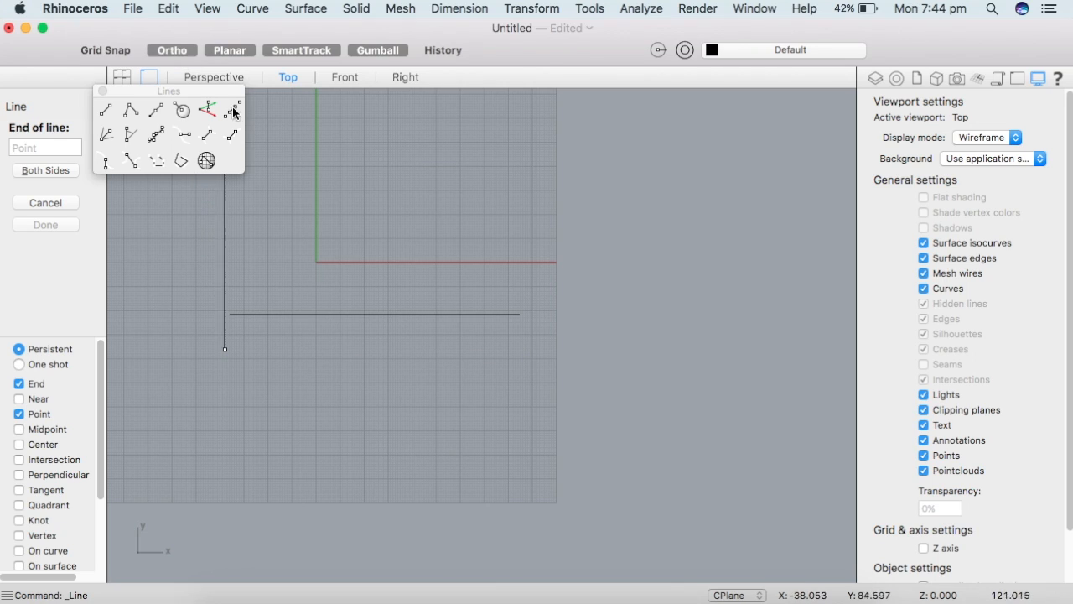
pyautogui.click(501, 376)
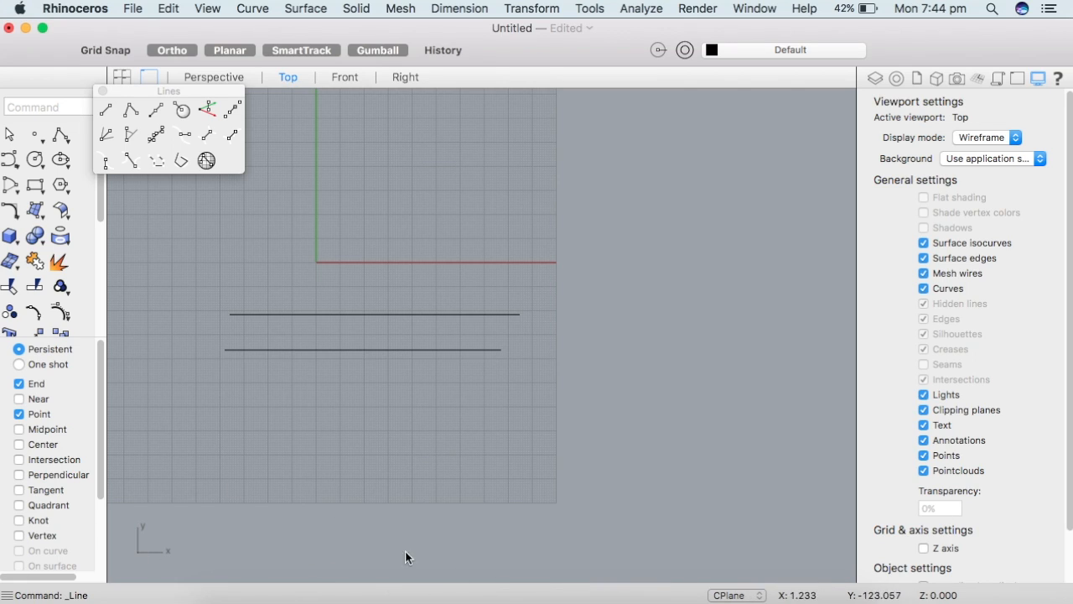
# - Delete both horizontal lines below the X axis
pyautogui.click(460, 314)
pyautogui.press('Delete')
pyautogui.click(452, 349)
pyautogui.press('Delete')
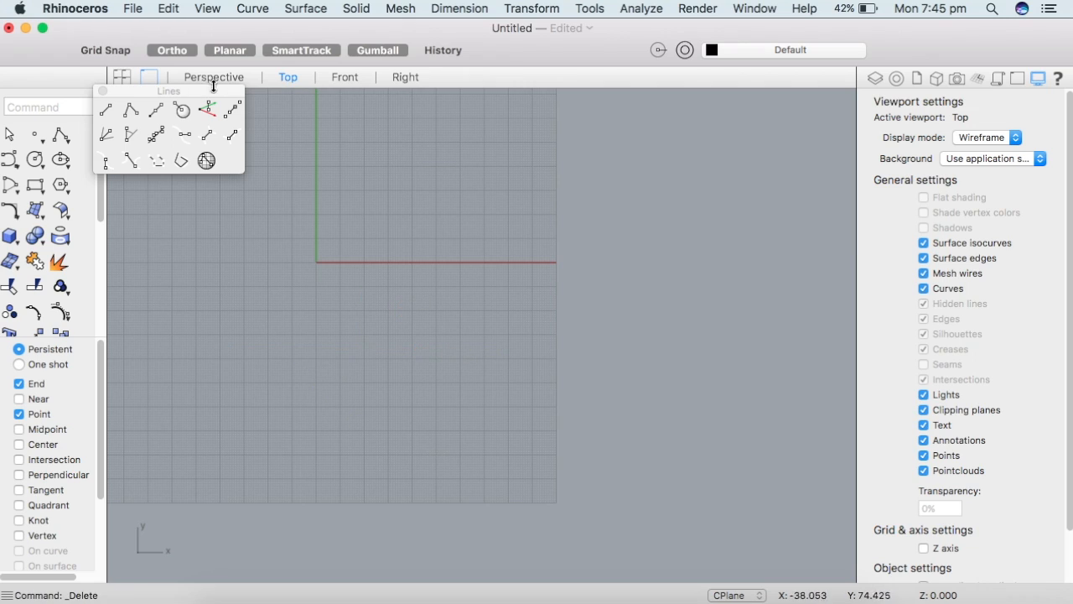
pyautogui.click(161, 108)
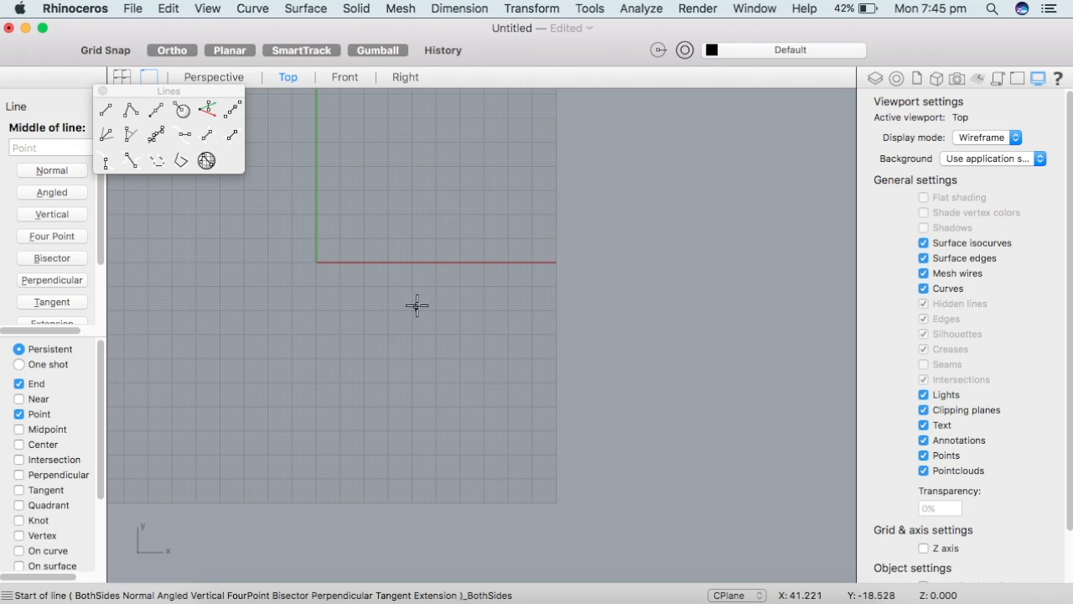
pyautogui.click(414, 273)
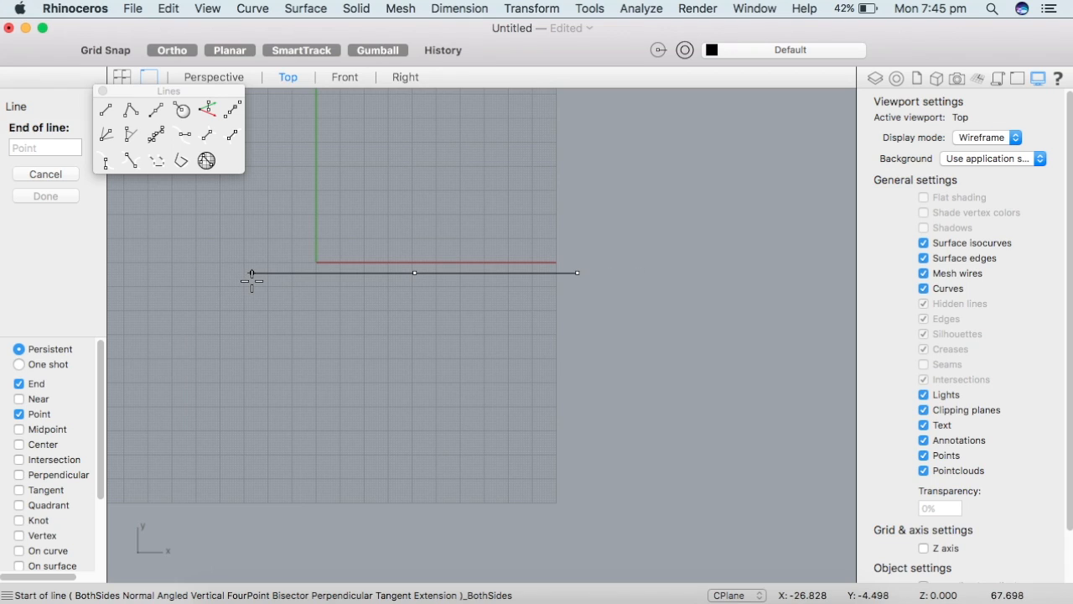
pyautogui.press('Escape')
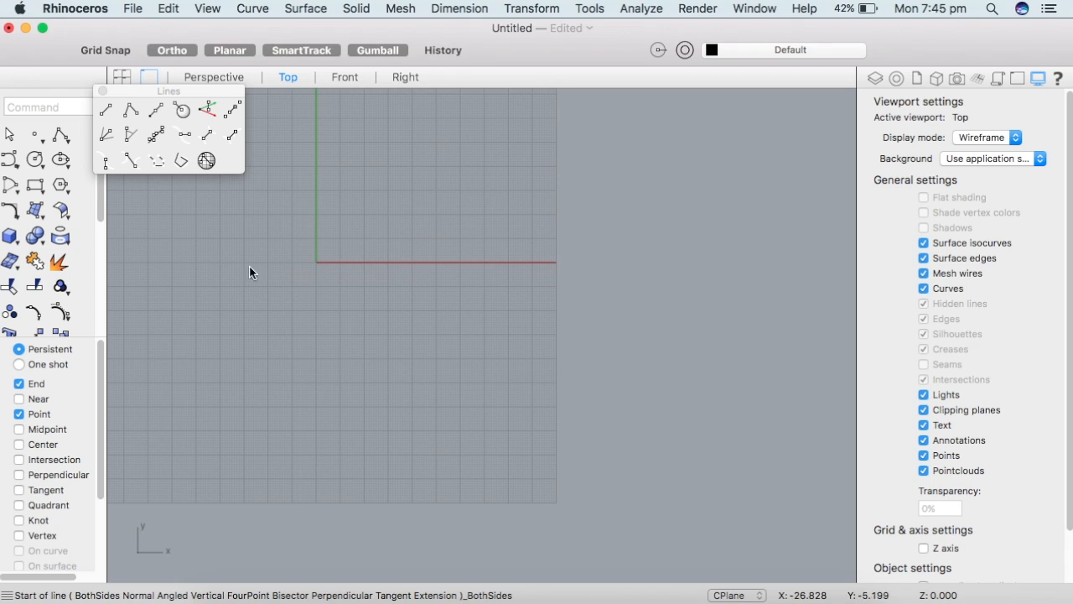
# - Start a polyline at the grid's lower left with a horizontal first segment 100 units long, running to the right
pyautogui.click(131, 110)
pyautogui.click(157, 364)
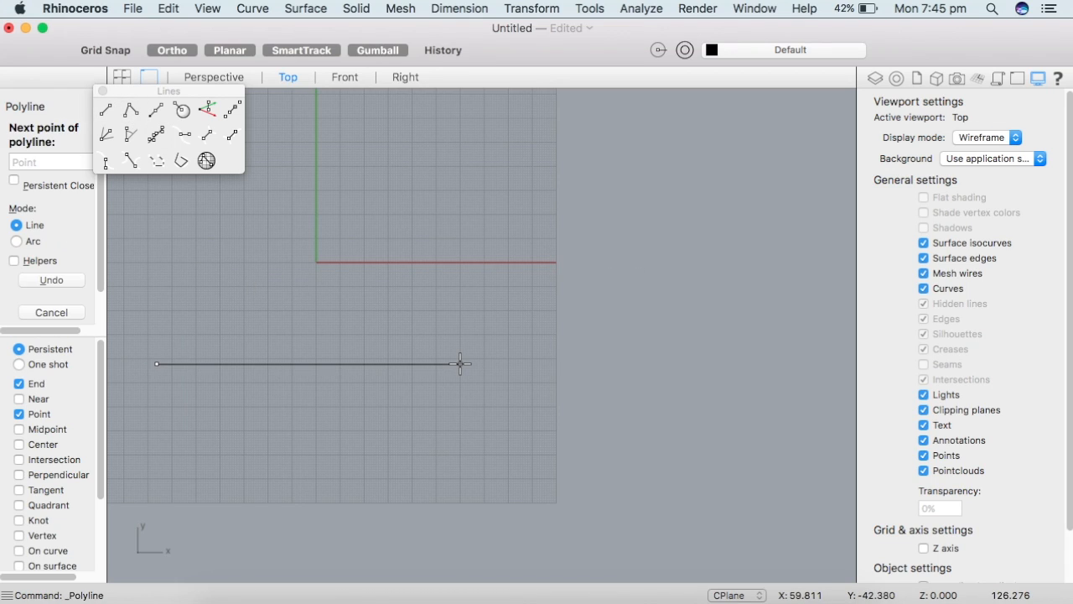
pyautogui.write('10')
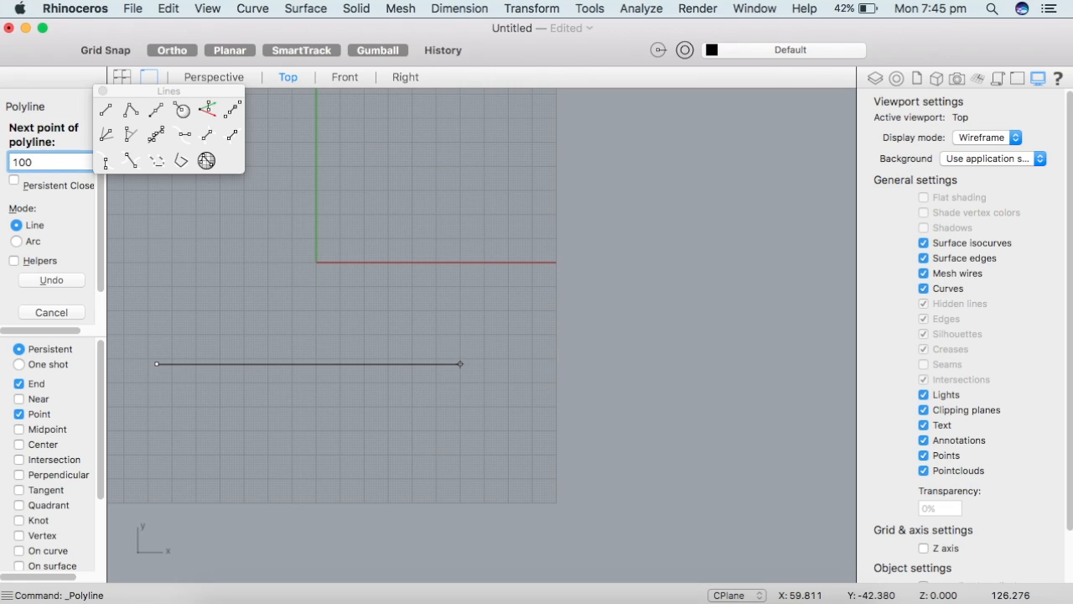
pyautogui.write('0')
pyautogui.press('Return')
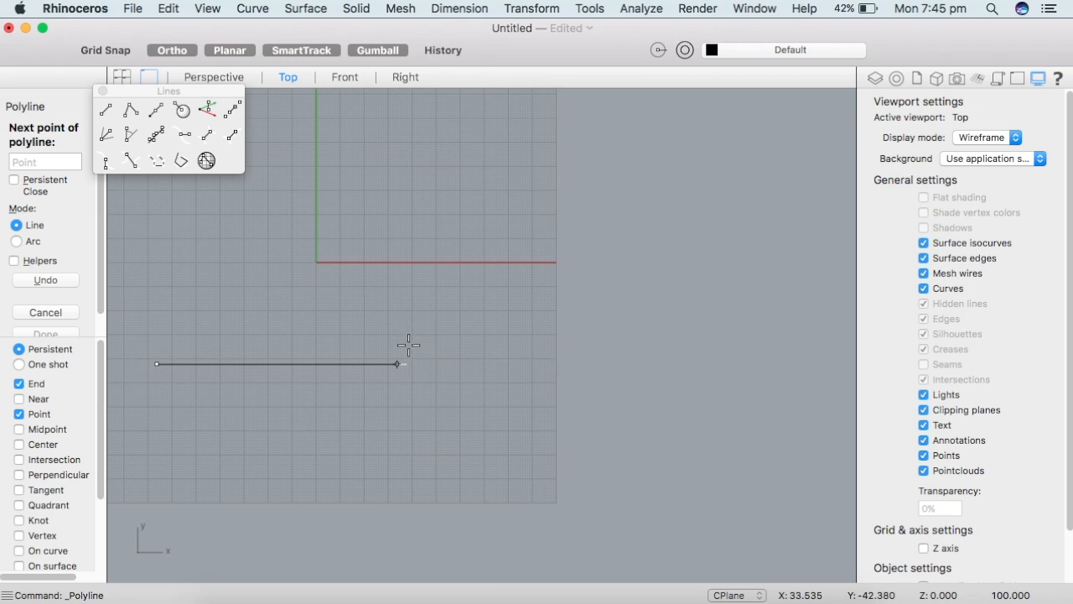
pyautogui.click(398, 368)
# - Add a vertical second segment 100 units long running downward and finish the polyline as an open L shape
pyautogui.scroll(-3, 374, 467)
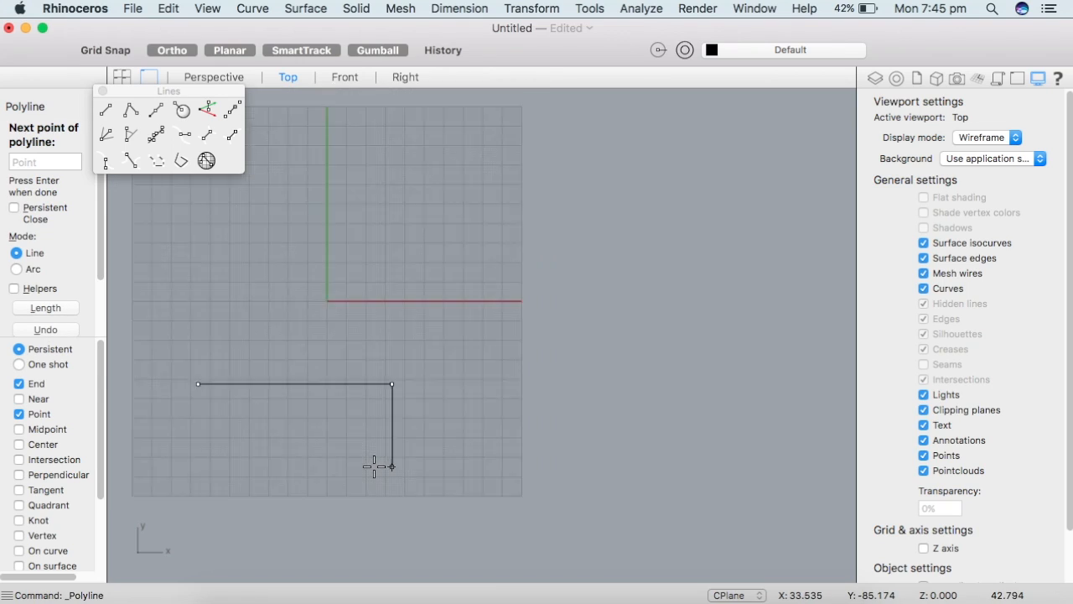
pyautogui.write('100')
pyautogui.press('Return')
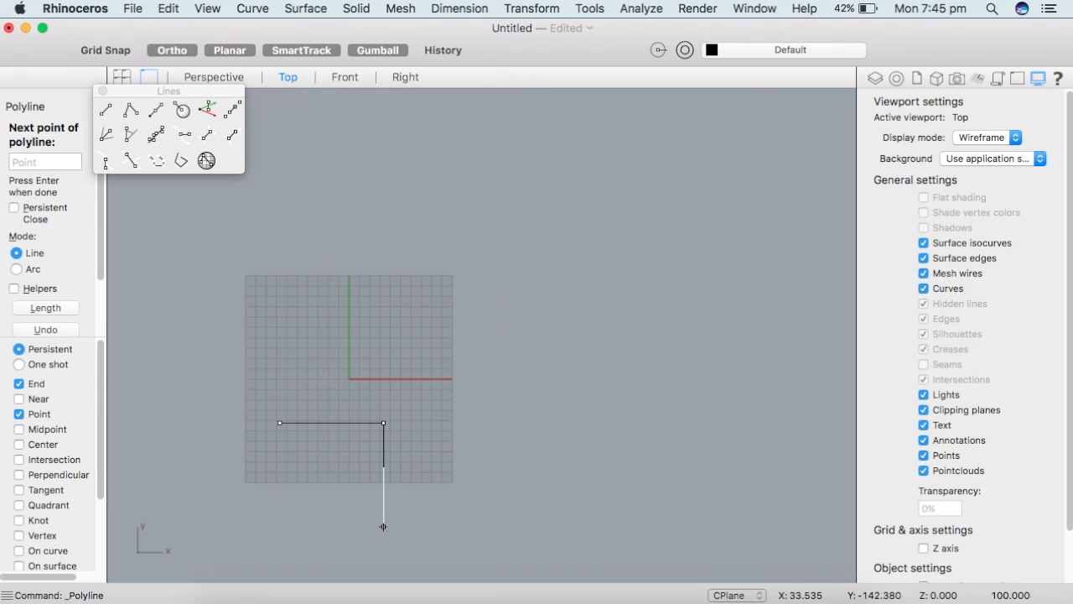
pyautogui.rightClick(371, 546)
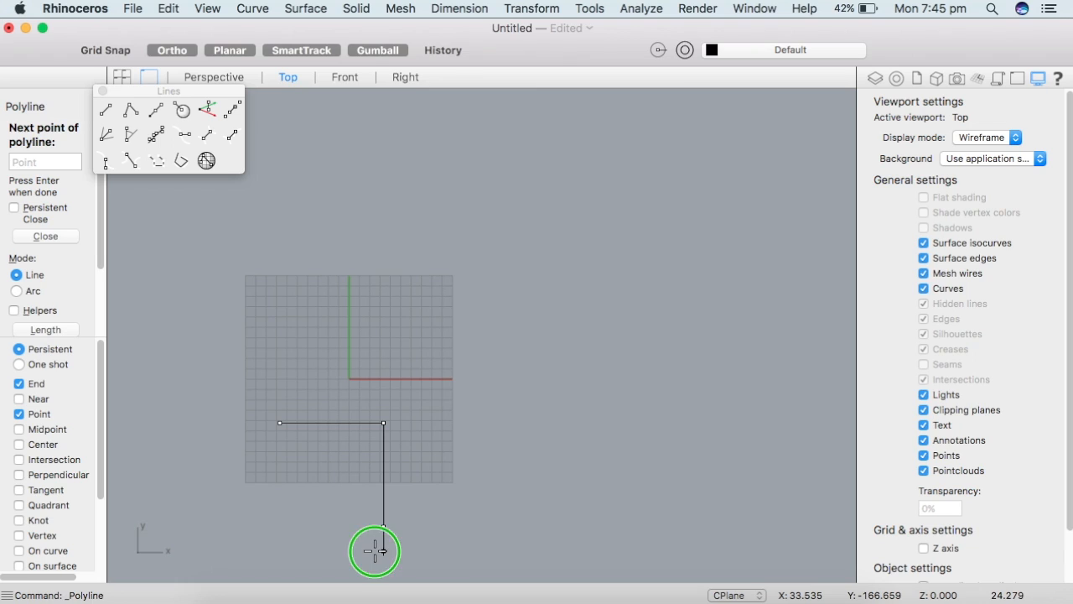
pyautogui.scroll(3, 372, 499)
pyautogui.moveTo(372, 499); pyautogui.dragTo(439, 361, button='right')
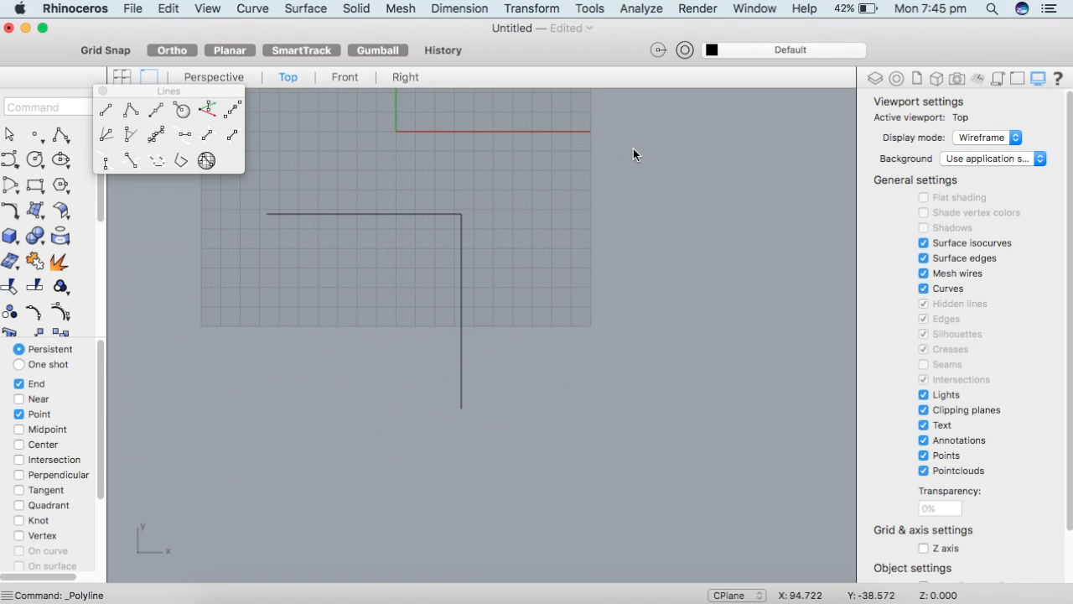
# - Examine the model units available in the document settings and close the settings without changing the unit
pyautogui.click(466, 7)
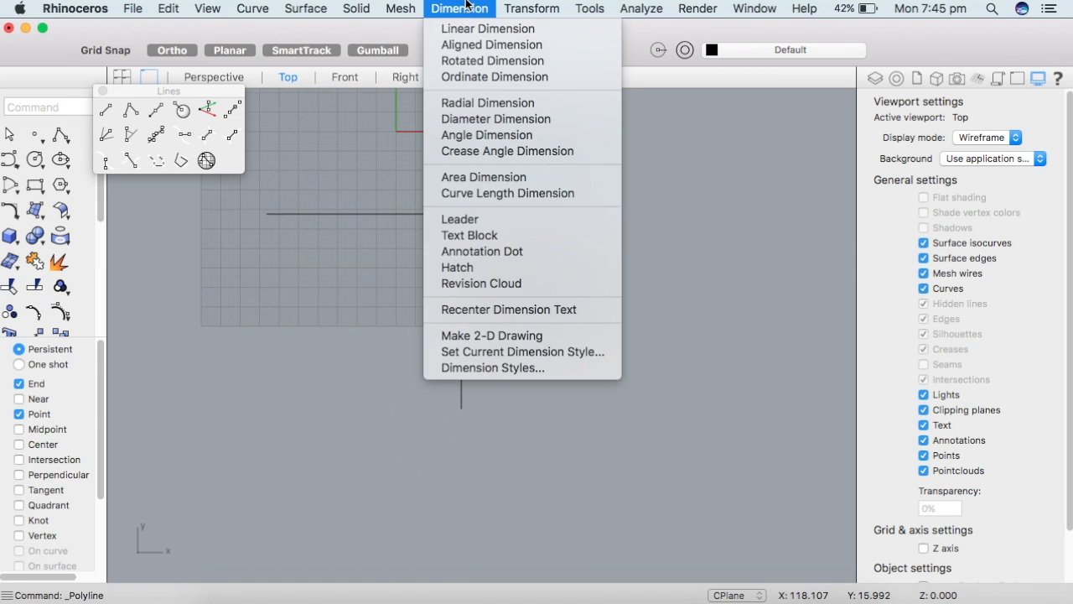
pyautogui.click(576, 375)
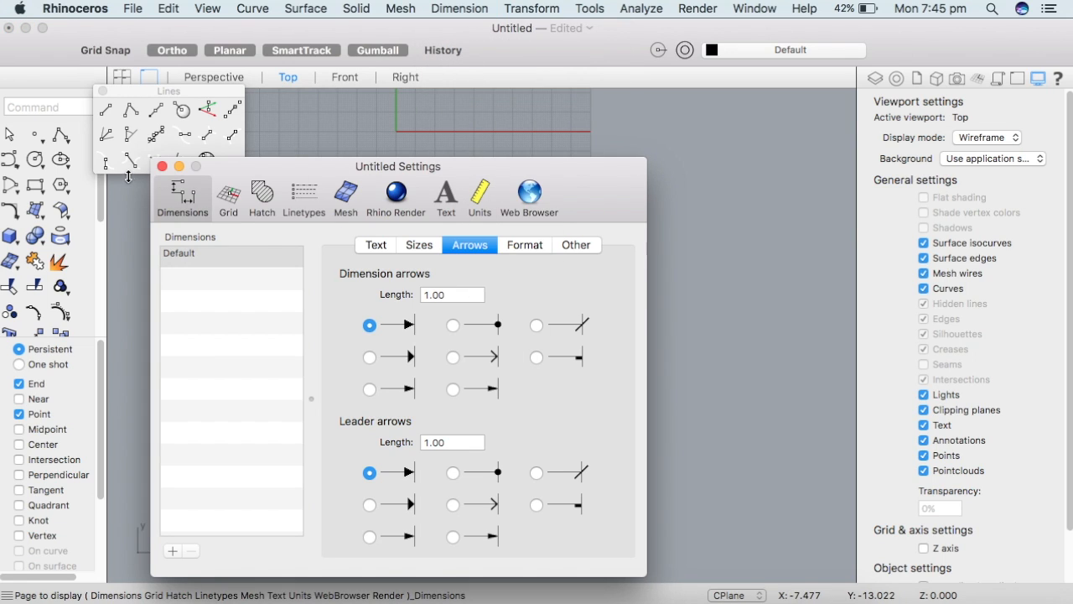
pyautogui.click(483, 200)
pyautogui.click(446, 287)
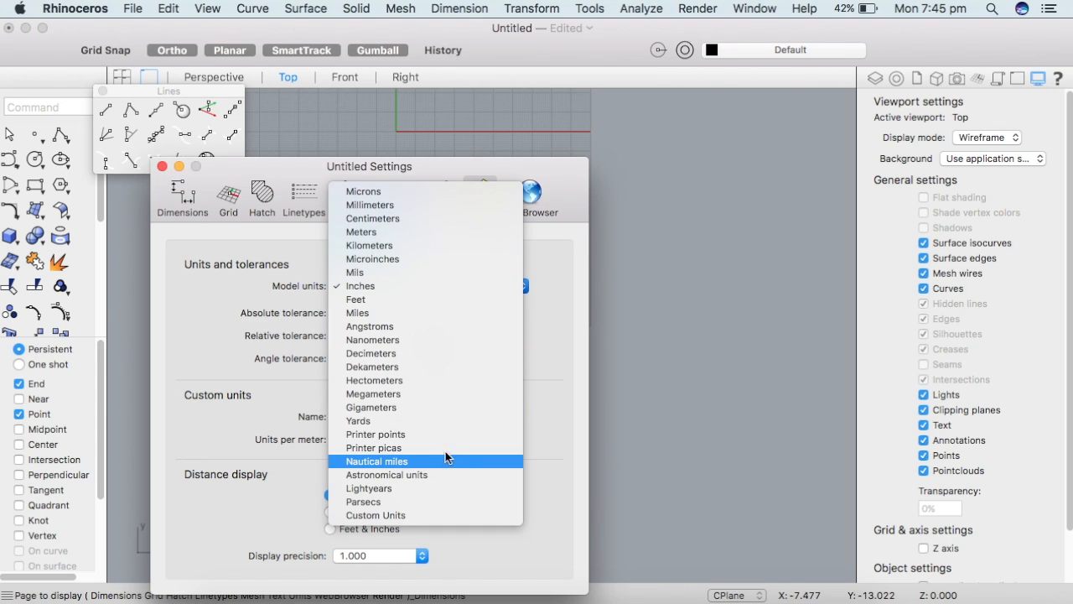
pyautogui.click(165, 169)
pyautogui.click(162, 166)
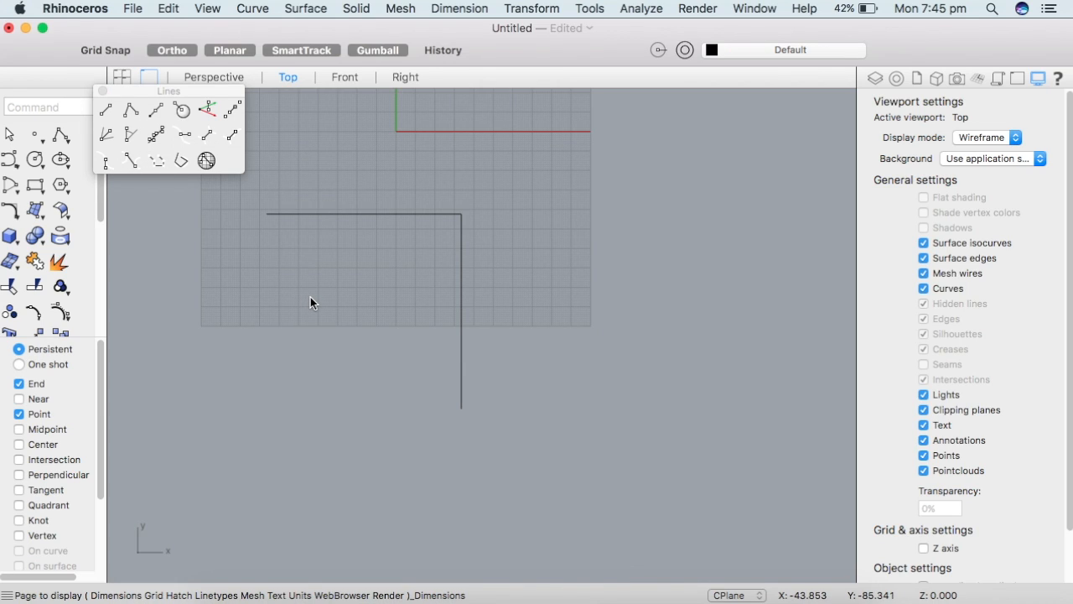
# - Close the floating Lines palette and delete the L-shaped polyline
pyautogui.click(102, 90)
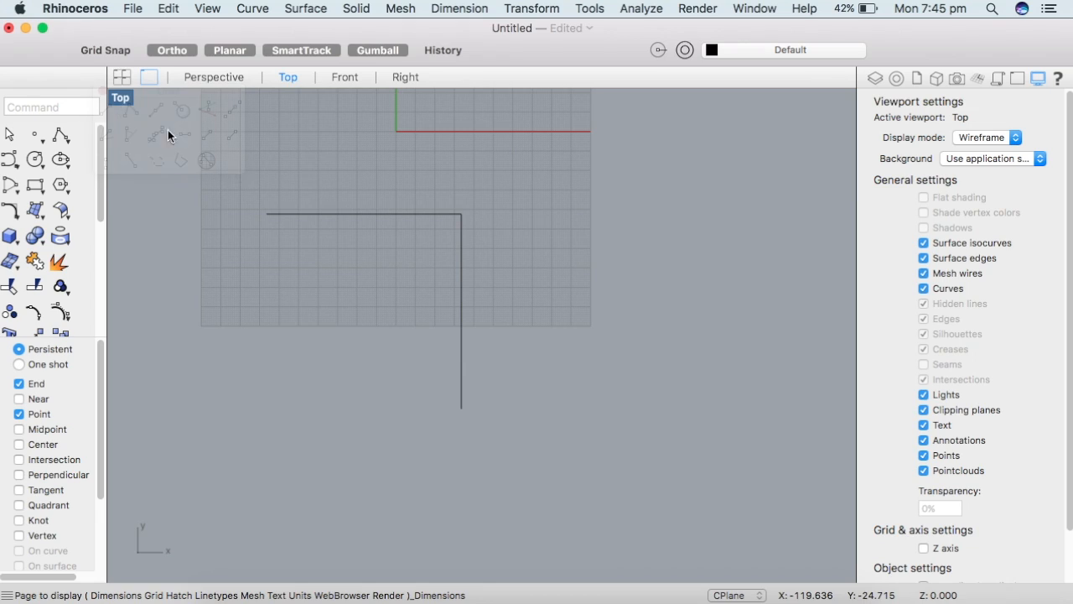
pyautogui.click(462, 349)
pyautogui.press('Delete')
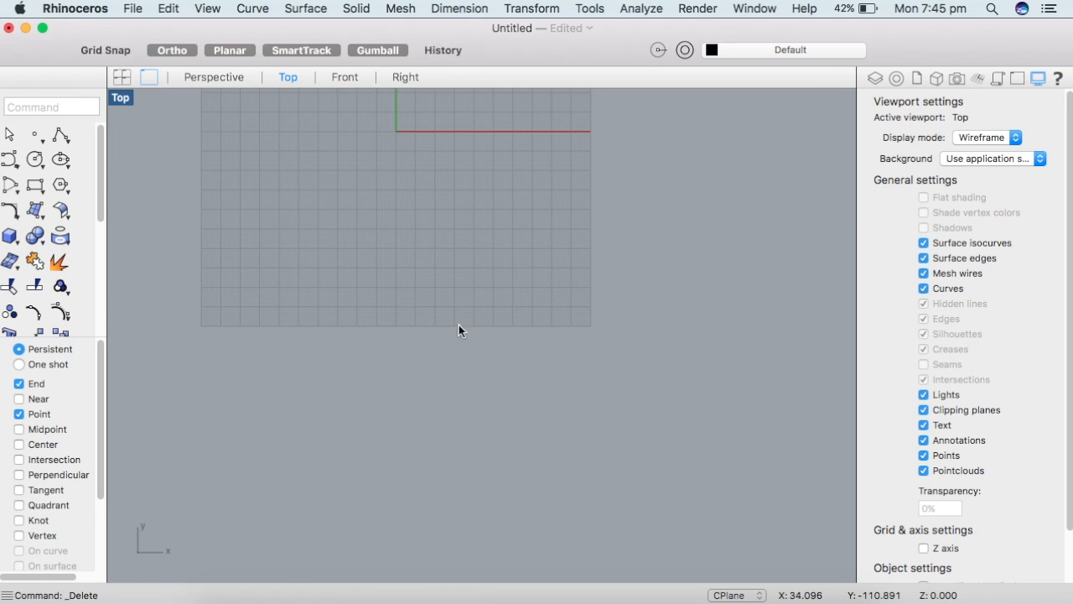
pyautogui.click(59, 134)
pyautogui.click(57, 172)
pyautogui.click(62, 136)
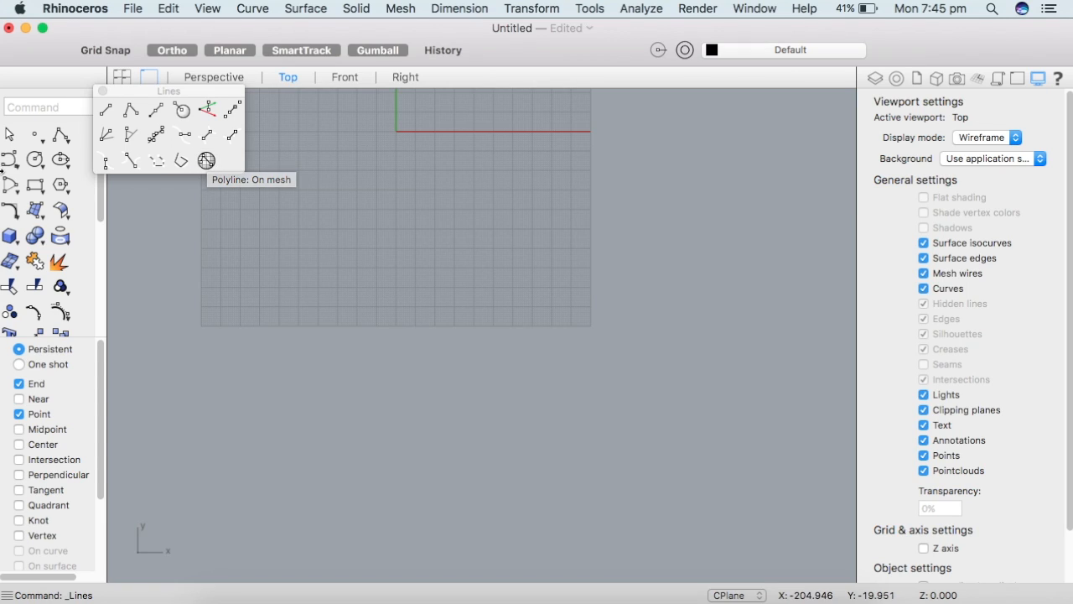
pyautogui.click(11, 160)
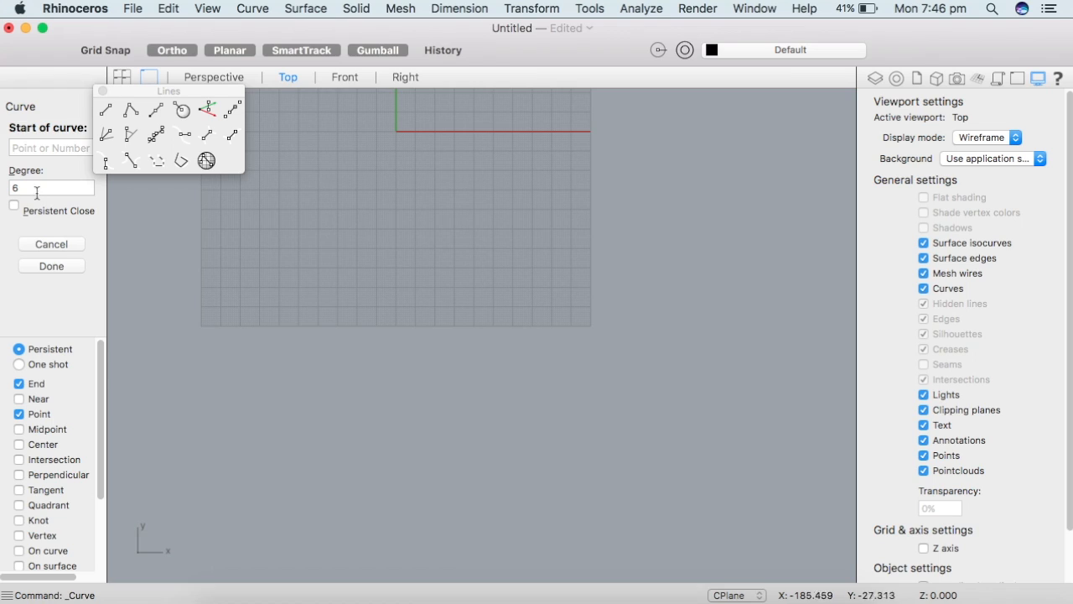
pyautogui.click(102, 91)
pyautogui.press('Escape')
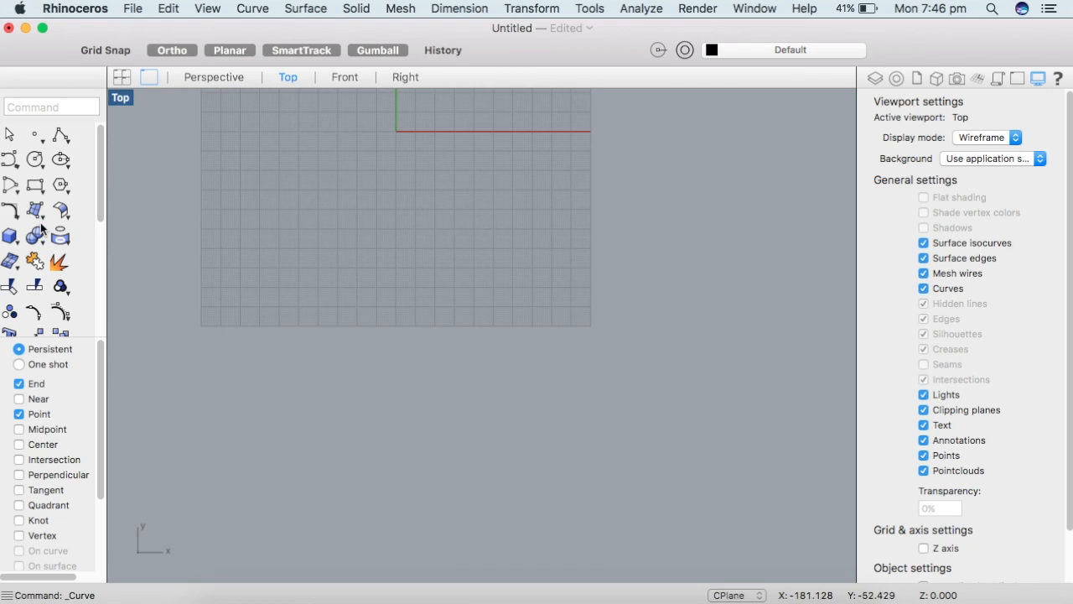
# - Draw a closed degree-6 control point curve from four corners of a rectangle, ending on its start point
pyautogui.click(13, 170)
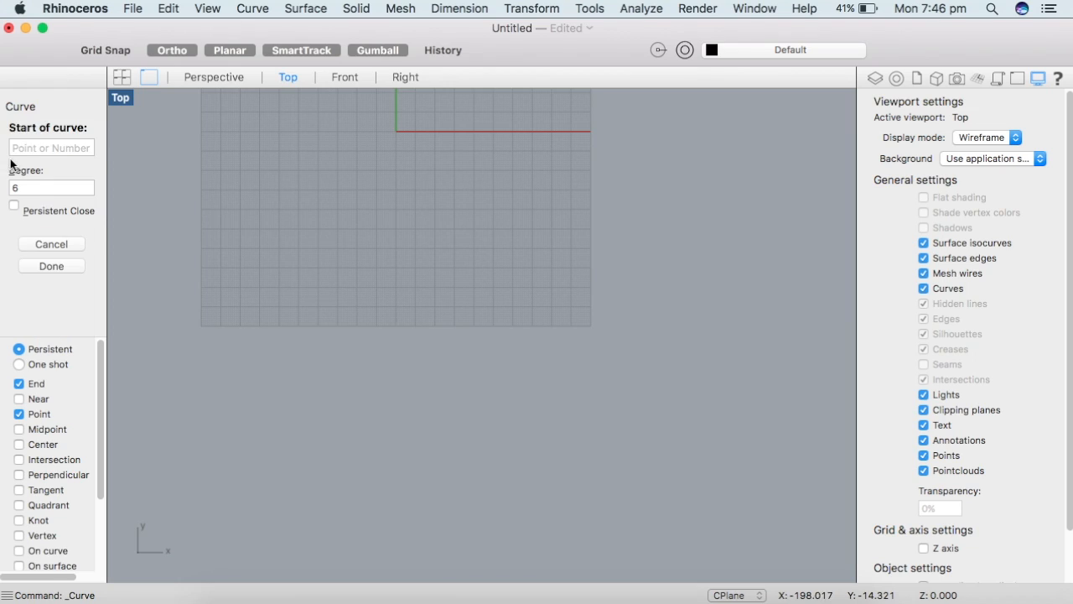
pyautogui.click(220, 355)
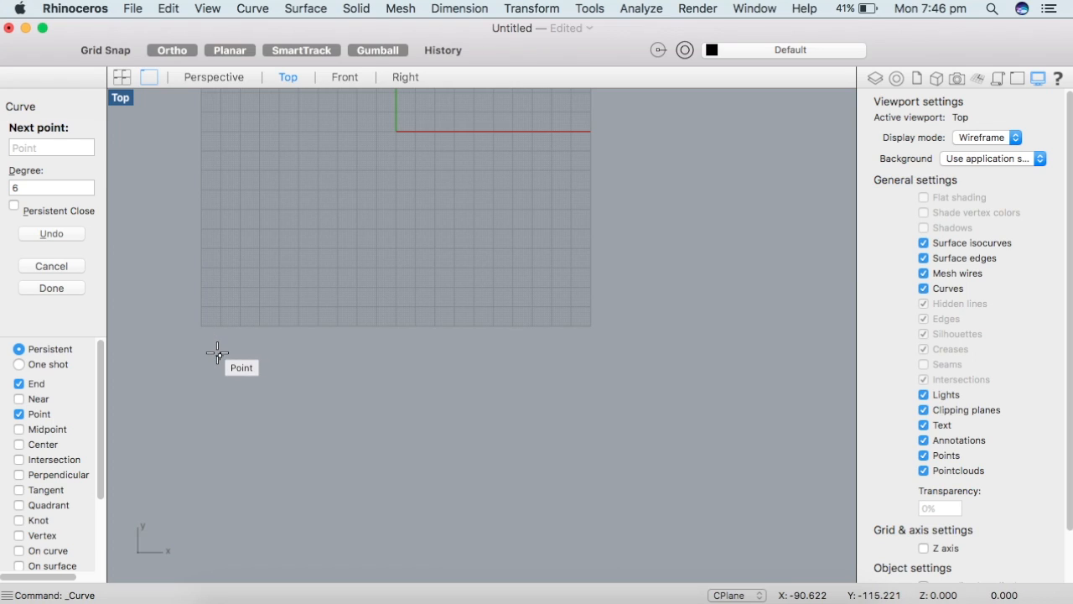
pyautogui.click(220, 167)
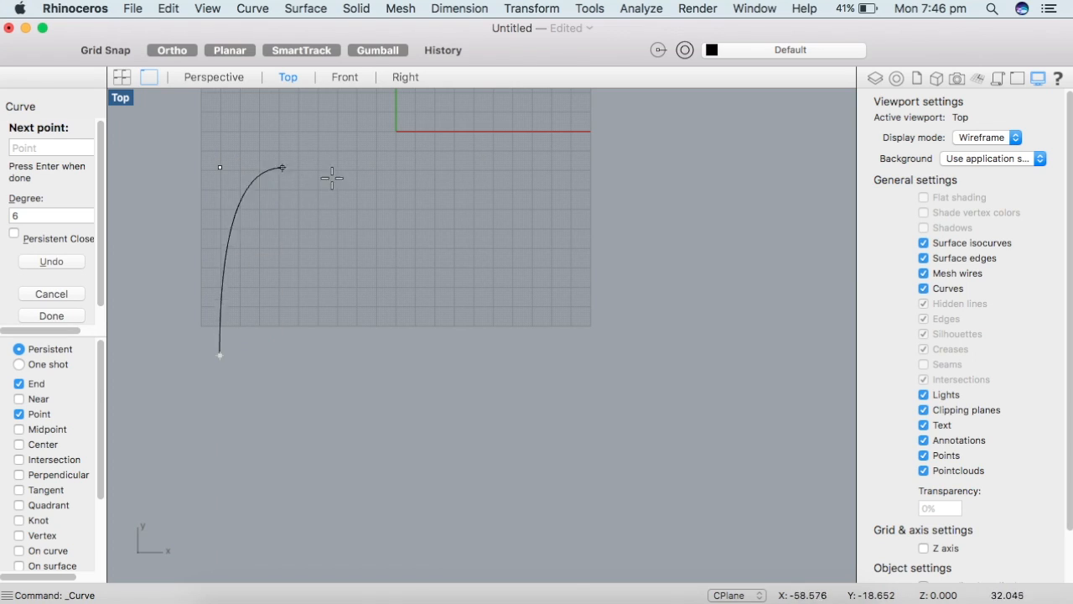
pyautogui.click(446, 166)
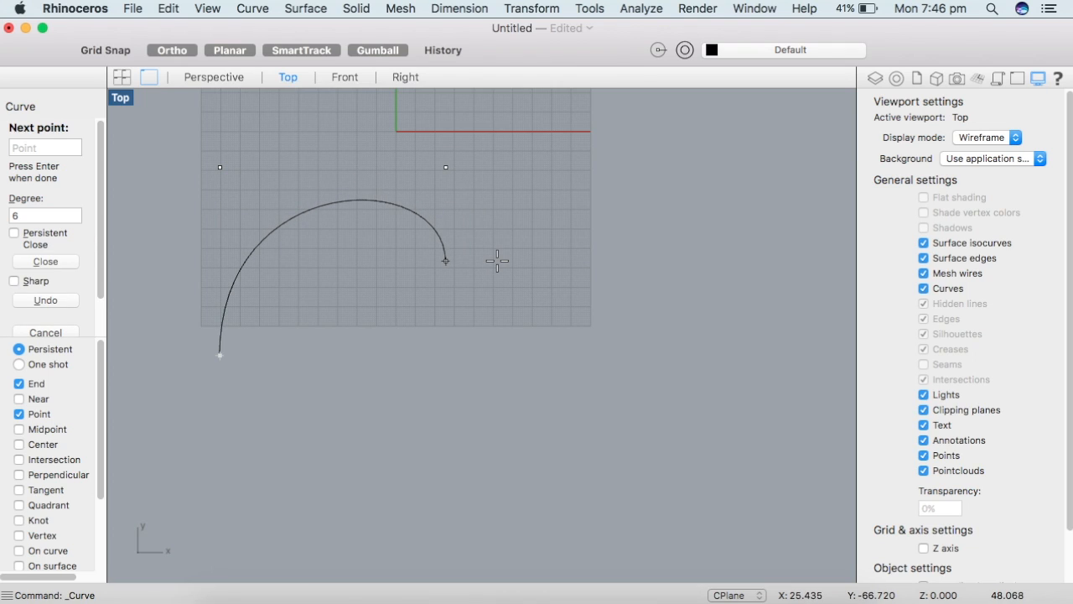
pyautogui.click(445, 355)
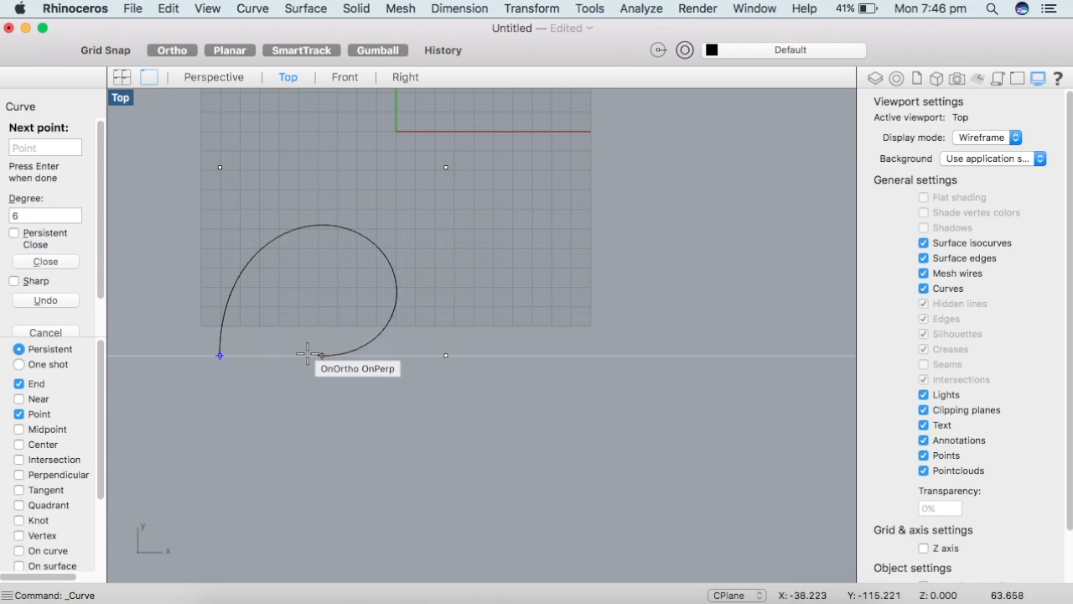
pyautogui.press('Escape')
# - Repeat Control point curve to draw an open seven-point curve to the right of the closed one, arching over and hooking back underneath
pyautogui.rightClick(455, 243)
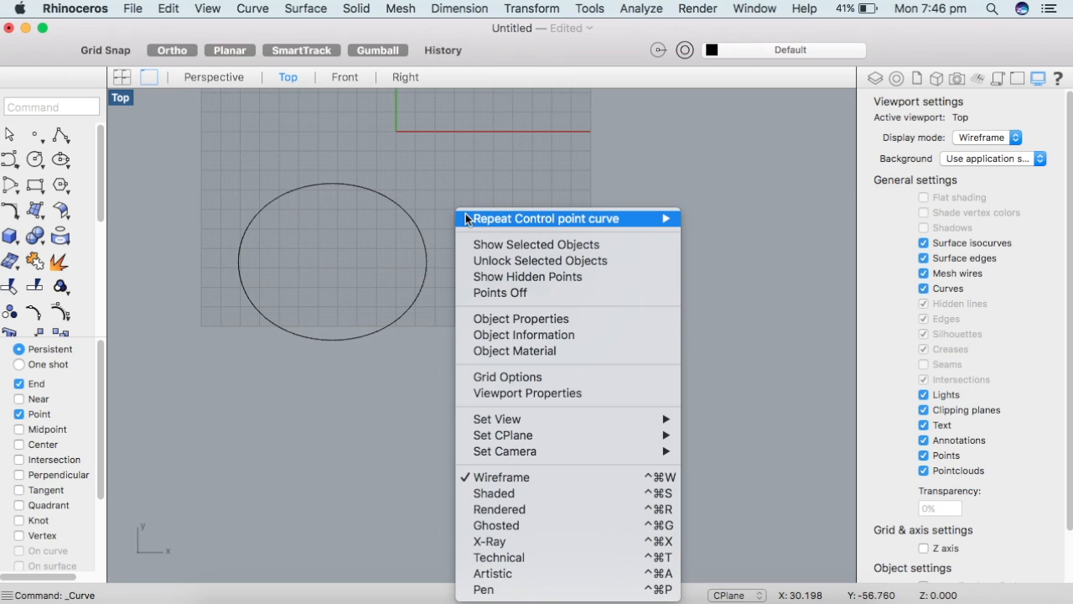
pyautogui.click(465, 212)
pyautogui.click(466, 282)
pyautogui.click(465, 189)
pyautogui.click(605, 189)
pyautogui.click(701, 241)
pyautogui.click(702, 280)
pyautogui.click(687, 313)
pyautogui.click(620, 350)
pyautogui.press('Return')
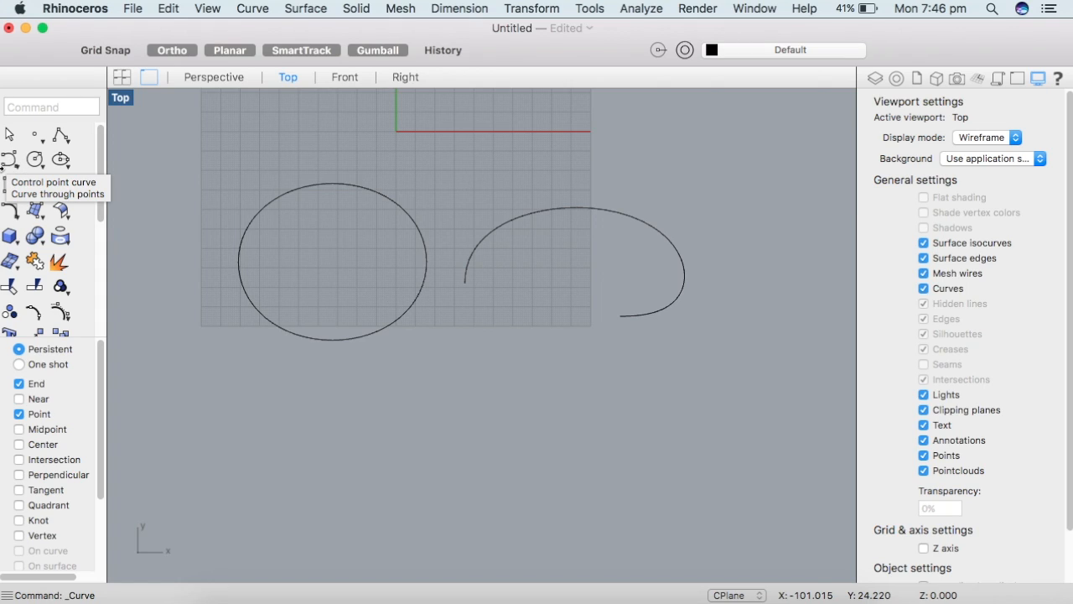
# - Draw a closed degree-3 interpolated curve with irregular lobes below the existing curves, turning Ortho off partway and ending on its start point
pyautogui.click(9, 162)
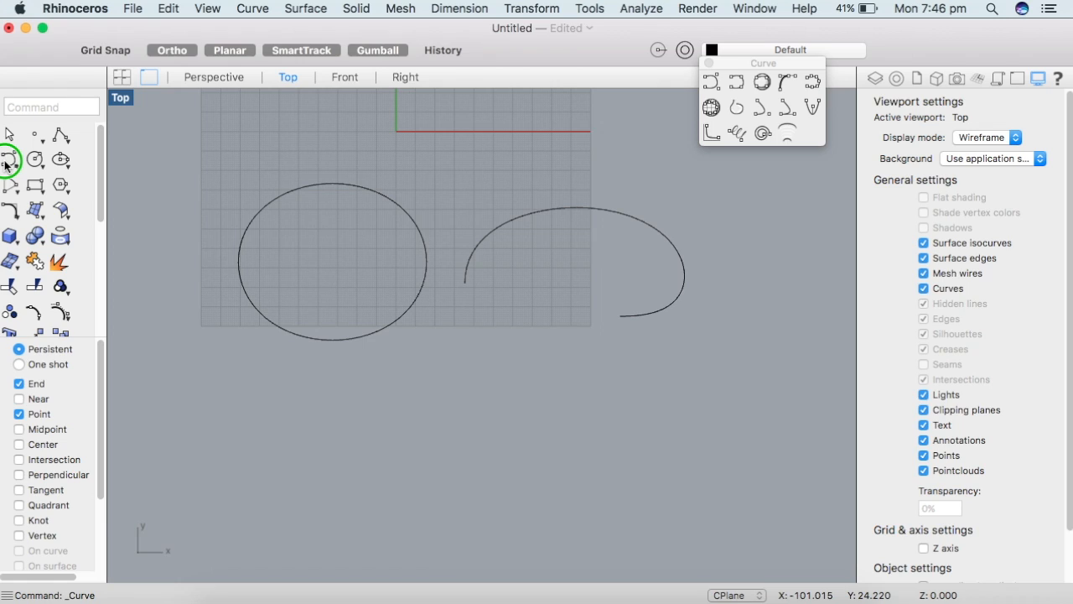
pyautogui.click(736, 83)
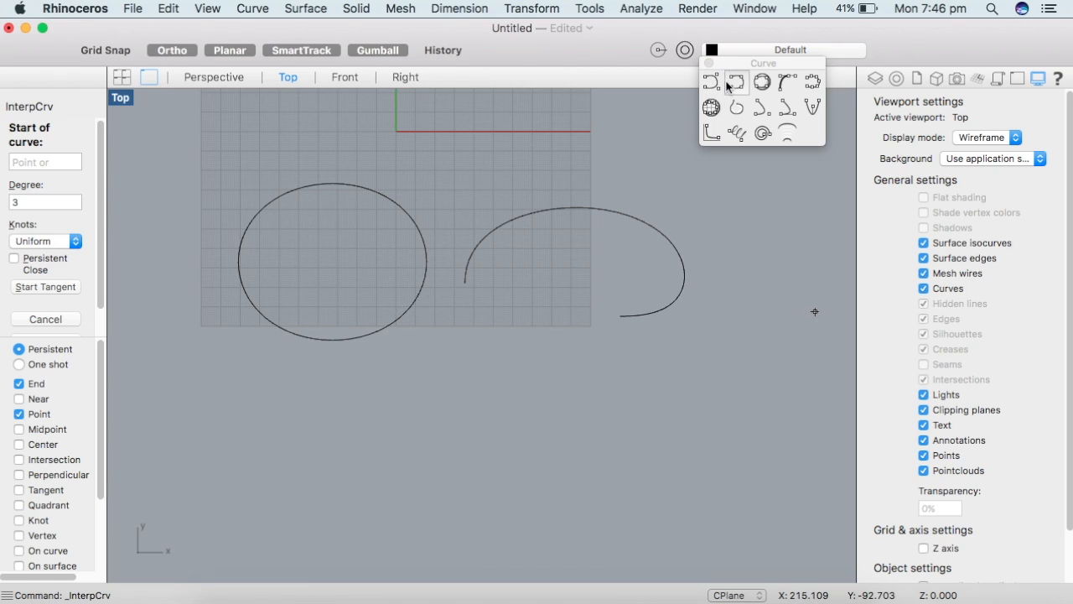
pyautogui.click(309, 523)
pyautogui.click(311, 432)
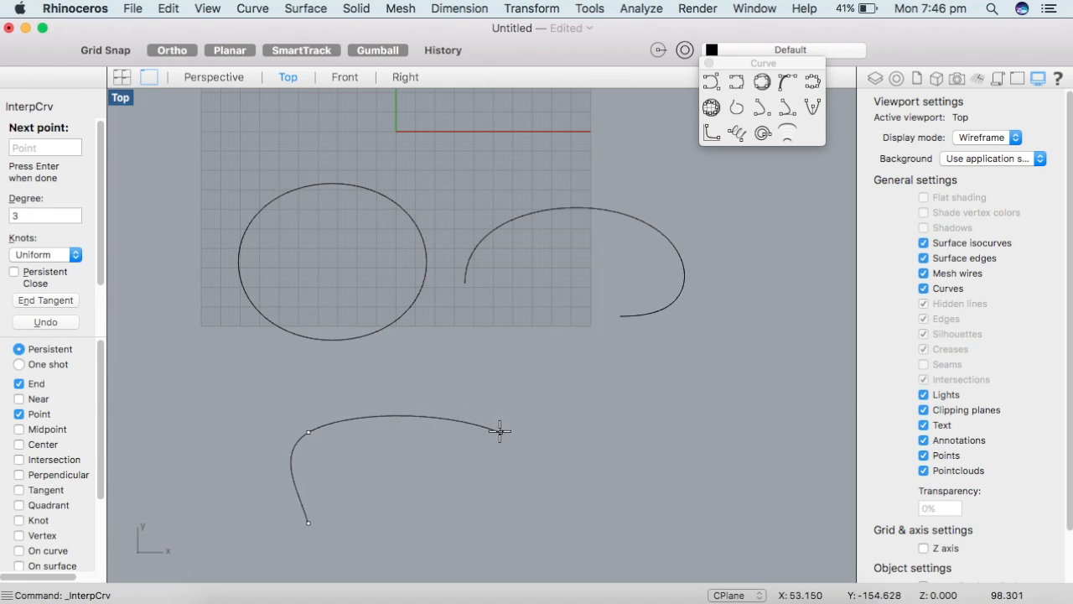
pyautogui.click(464, 443)
pyautogui.click(173, 52)
pyautogui.click(445, 485)
pyautogui.click(578, 530)
pyautogui.click(627, 386)
pyautogui.click(556, 357)
pyautogui.click(763, 334)
pyautogui.click(766, 447)
pyautogui.click(715, 514)
pyautogui.click(602, 564)
pyautogui.click(308, 522)
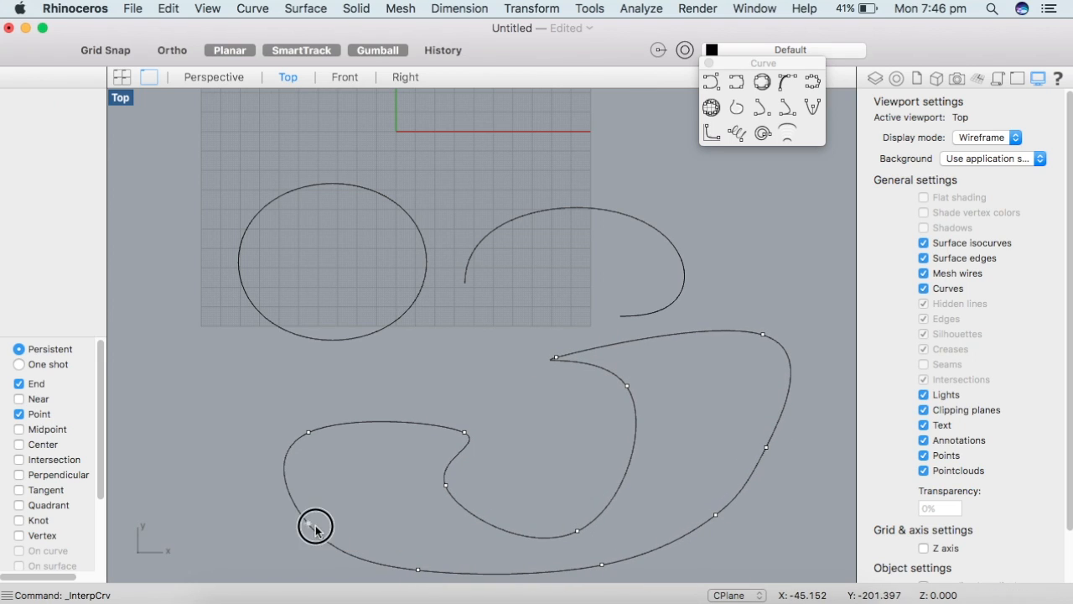
# - Select all three curves and delete them
pyautogui.scroll(-5, 253, 262)
pyautogui.moveTo(234, 200); pyautogui.dragTo(659, 536)
pyautogui.press('Delete')
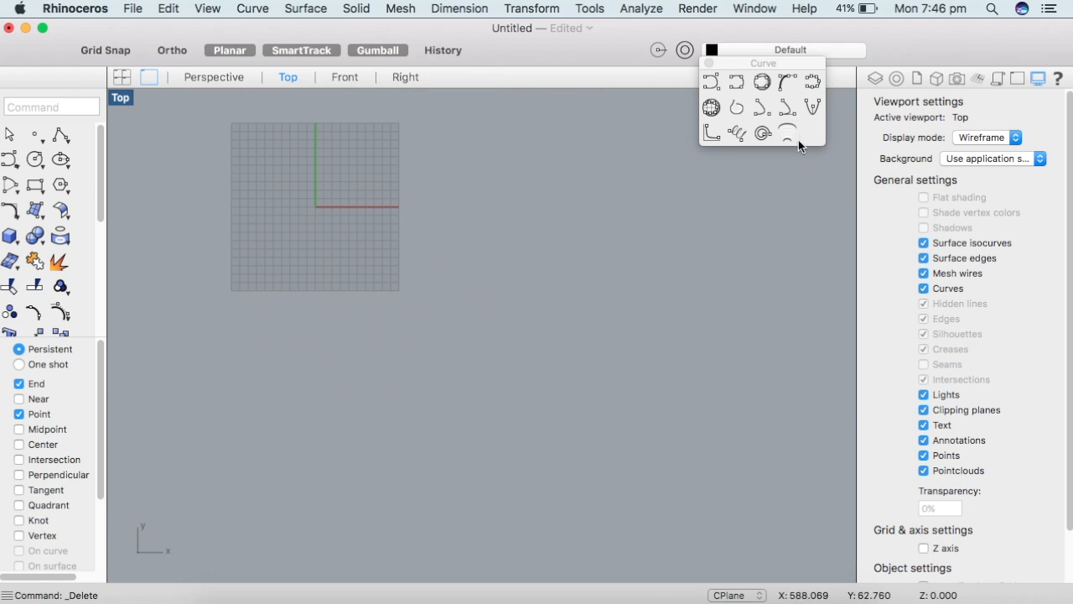
# - Draw a winding handle curve across the grid by placing curve points and their handles, ending back at the start point
pyautogui.click(786, 83)
pyautogui.scroll(3, 269, 293)
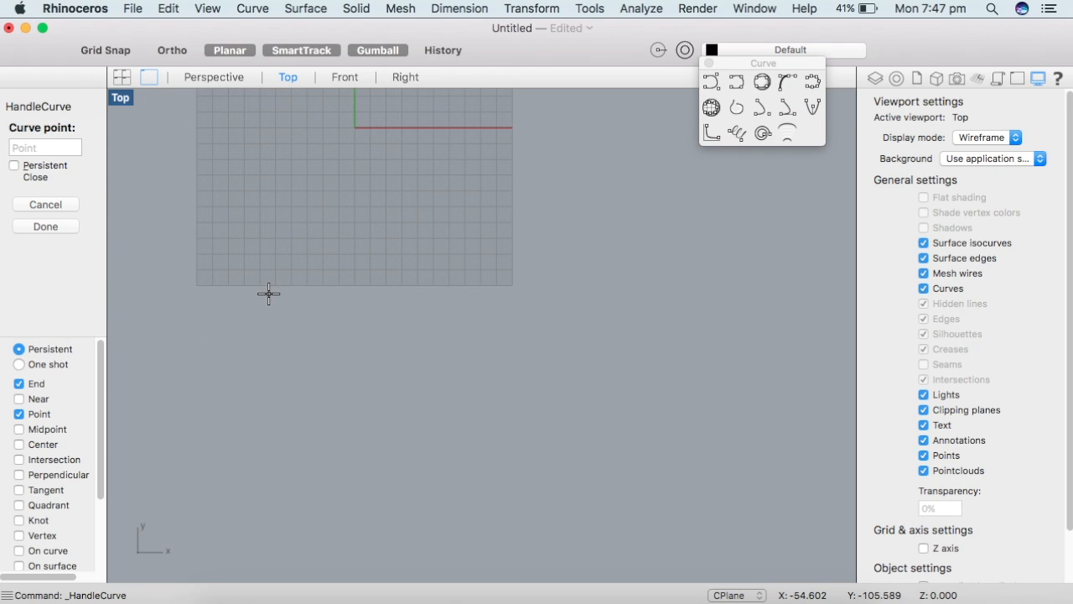
pyautogui.moveTo(292, 265); pyautogui.dragTo(367, 460, button='right')
pyautogui.click(383, 324)
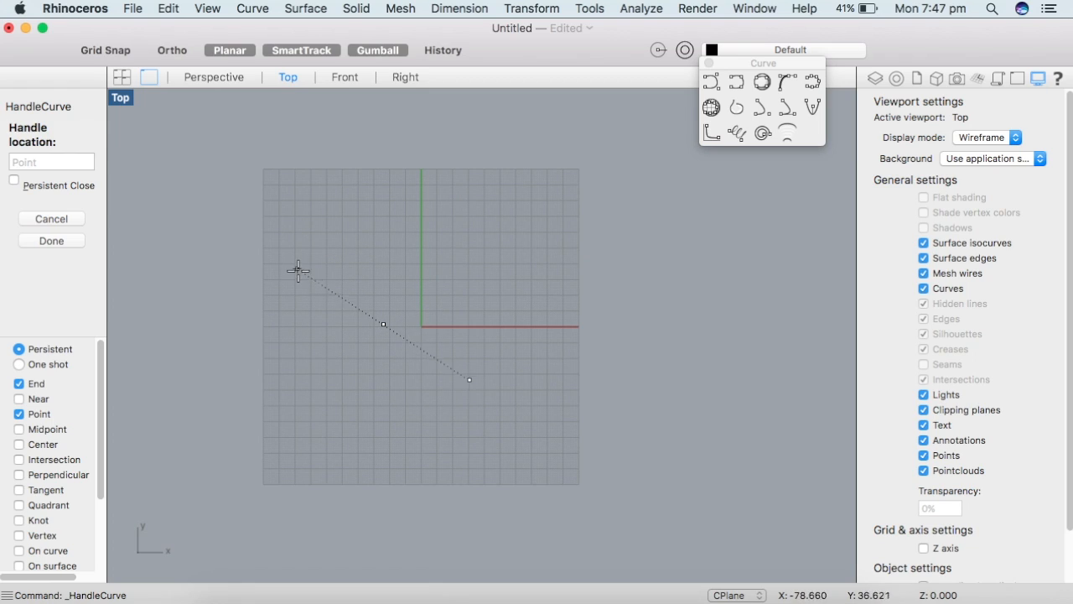
pyautogui.click(333, 272)
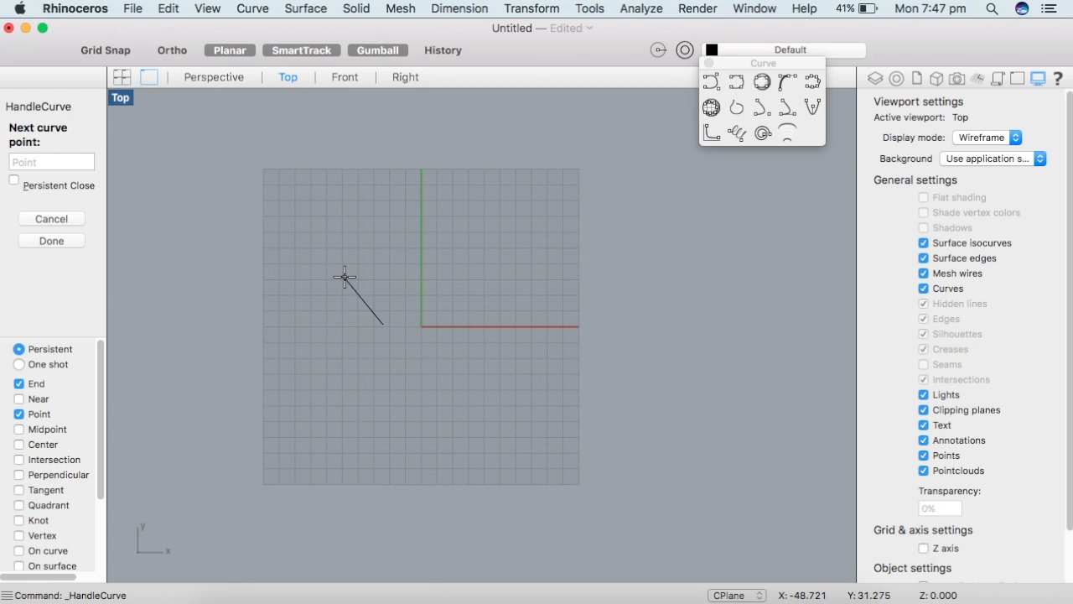
pyautogui.click(361, 193)
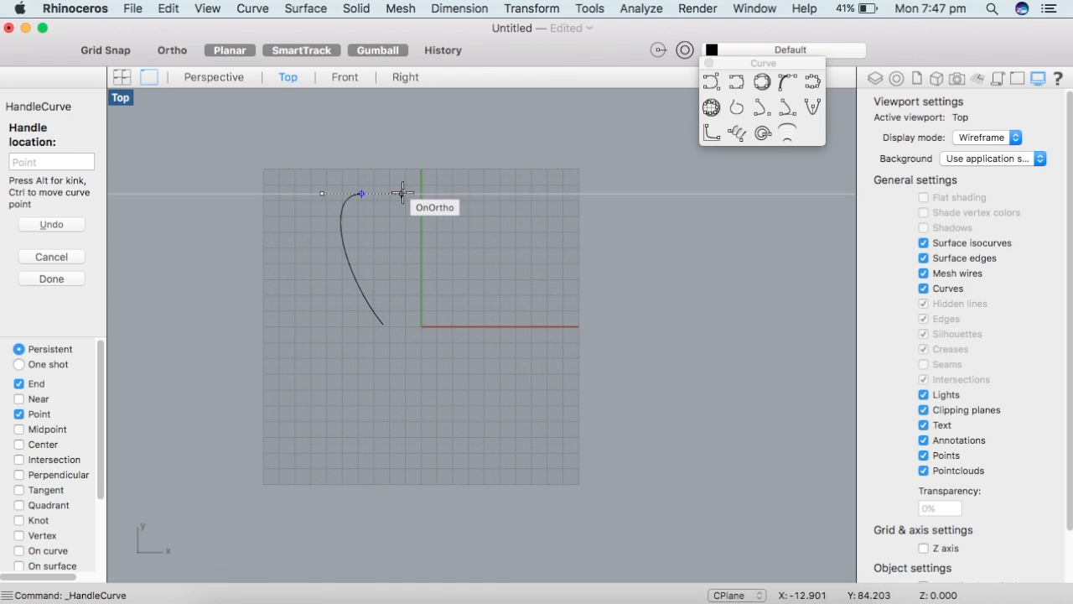
pyautogui.click(416, 151)
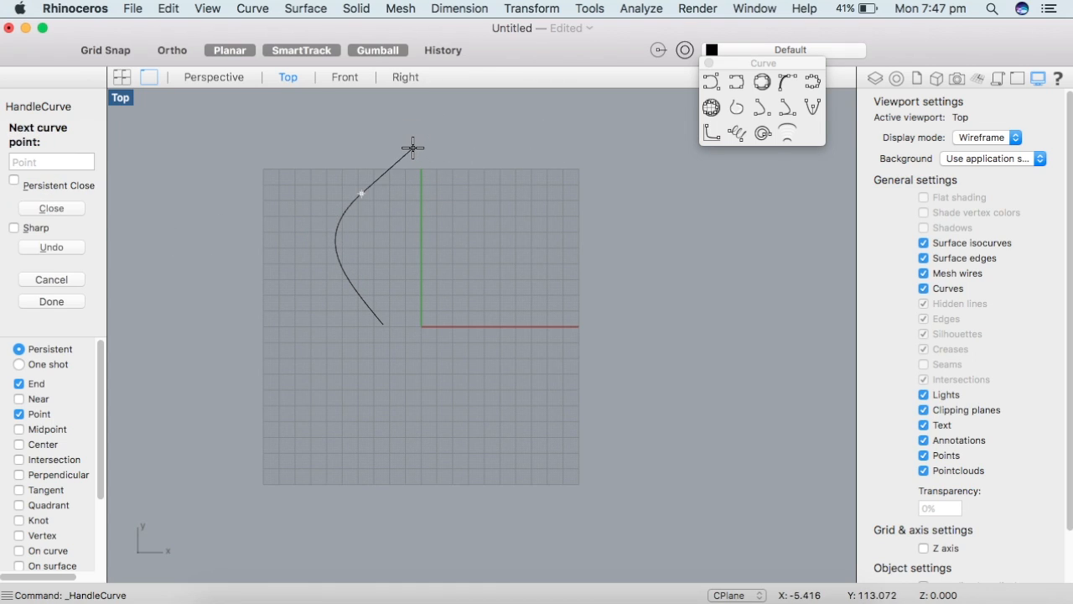
pyautogui.click(486, 213)
pyautogui.click(423, 290)
pyautogui.click(527, 347)
pyautogui.click(643, 395)
pyautogui.click(501, 474)
pyautogui.click(436, 410)
pyautogui.click(407, 369)
pyautogui.click(293, 449)
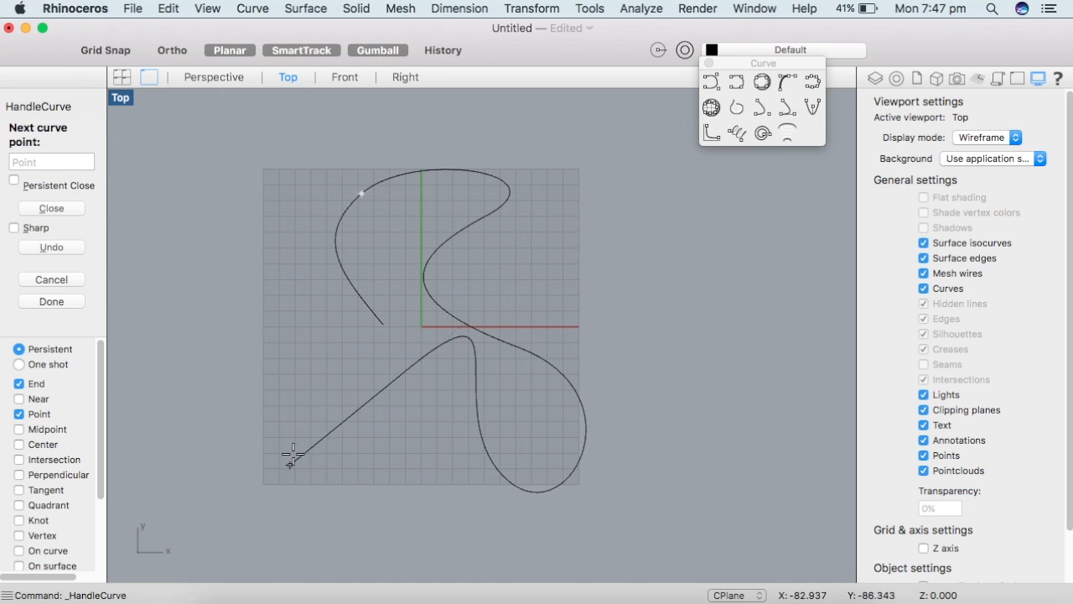
pyautogui.click(383, 324)
pyautogui.rightClick(296, 332)
# - Delete the handle curve
pyautogui.click(477, 321)
pyautogui.press('Delete')
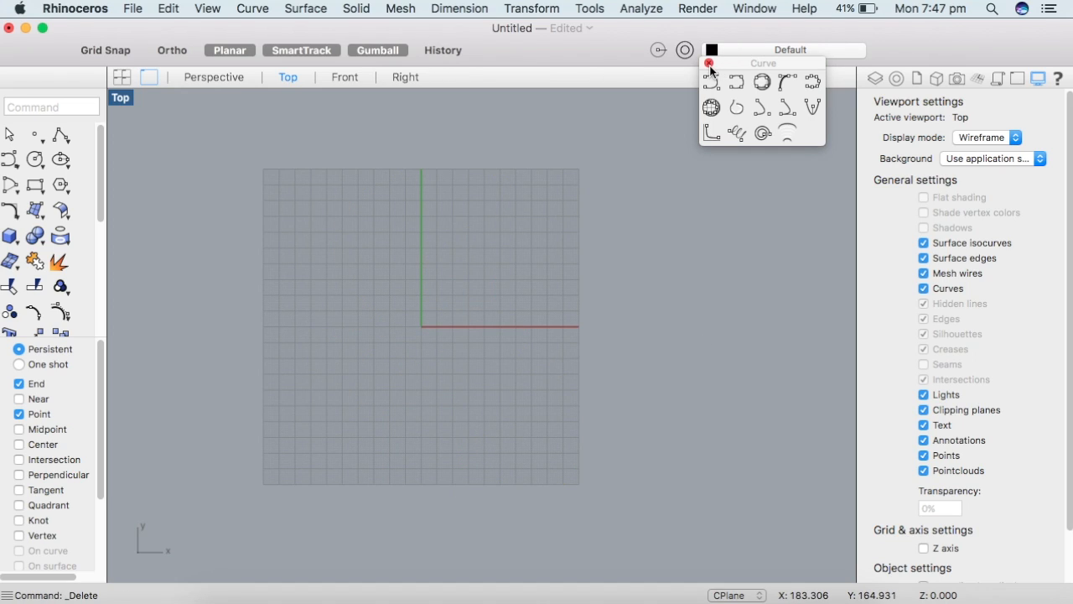
pyautogui.click(743, 139)
pyautogui.click(383, 340)
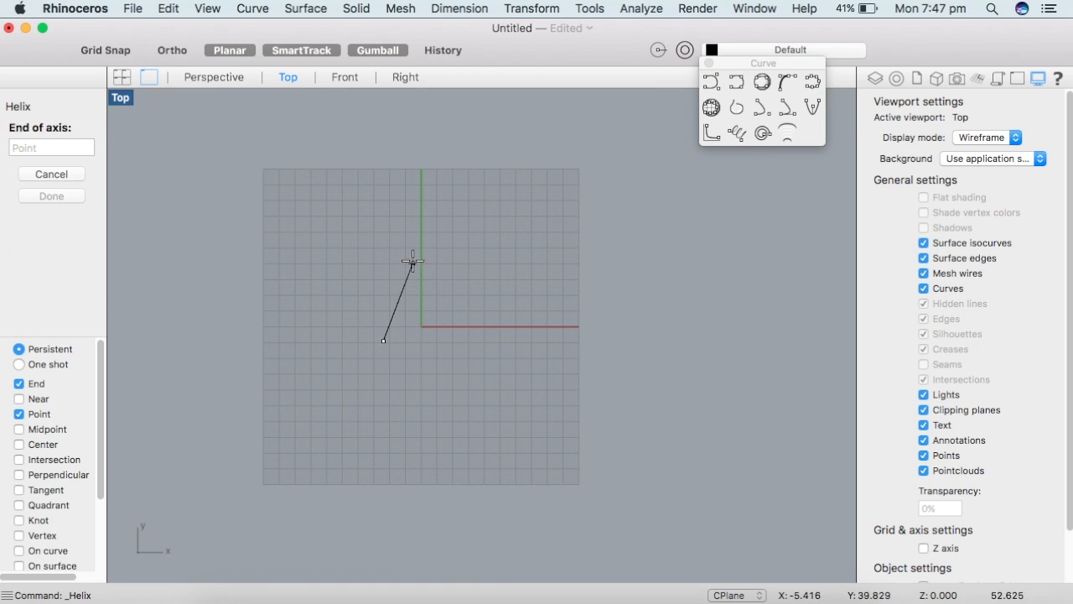
pyautogui.click(413, 260)
pyautogui.press('Escape')
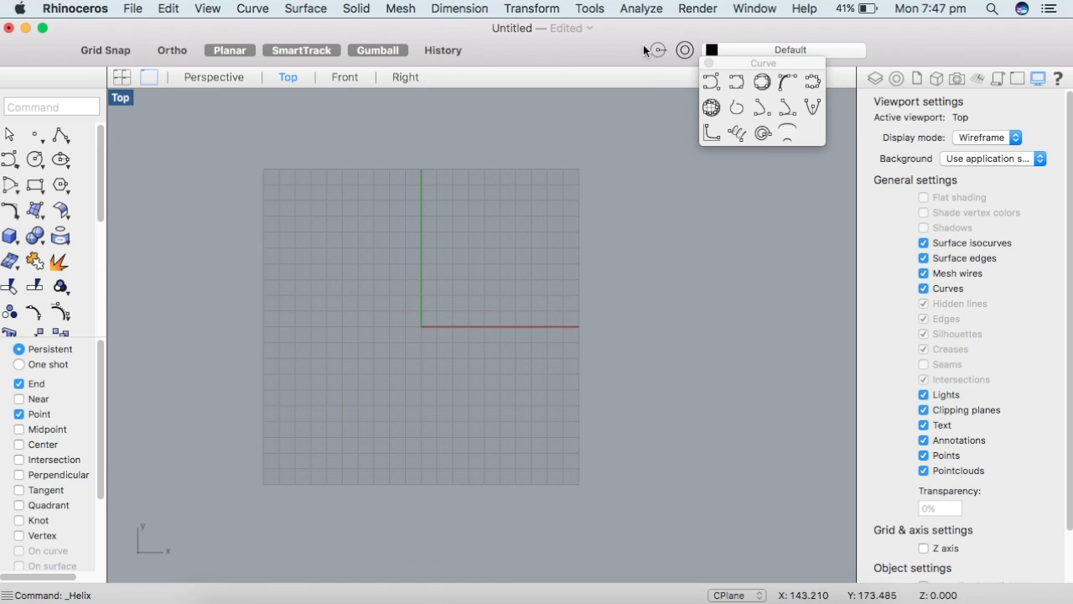
# - Close the floating Curve palette and draw a center-radius circle about 121 in diameter, centered near the origin
pyautogui.click(710, 64)
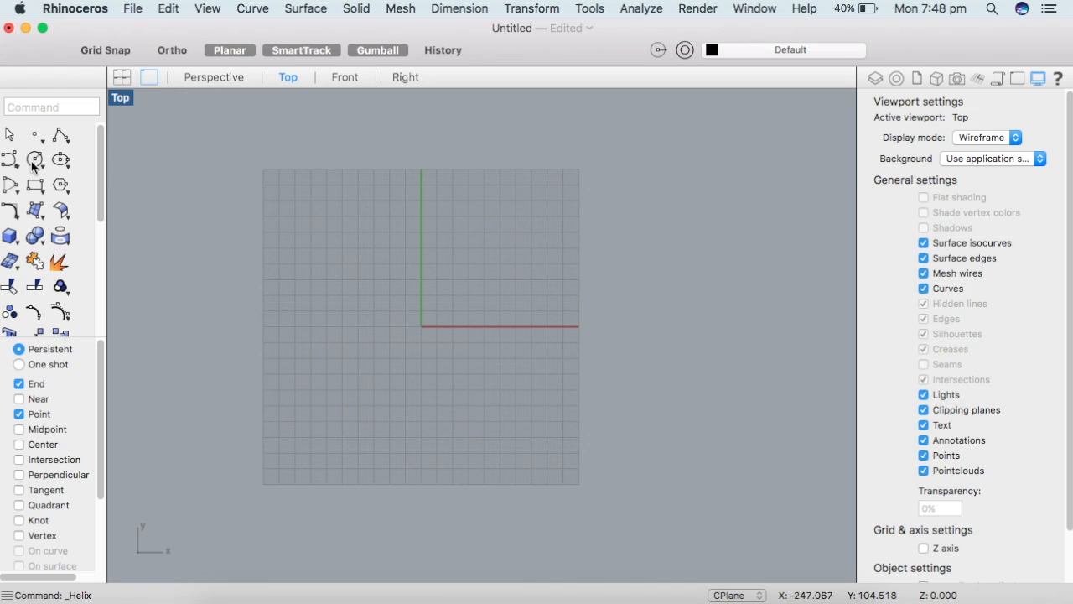
pyautogui.click(36, 160)
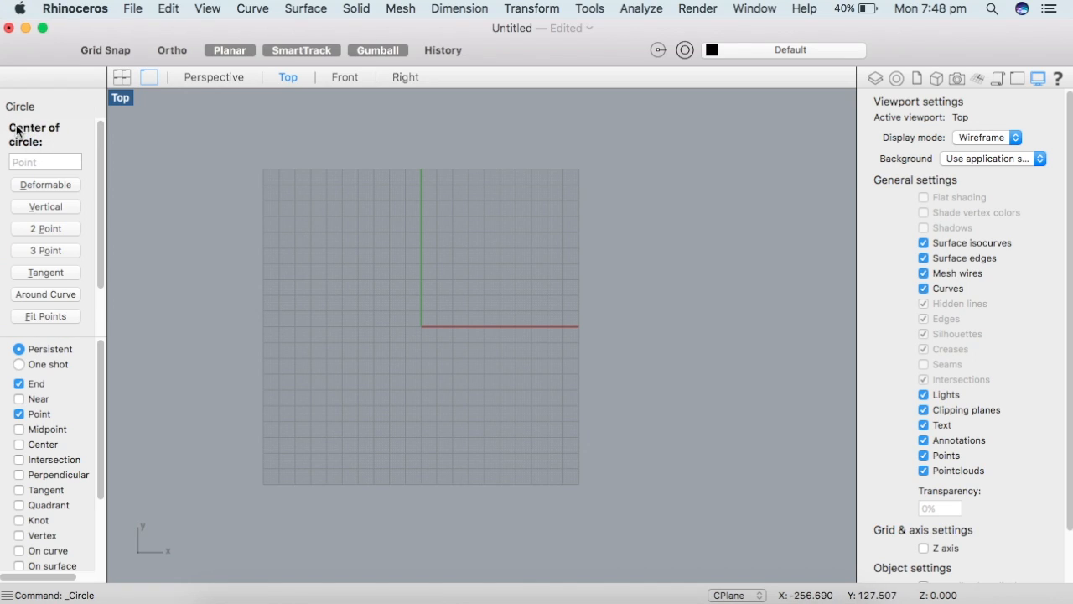
pyautogui.click(418, 334)
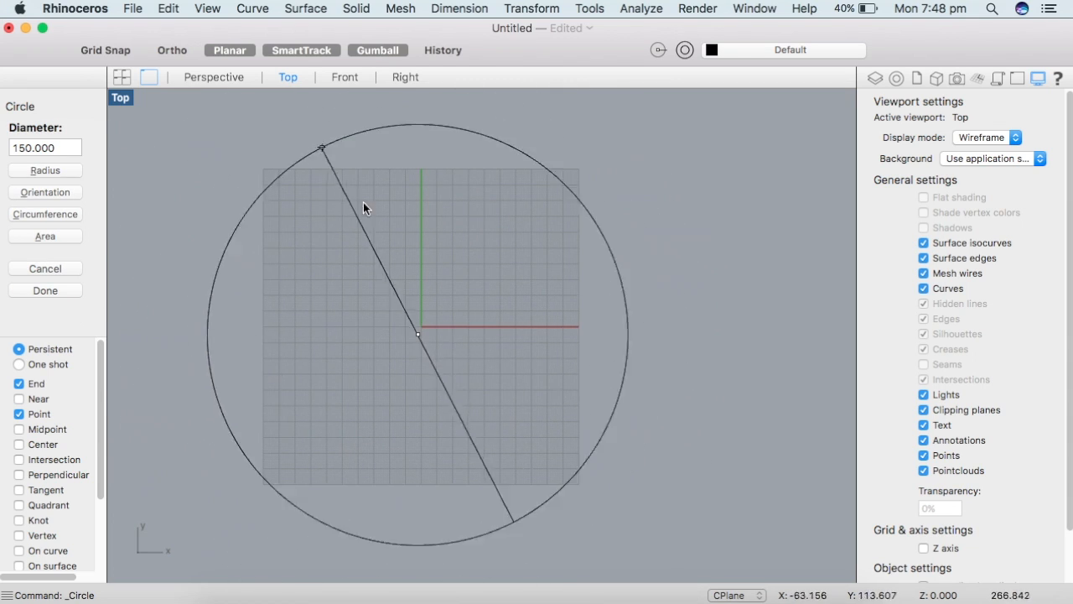
pyautogui.click(385, 249)
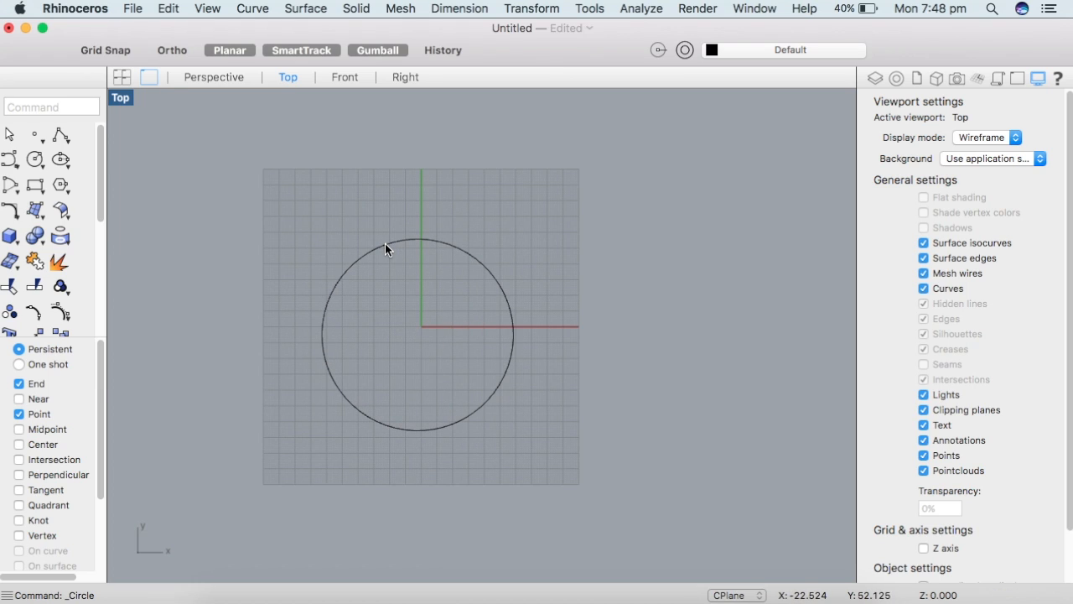
# - Delete the freehand circle
pyautogui.click(385, 248)
pyautogui.press('Delete')
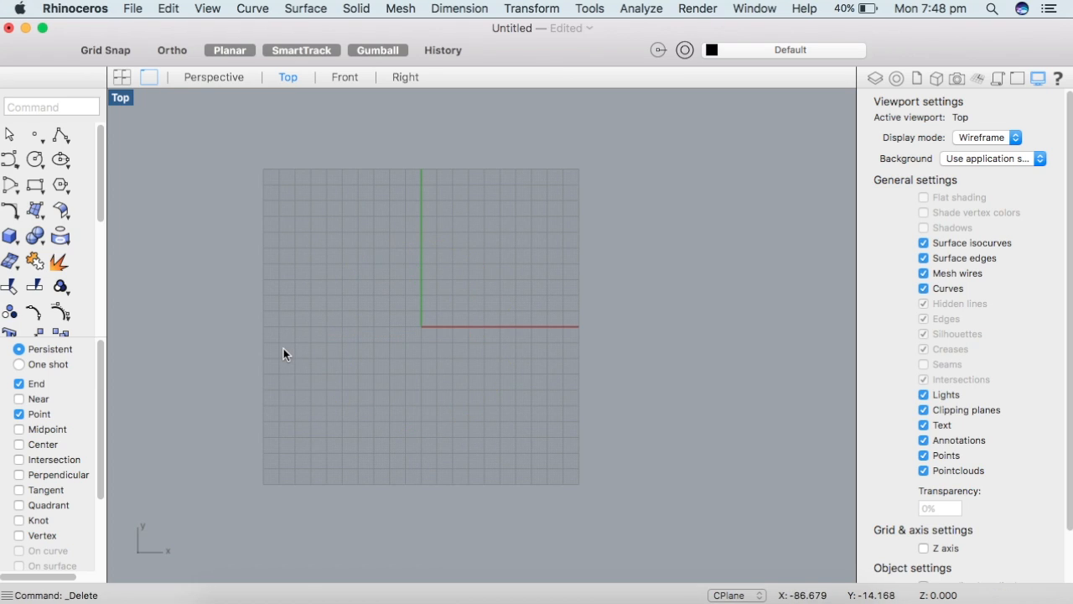
# - Repeat Circle to draw a circle centered near the origin with a diameter of 150
pyautogui.rightClick(285, 212)
pyautogui.press('Escape')
pyautogui.press('Return')
pyautogui.click(408, 326)
pyautogui.click(59, 148)
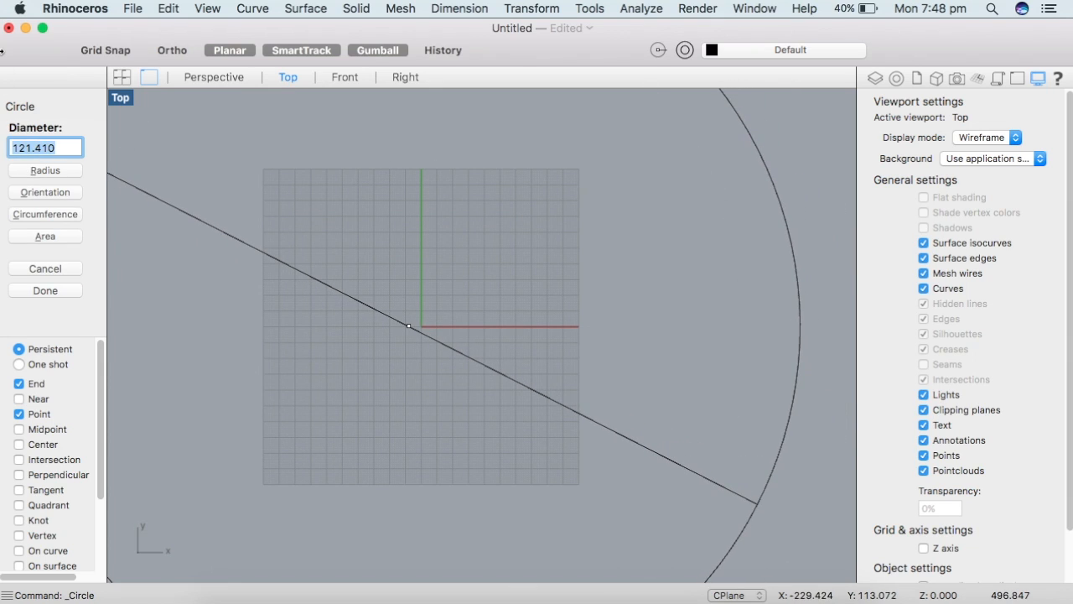
pyautogui.write('150')
pyautogui.press('Return')
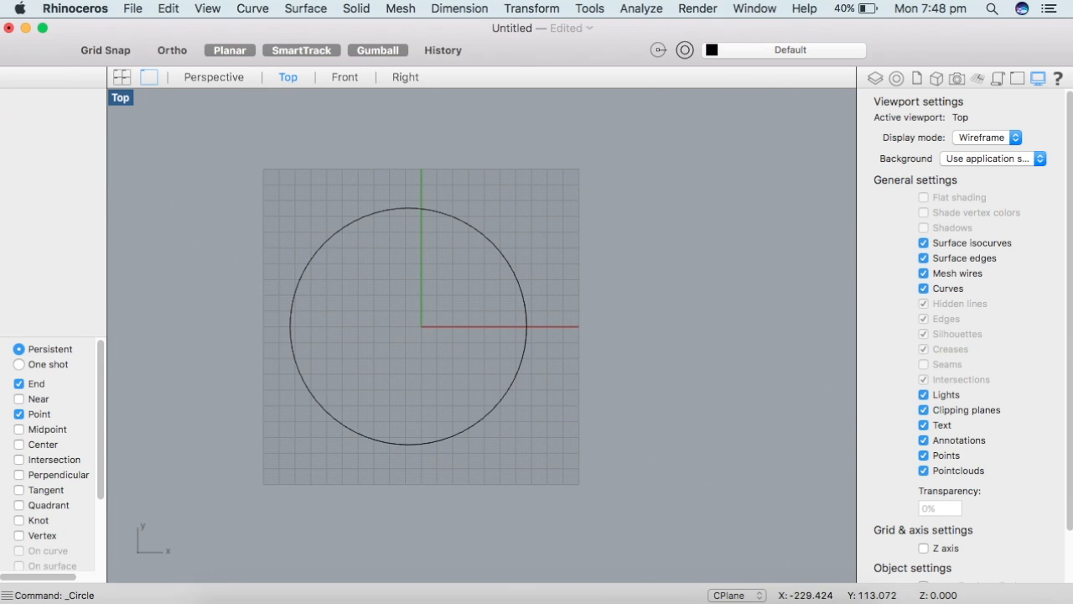
# - Repeat the Circle command to draw a second circle centered to the right of the grid, specified by a radius of 150
pyautogui.rightClick(211, 186)
pyautogui.moveTo(231, 198)
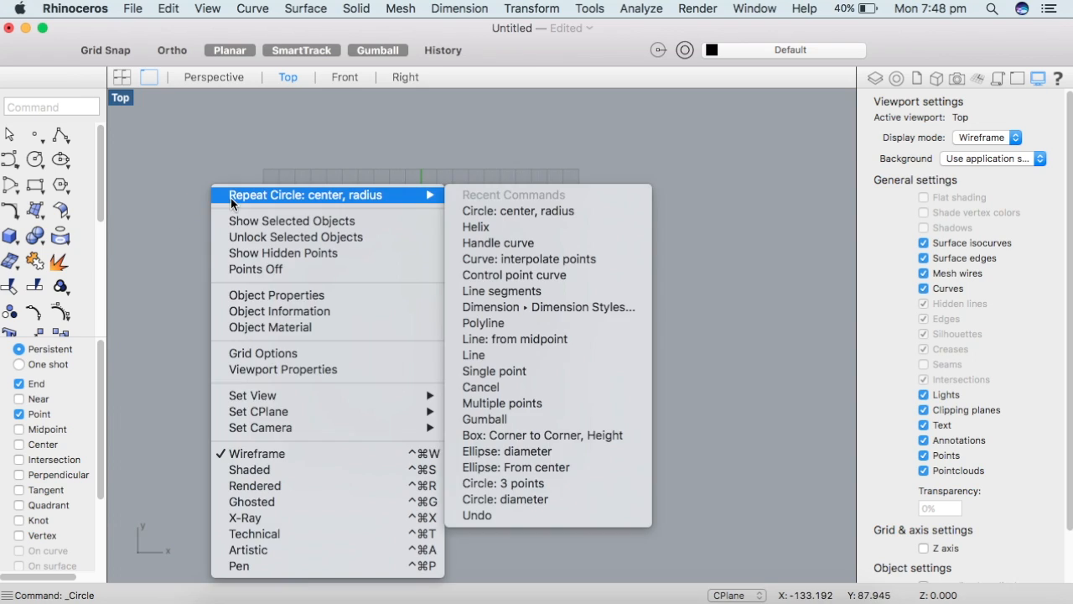
pyautogui.click(366, 196)
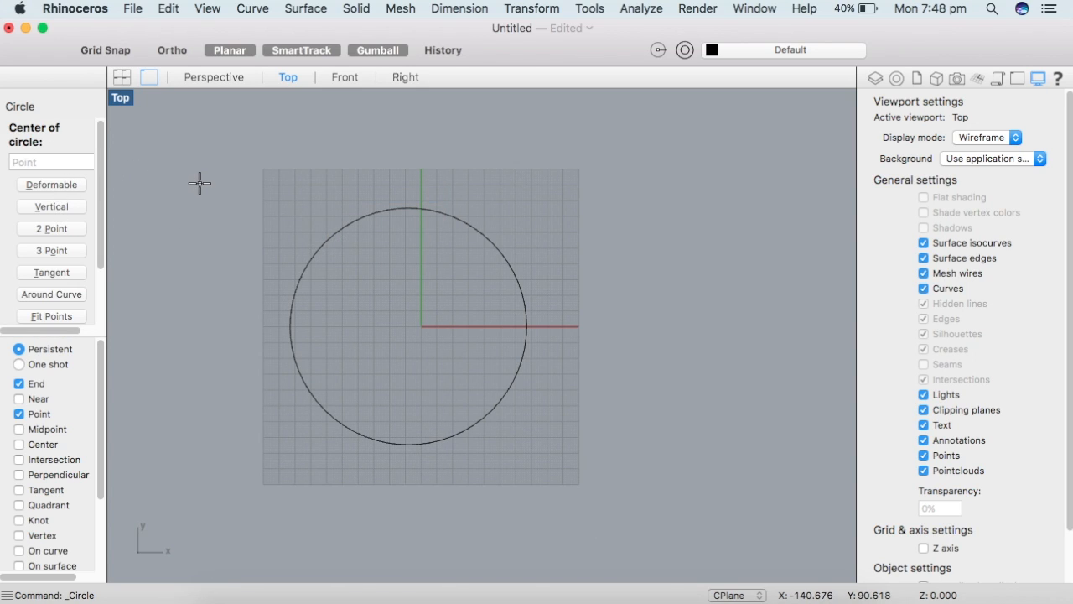
pyautogui.click(659, 337)
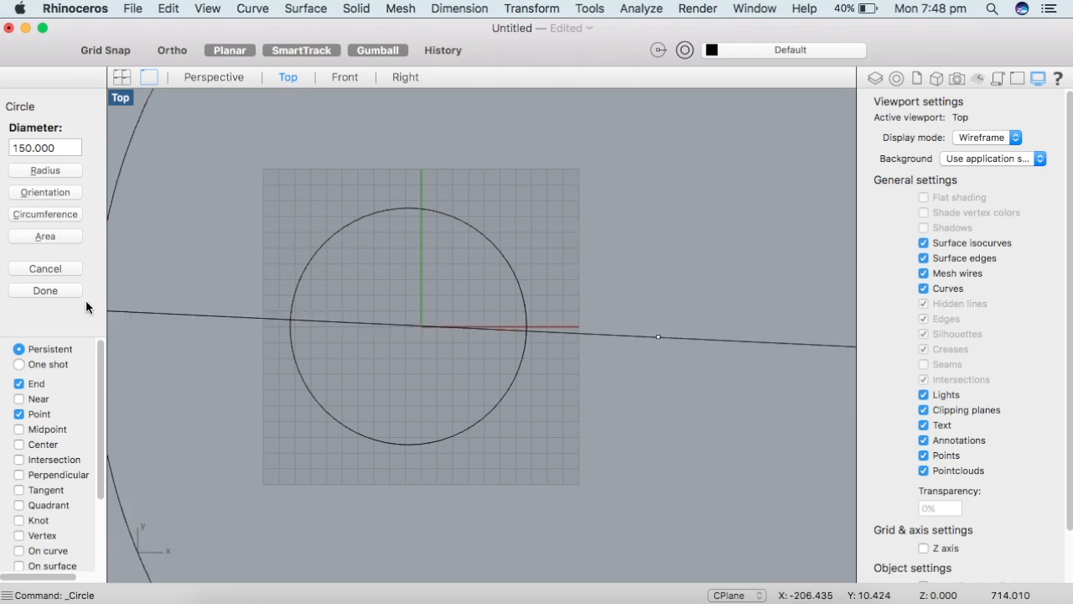
pyautogui.click(70, 170)
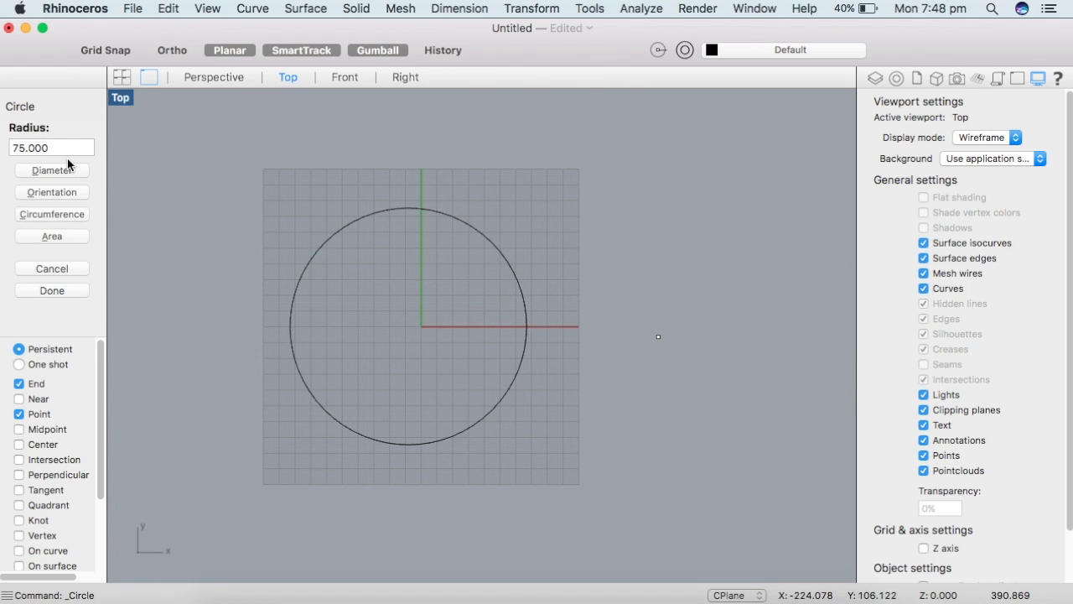
pyautogui.press('Tab')
pyautogui.write('150')
pyautogui.press('Return')
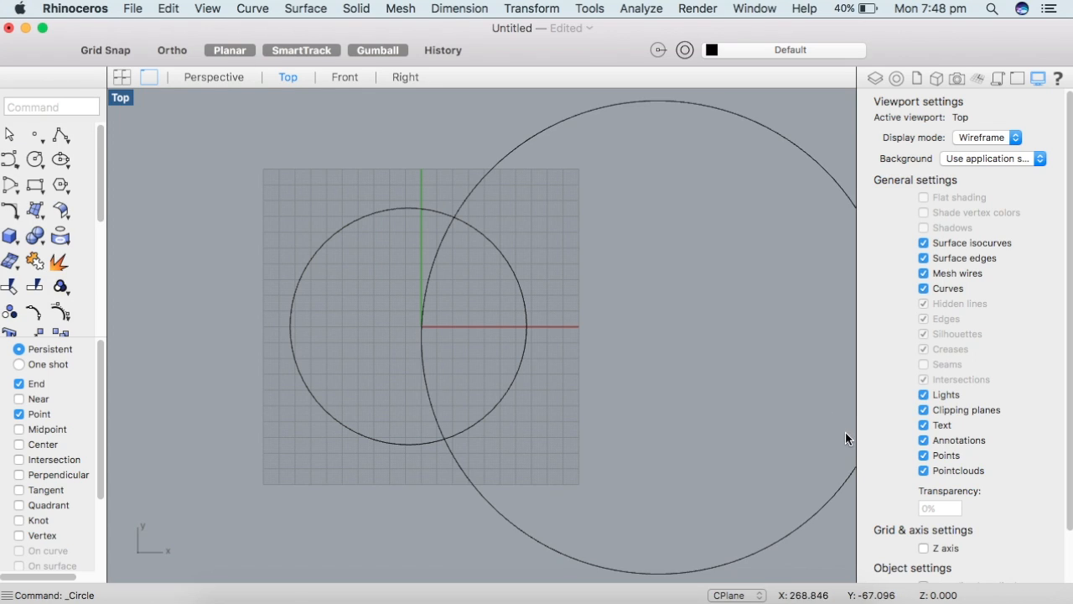
# - Select both the 150-diameter and 150-radius circles and delete them
pyautogui.scroll(-5, 776, 420)
pyautogui.hscroll(5, 777, 420)
pyautogui.press('super+a')
pyautogui.press('Delete')
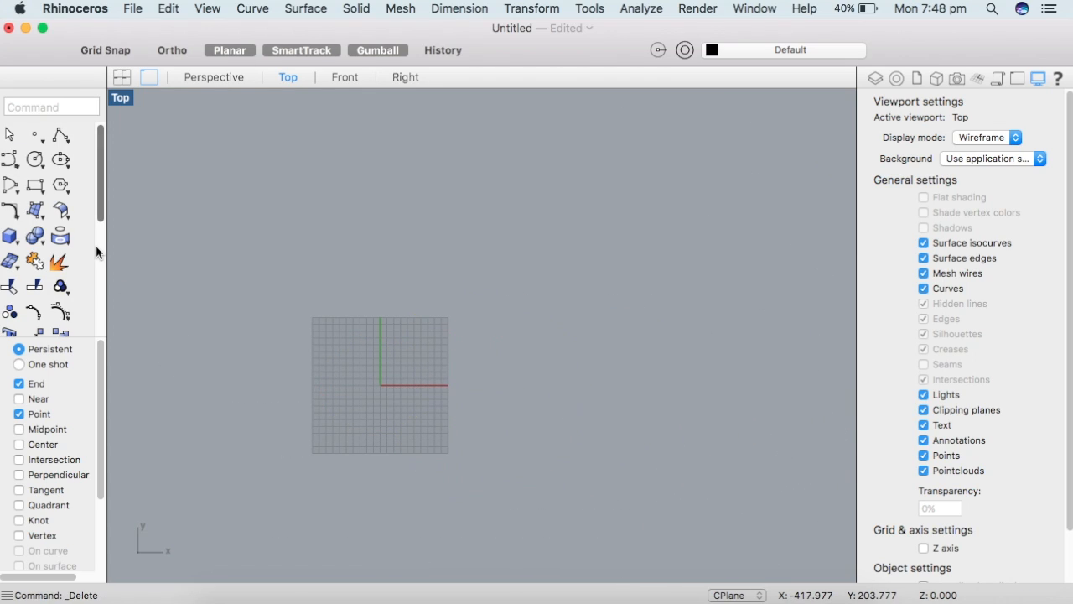
# - Float the Circle palette over the viewport's upper-left corner and draw a circle from two diameter endpoints, starting near the origin
pyautogui.click(37, 165)
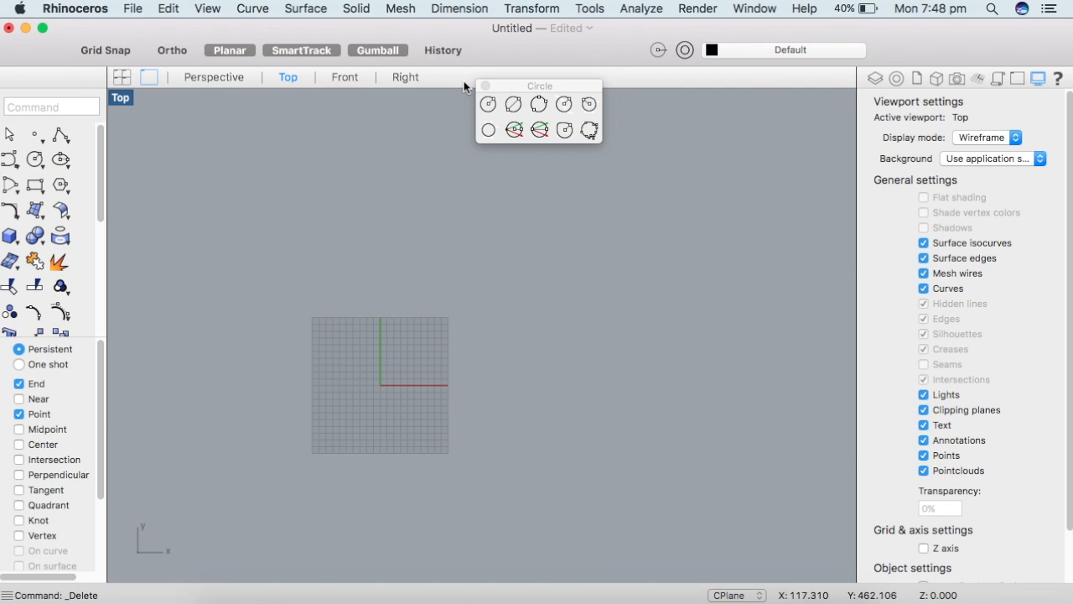
pyautogui.moveTo(550, 83); pyautogui.dragTo(195, 88)
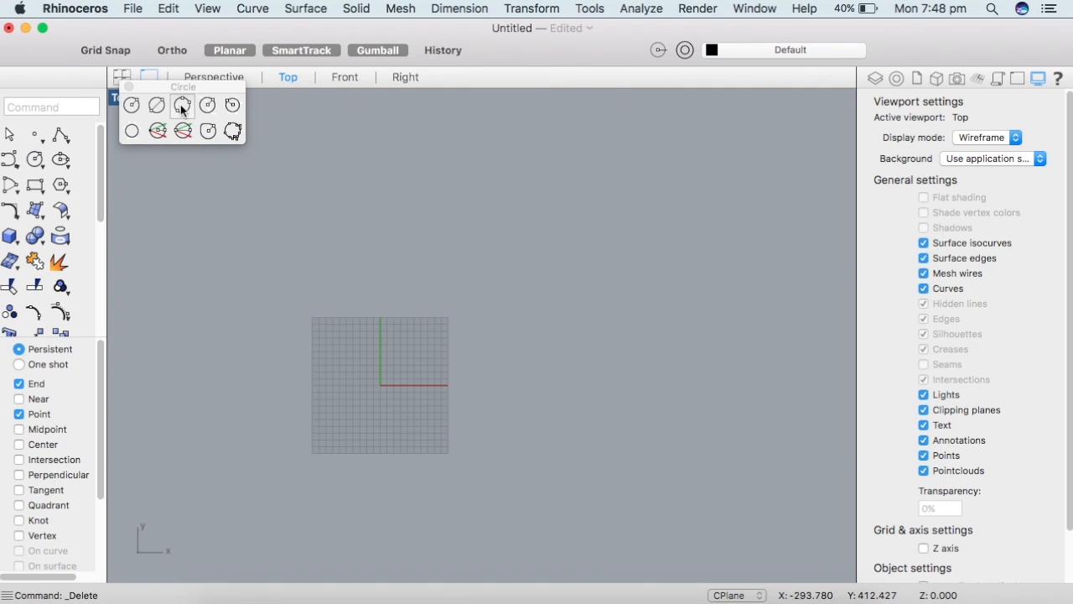
pyautogui.click(157, 105)
pyautogui.click(374, 384)
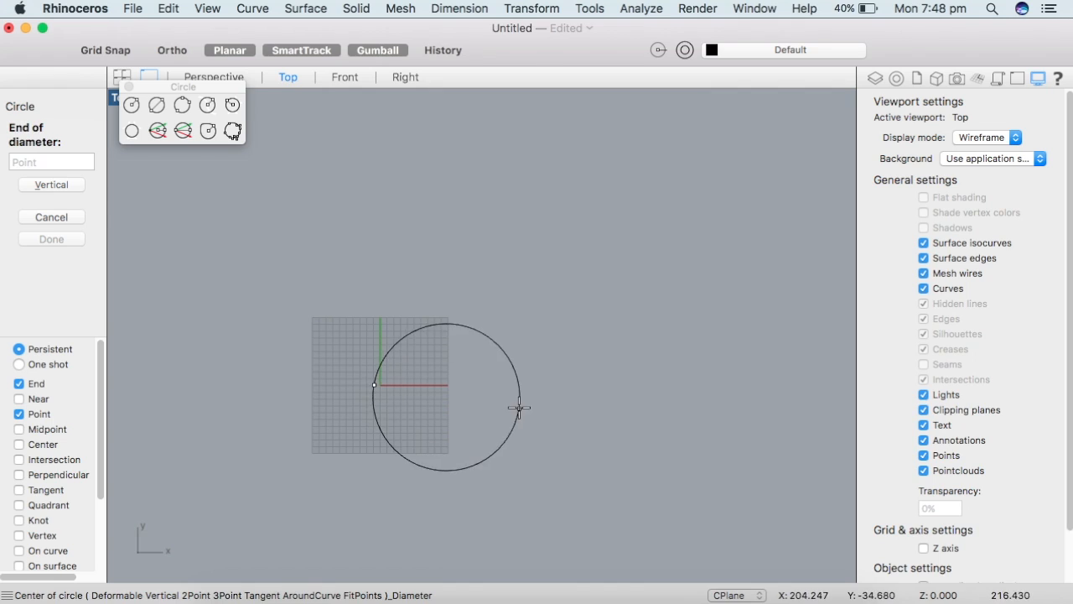
pyautogui.click(527, 396)
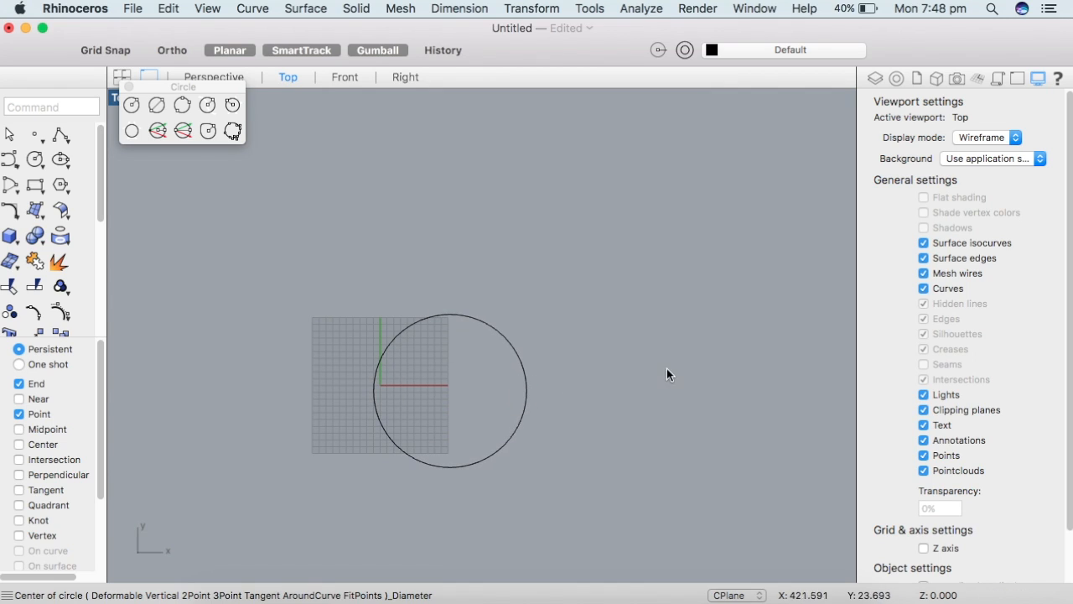
# - Draw a larger three-point circle overlapping the first one, with two points above it and the third below right
pyautogui.click(183, 108)
pyautogui.click(436, 234)
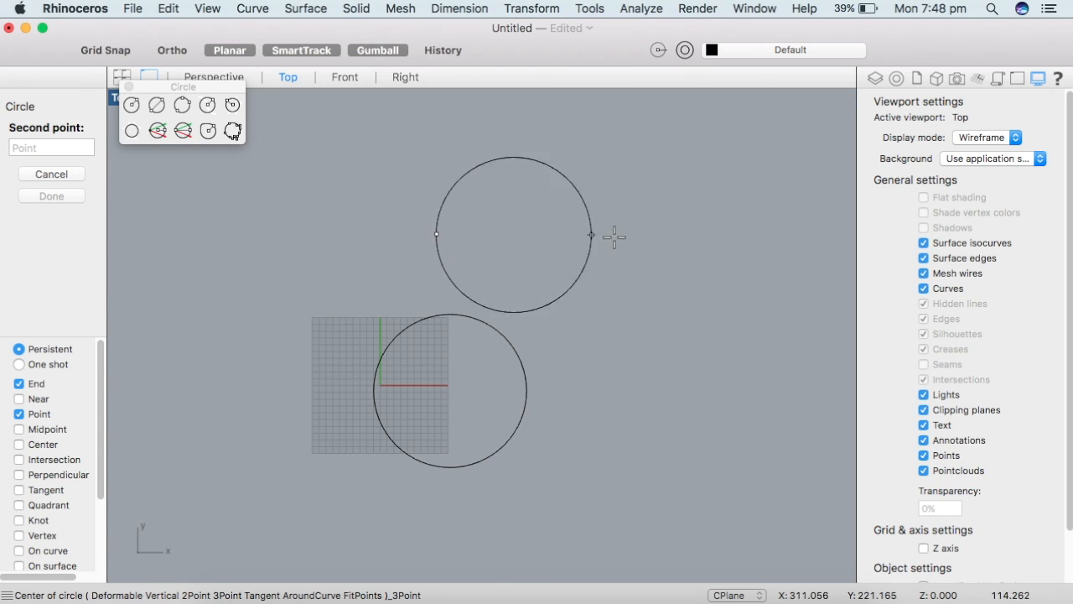
pyautogui.click(663, 240)
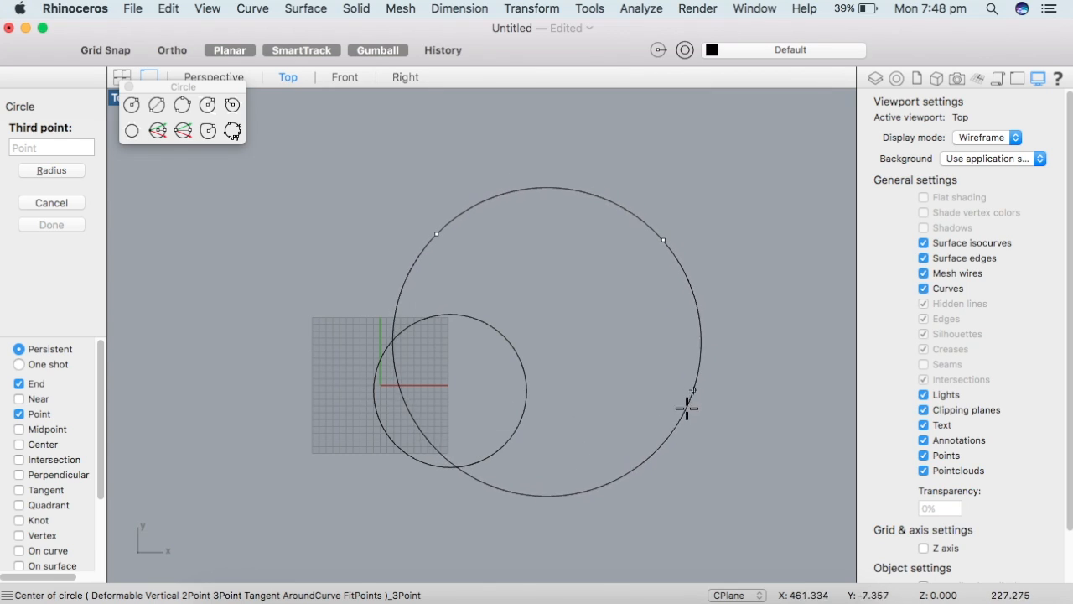
pyautogui.click(617, 509)
# - Delete the two-point and three-point circles and close the floating Circle palette
pyautogui.moveTo(812, 564); pyautogui.dragTo(155, 74)
pyautogui.press('Delete')
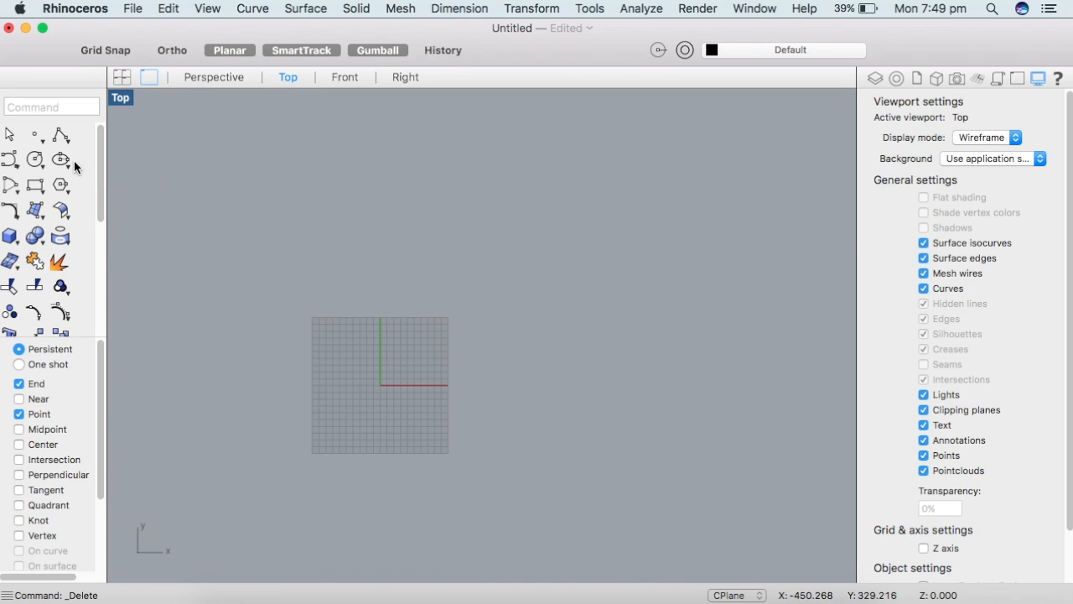
# - Draw an ellipse from its center at about (56, 119), with a horizontal first axis and a shorter vertical second axis
pyautogui.click(61, 161)
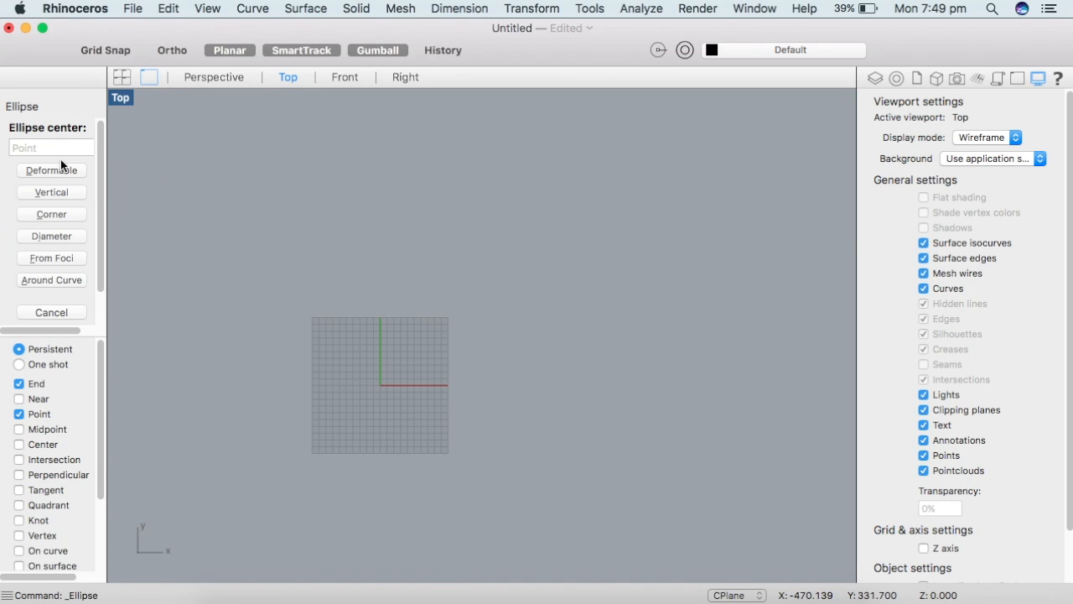
pyautogui.click(418, 304)
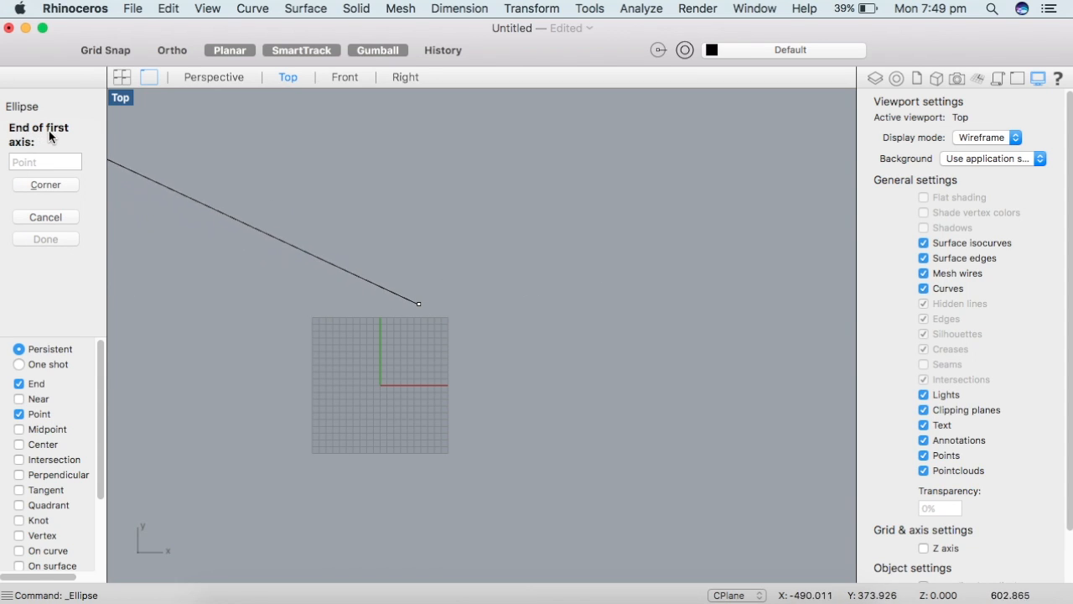
pyautogui.press('shift')
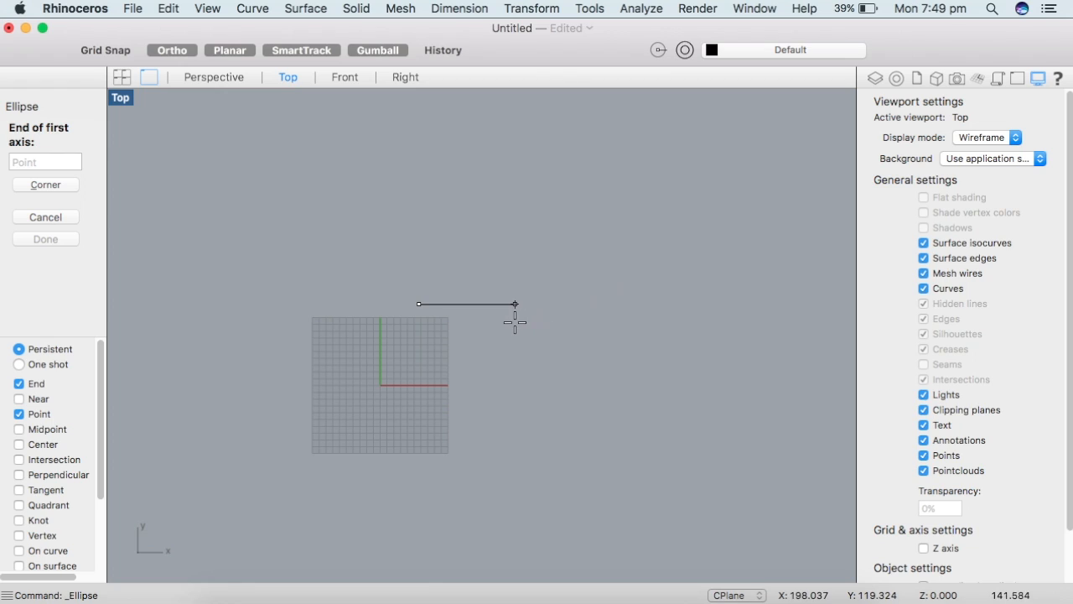
pyautogui.click(574, 303)
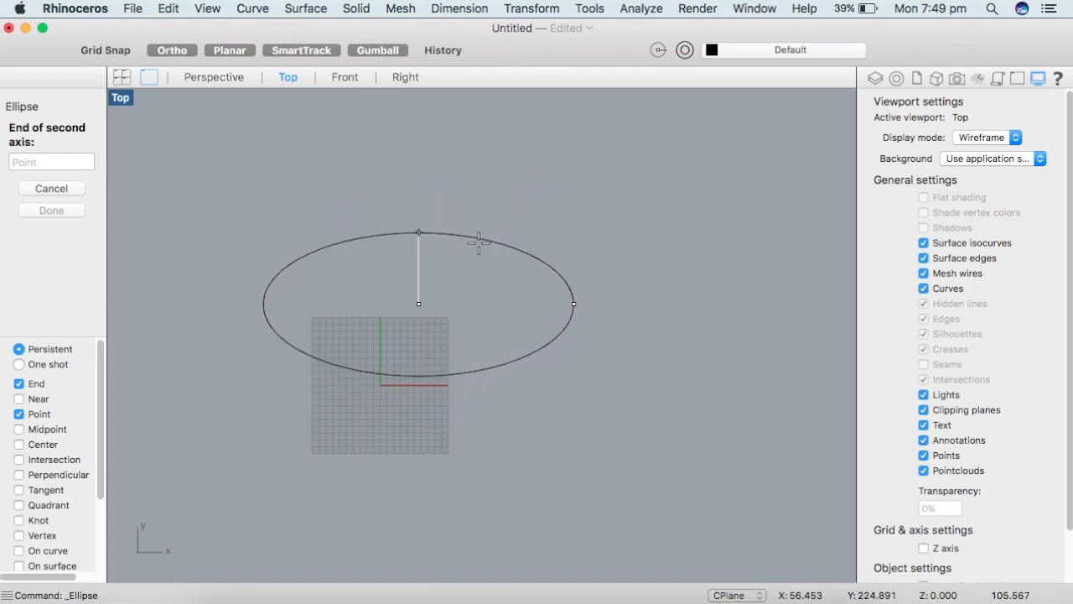
pyautogui.click(487, 173)
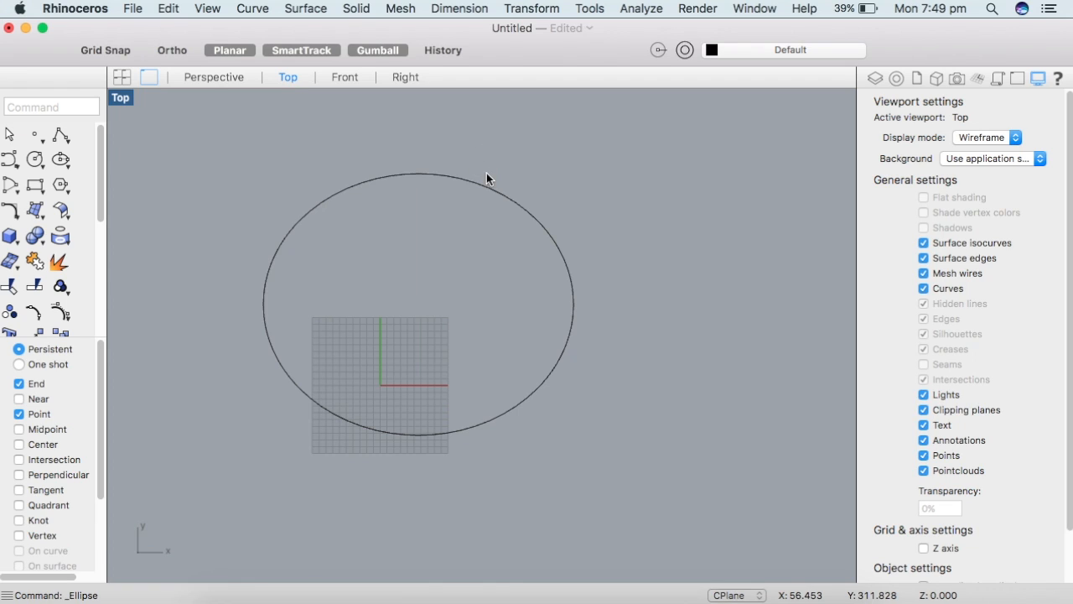
# - Delete the center-based ellipse and draw a wide horizontal ellipse by diameter above the origin
pyautogui.click(469, 180)
pyautogui.press('Delete')
pyautogui.click(68, 166)
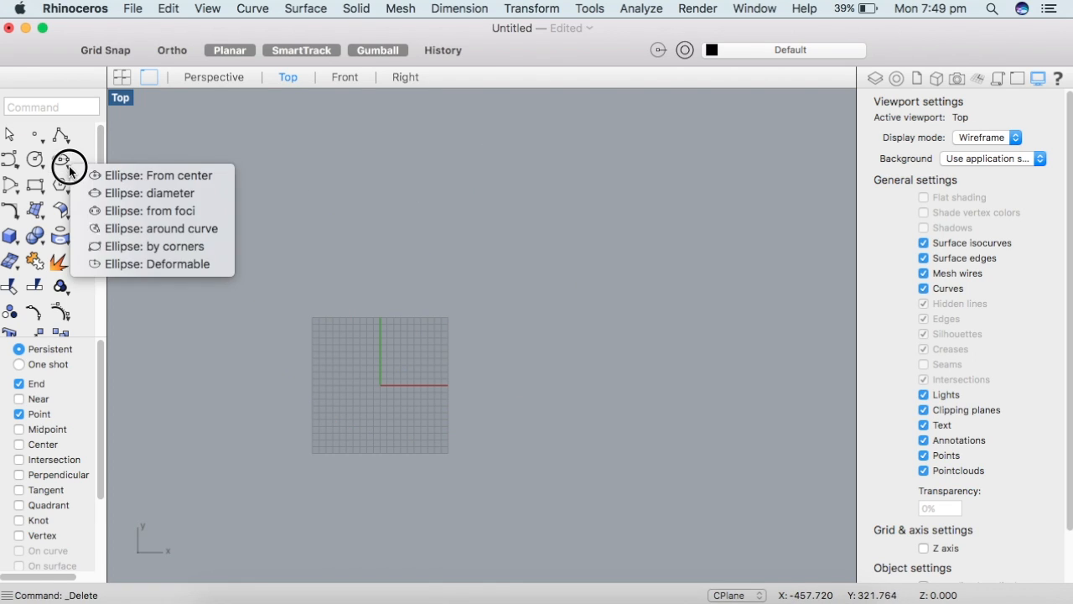
pyautogui.click(100, 193)
pyautogui.click(253, 261)
pyautogui.click(489, 262)
pyautogui.click(445, 191)
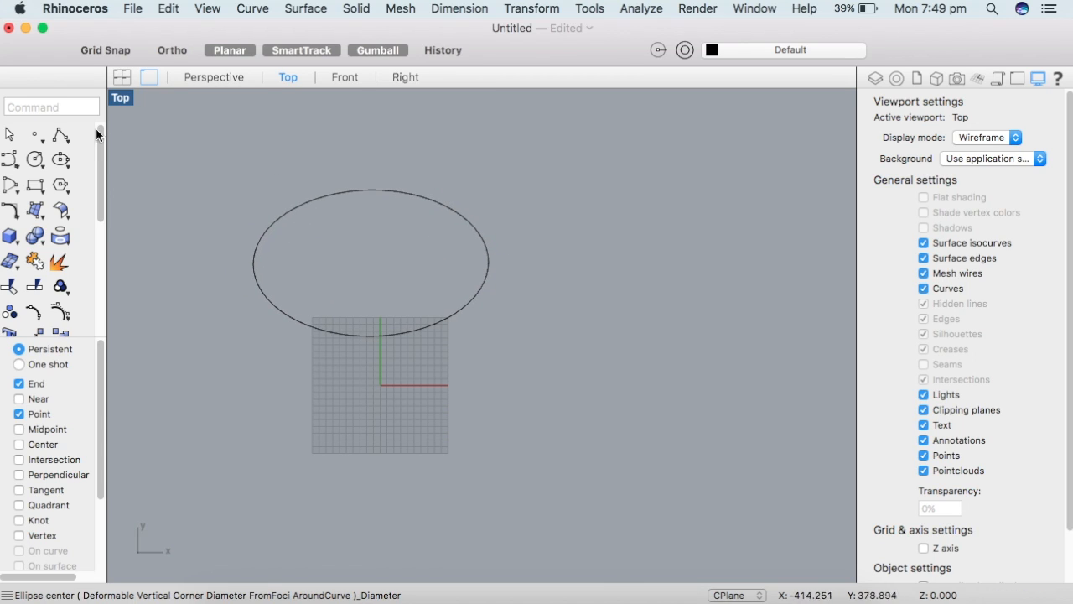
pyautogui.click(70, 168)
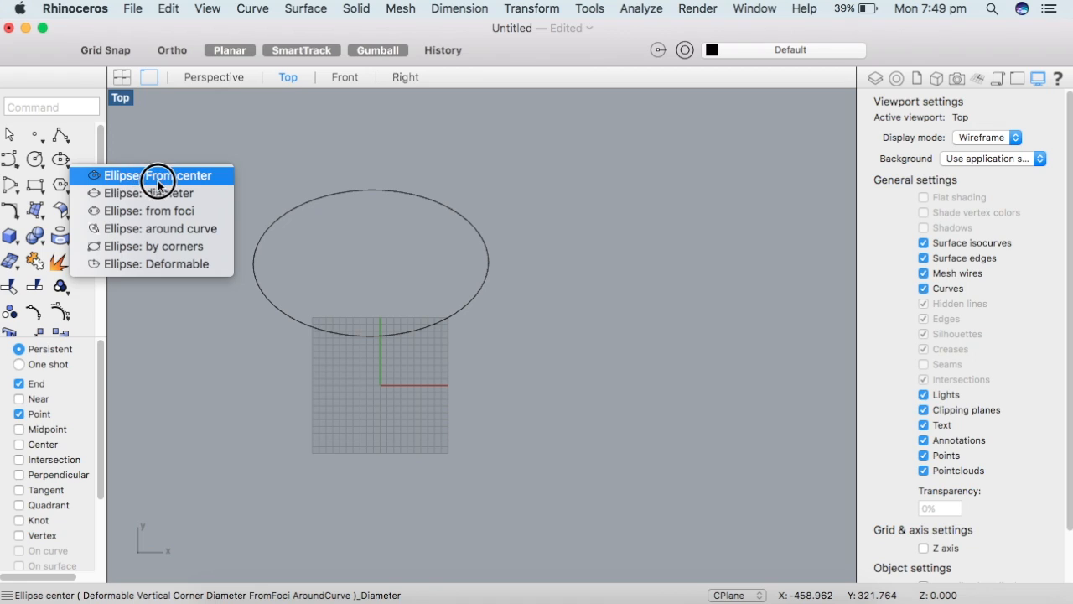
pyautogui.click(173, 263)
pyautogui.click(243, 124)
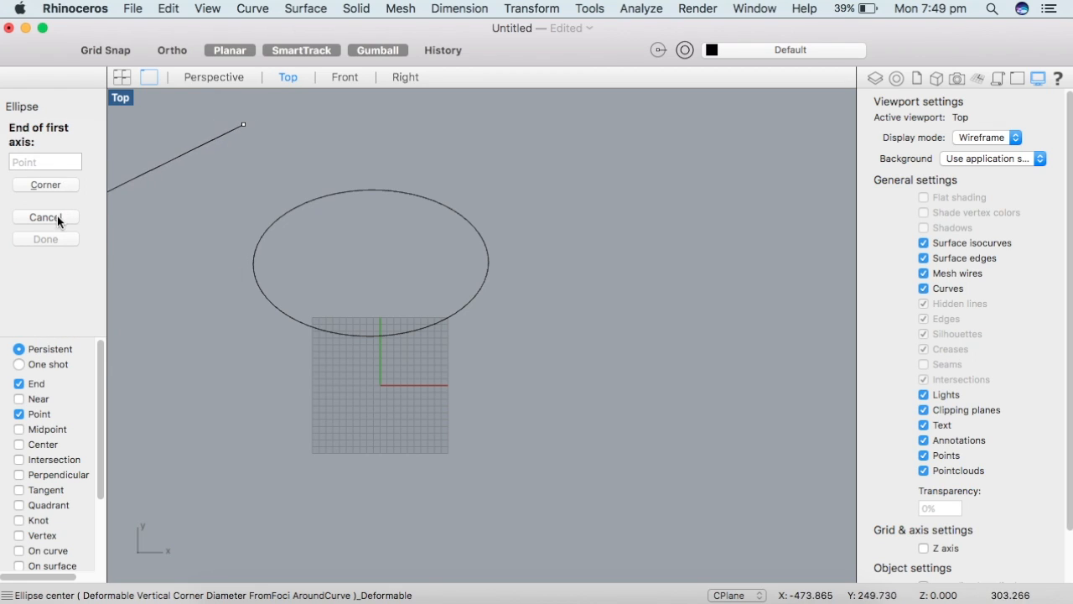
pyautogui.click(59, 216)
# - Float the Ellipse palette over the viewport's upper-left area and draw a smaller ellipse by diameter to the right of the first
pyautogui.click(63, 162)
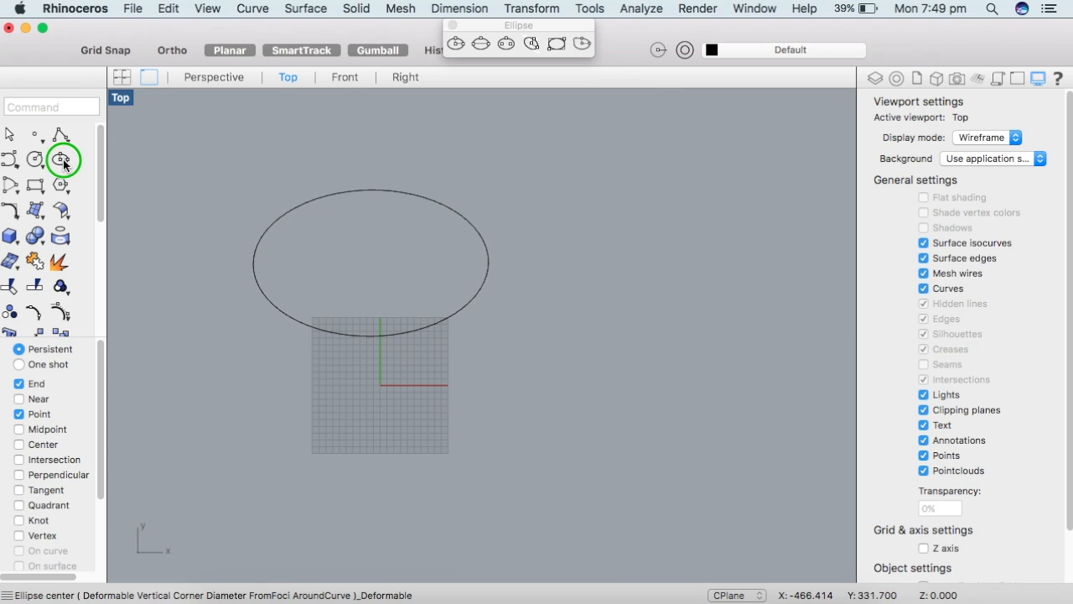
pyautogui.moveTo(578, 26); pyautogui.dragTo(281, 149)
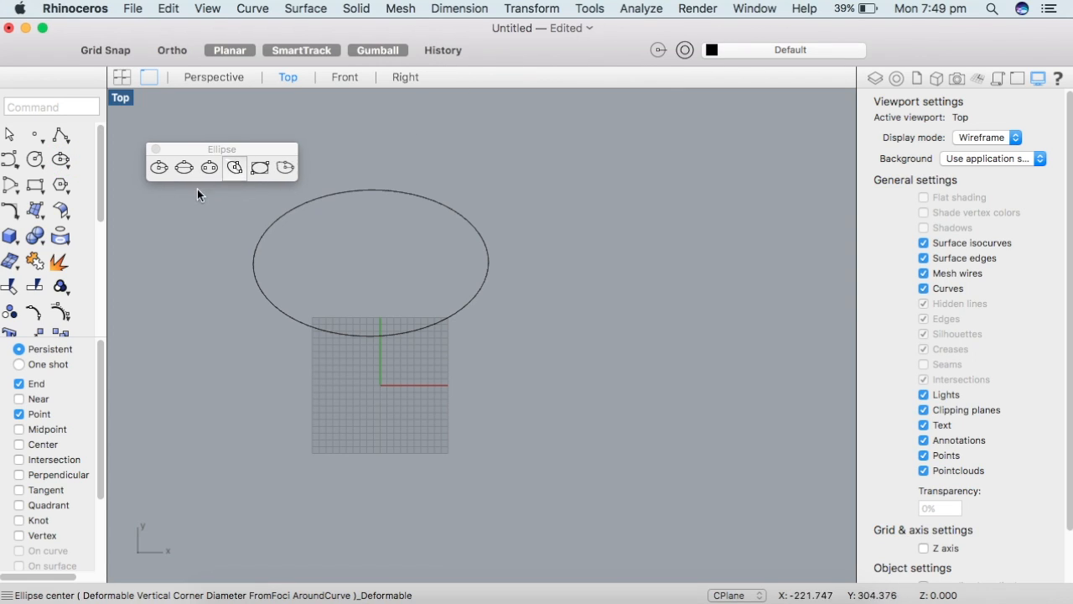
pyautogui.click(67, 172)
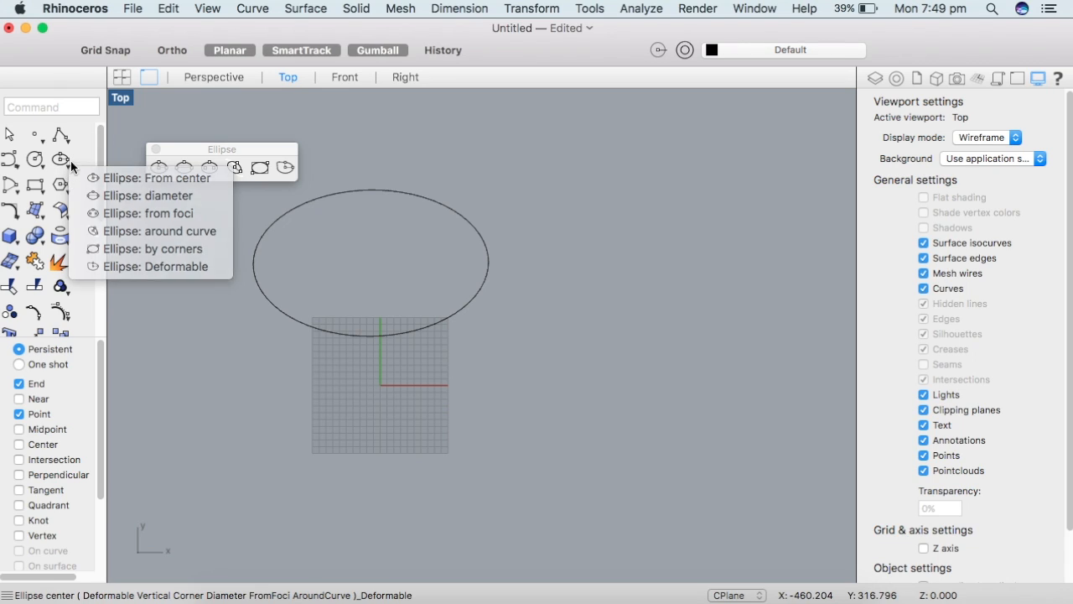
pyautogui.click(59, 159)
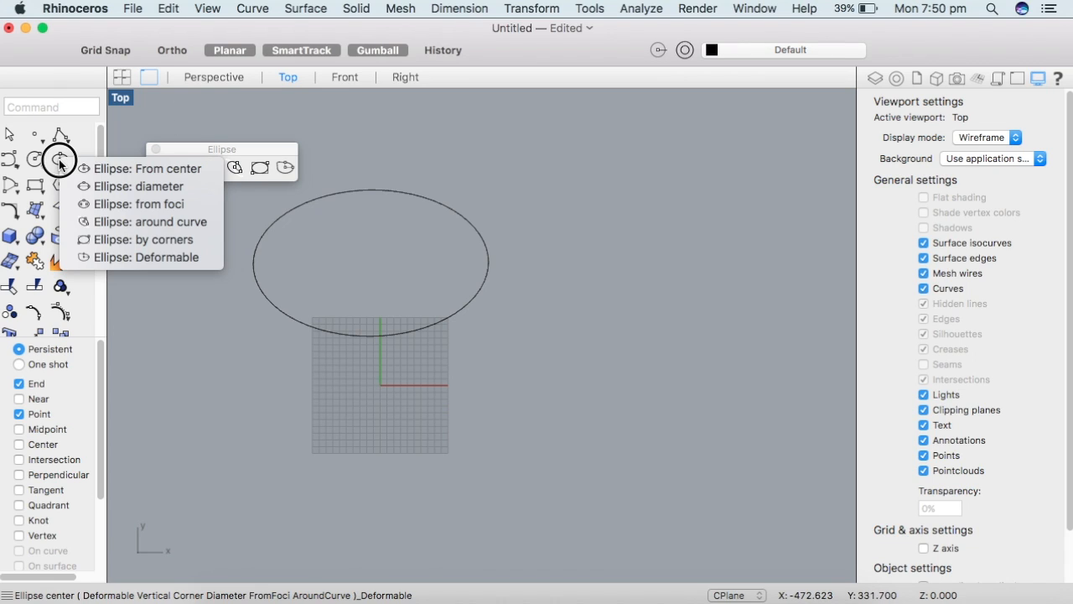
pyautogui.click(137, 185)
pyautogui.click(552, 292)
pyautogui.click(644, 292)
pyautogui.click(598, 253)
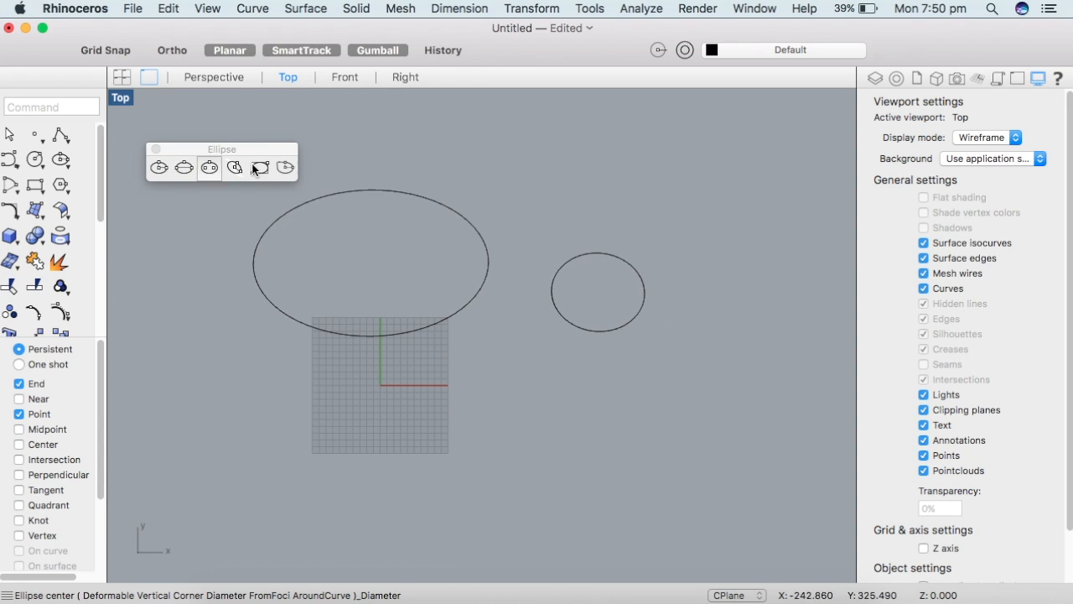
# - Draw an ellipse by two opposite corners, above and between the two existing ellipses
pyautogui.click(260, 168)
pyautogui.click(455, 159)
pyautogui.click(625, 237)
# - Delete the corner-based ellipse and both diameter ellipses, and close the floating Ellipse palette
pyautogui.click(624, 199)
pyautogui.press('Delete')
pyautogui.moveTo(625, 480); pyautogui.dragTo(117, 50)
pyautogui.press('Delete')
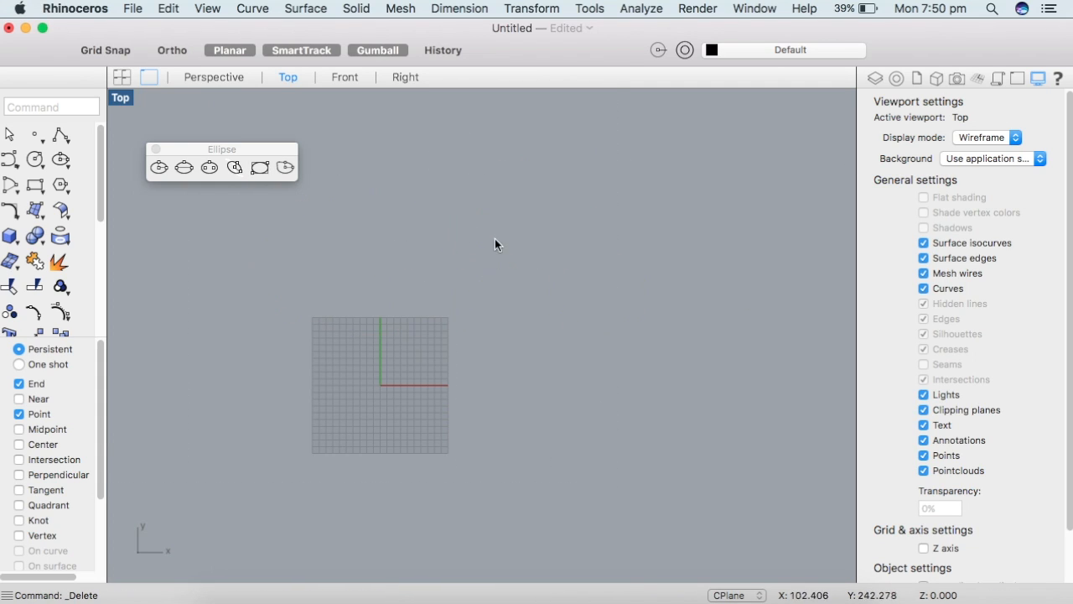
pyautogui.click(157, 149)
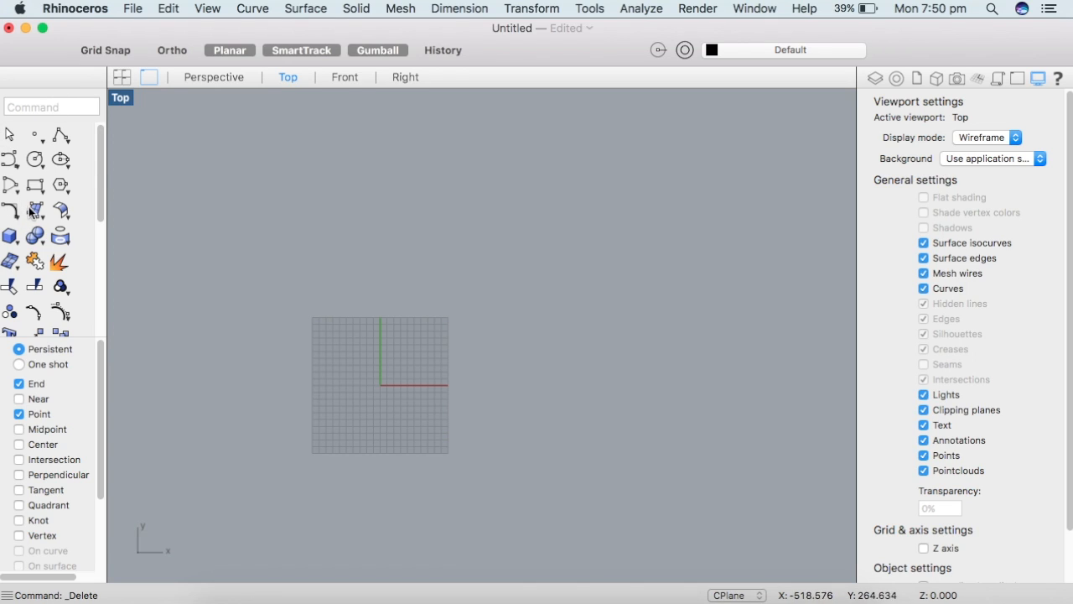
# - Create a box from a first corner in the Top viewport, setting its opposite corner near (7, 207) and its height in Perspective
pyautogui.click(11, 237)
pyautogui.click(429, 335)
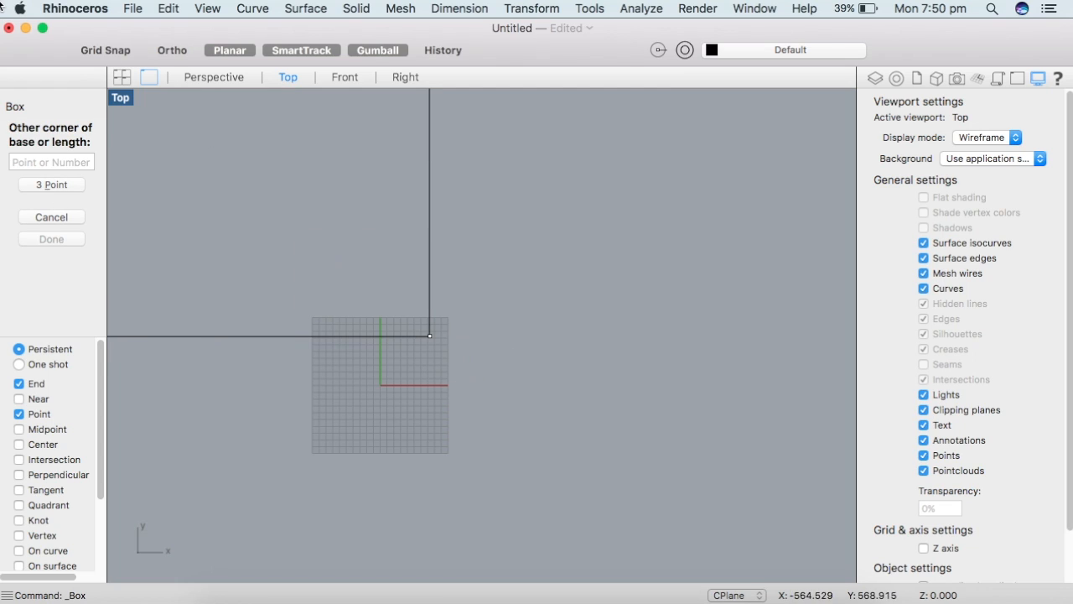
pyautogui.doubleClick(126, 99)
pyautogui.click(685, 187)
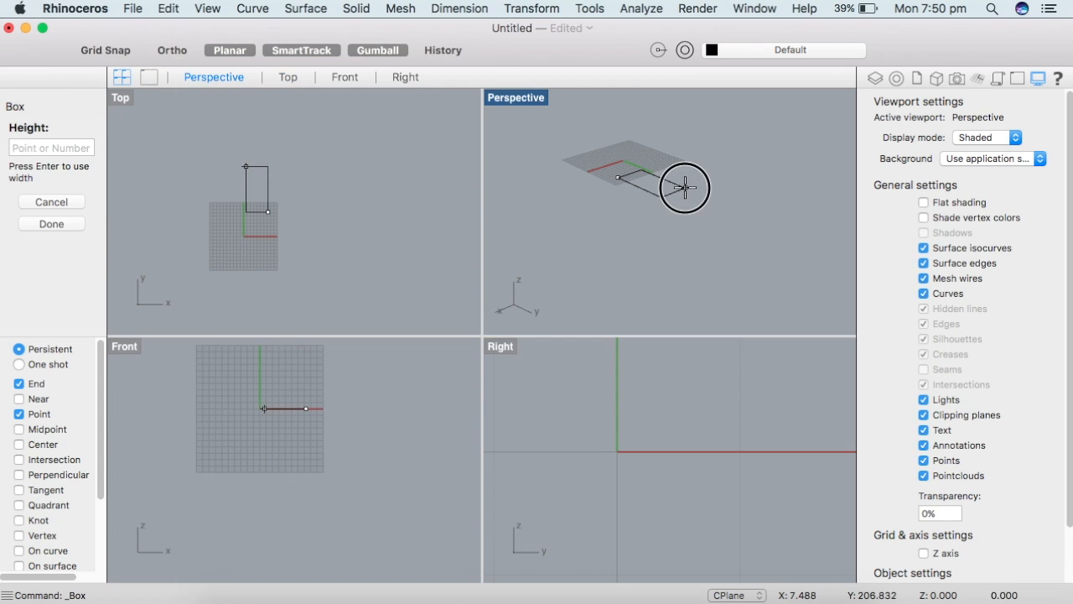
pyautogui.click(676, 147)
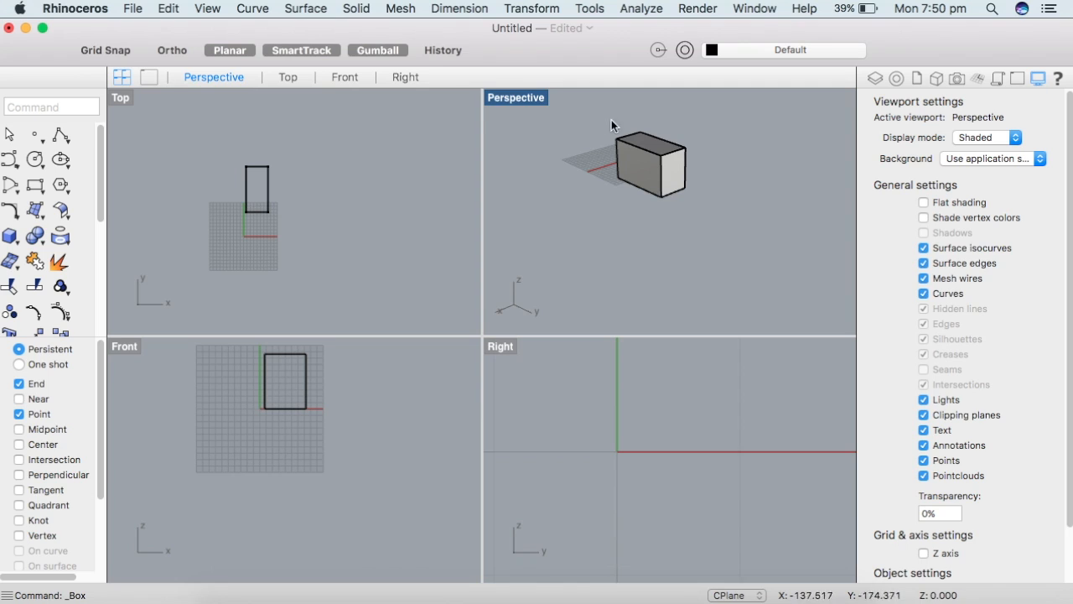
# - Maximize the Perspective viewport and move the box along the X axis with the gumball, about one box width
pyautogui.doubleClick(523, 100)
pyautogui.scroll(5, 443, 266)
pyautogui.click(442, 266)
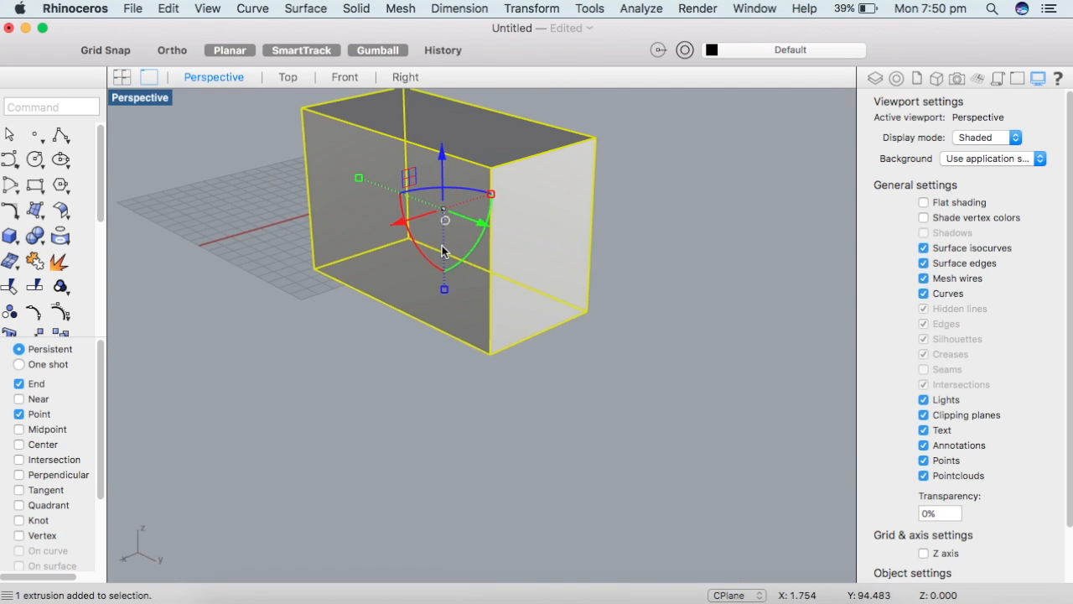
pyautogui.moveTo(417, 218); pyautogui.dragTo(314, 273)
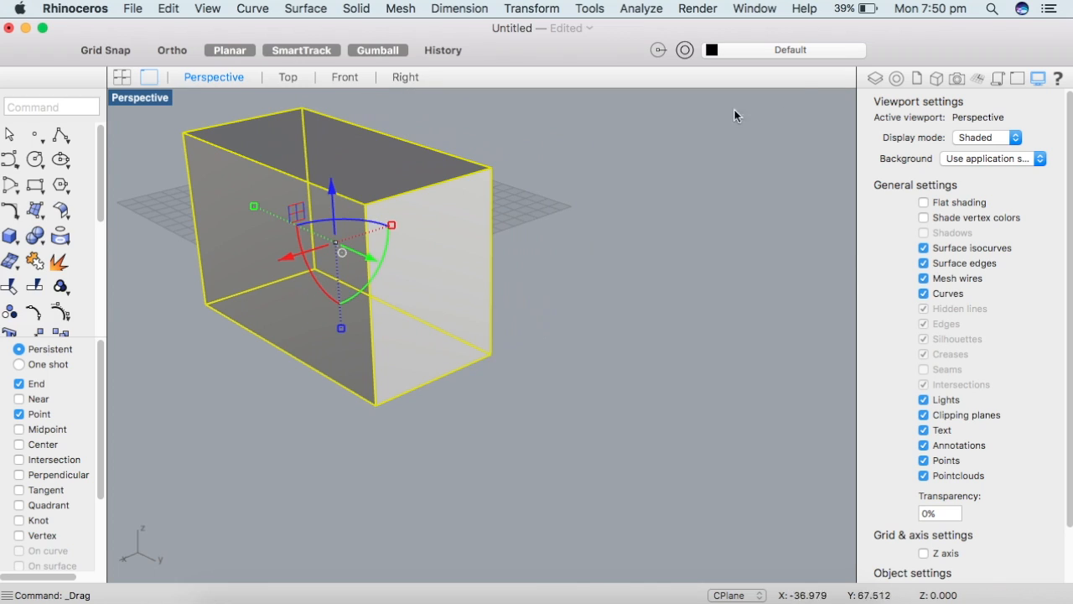
# - Rotate the box with the gumball about its X axis and about its local Z axis so that it sits tilted
pyautogui.moveTo(679, 201); pyautogui.dragTo(352, 302, button='right')
pyautogui.moveTo(512, 203); pyautogui.dragTo(522, 281, button='right')
pyautogui.scroll(4, 488, 299)
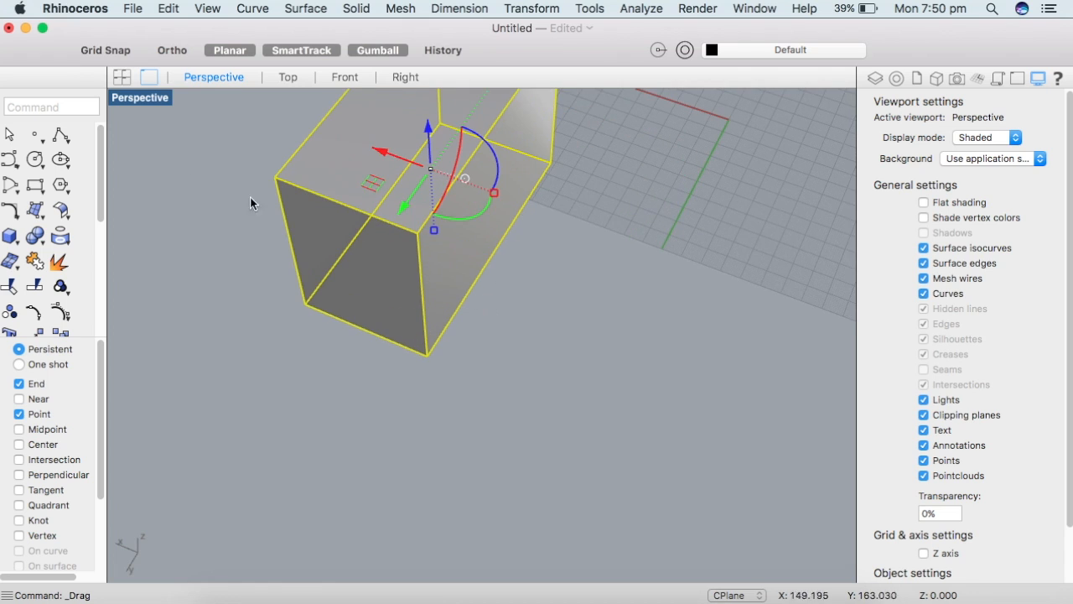
pyautogui.moveTo(449, 365); pyautogui.dragTo(549, 293, button='right')
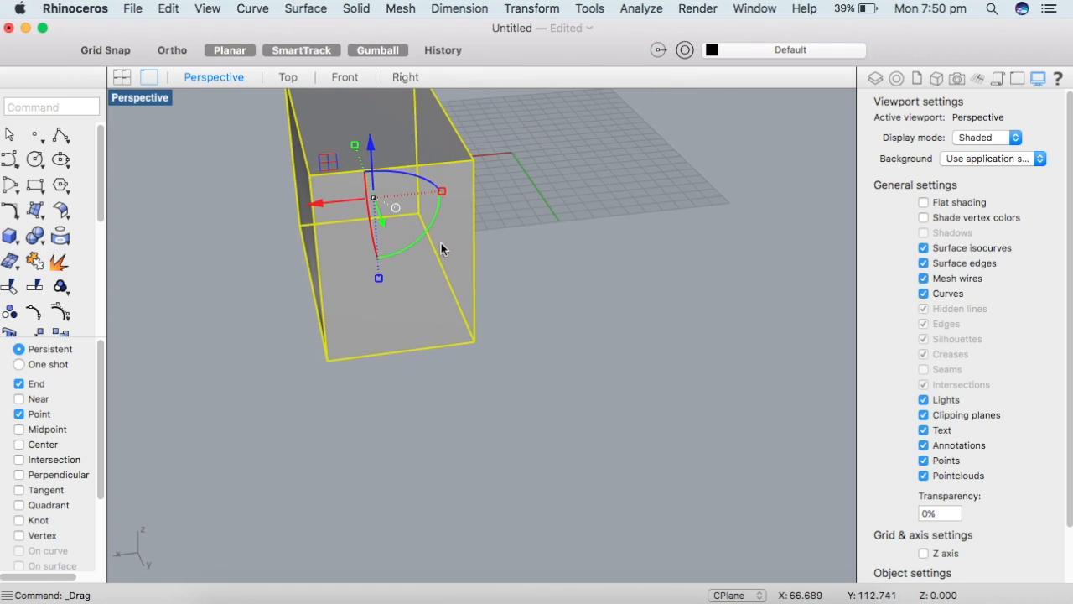
pyautogui.moveTo(415, 246); pyautogui.dragTo(360, 380)
pyautogui.moveTo(360, 381); pyautogui.dragTo(549, 365, button='right')
pyautogui.moveTo(326, 259); pyautogui.dragTo(568, 281)
pyautogui.moveTo(568, 280); pyautogui.dragTo(400, 343, button='right')
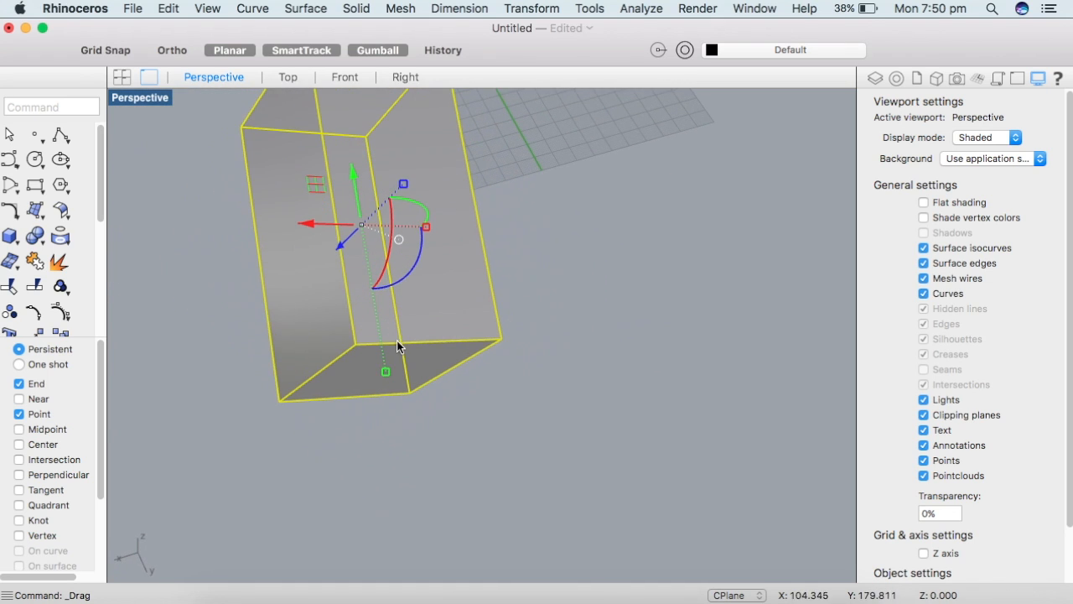
pyautogui.moveTo(410, 276); pyautogui.dragTo(264, 94)
# - Check the rotated box in the four-viewport layout and in the maximized Perspective viewport, and window-select it
pyautogui.doubleClick(140, 97)
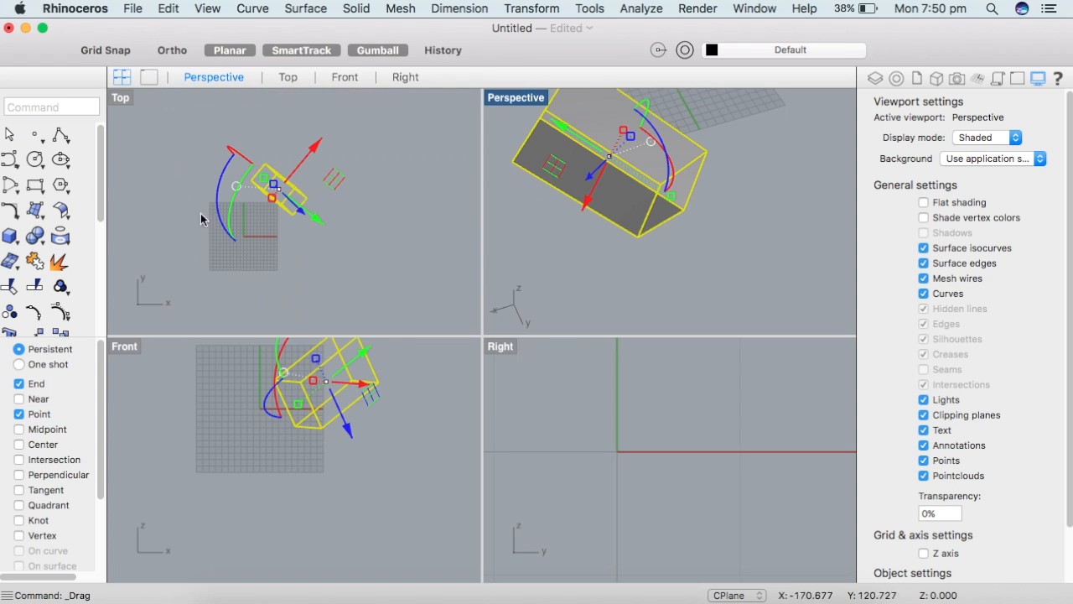
pyautogui.doubleClick(532, 97)
pyautogui.scroll(-10, 403, 188)
pyautogui.moveTo(403, 189); pyautogui.dragTo(627, 156, button='right')
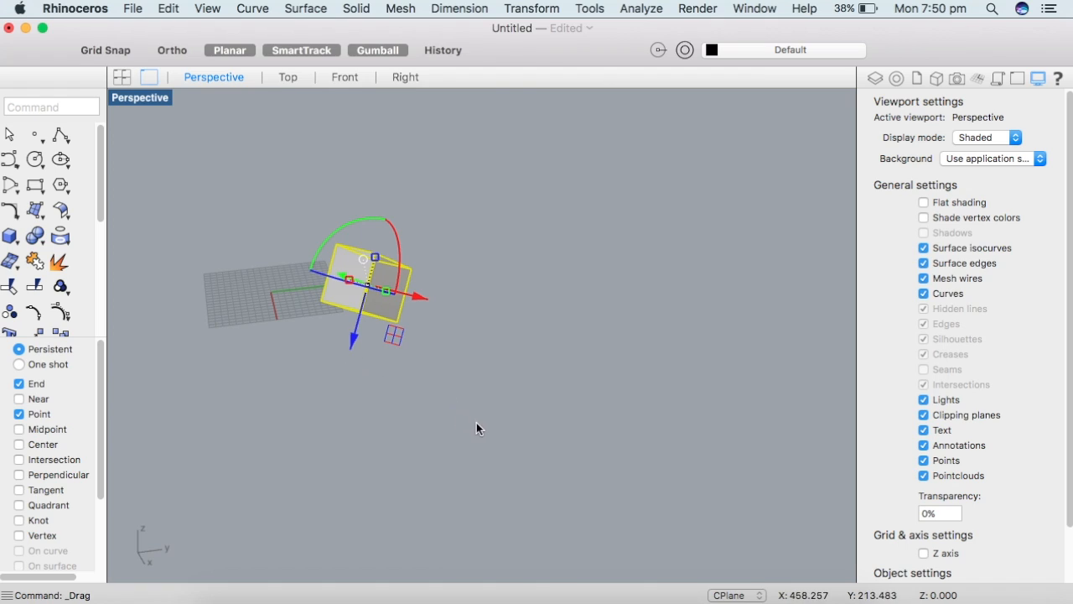
pyautogui.moveTo(553, 457); pyautogui.dragTo(298, 198)
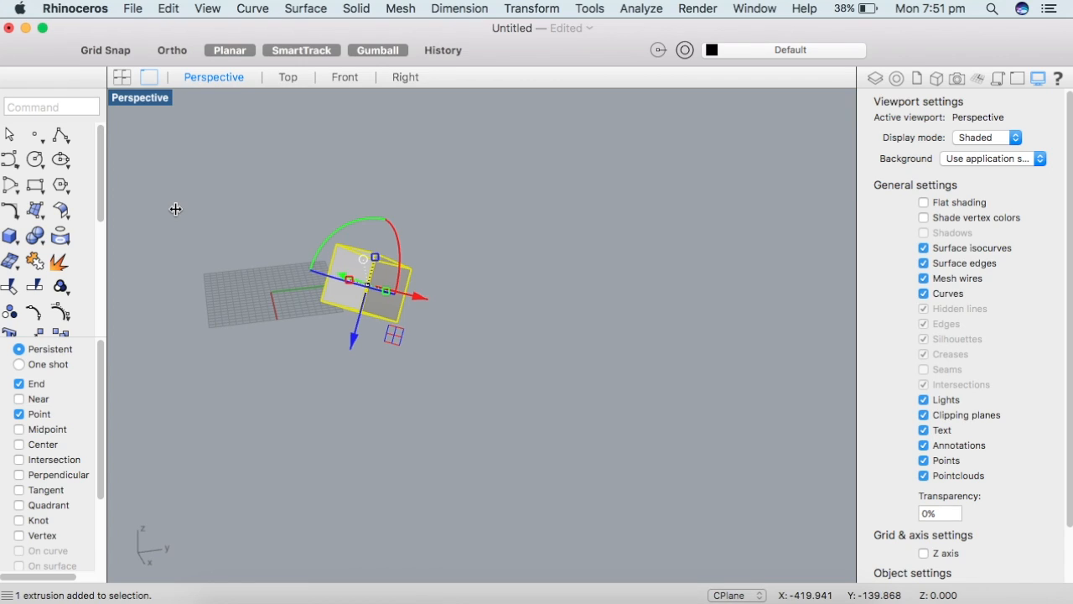
pyautogui.moveTo(233, 207)
pyautogui.mouseDown(button='right')
pyautogui.moveTo(207, 297)
pyautogui.moveTo(115, 324)
pyautogui.moveTo(412, 215)
pyautogui.moveTo(634, 259)
pyautogui.moveTo(233, 408)
pyautogui.moveTo(182, 237)
pyautogui.moveTo(240, 177)
pyautogui.moveTo(248, 184)
pyautogui.mouseUp(button='right')
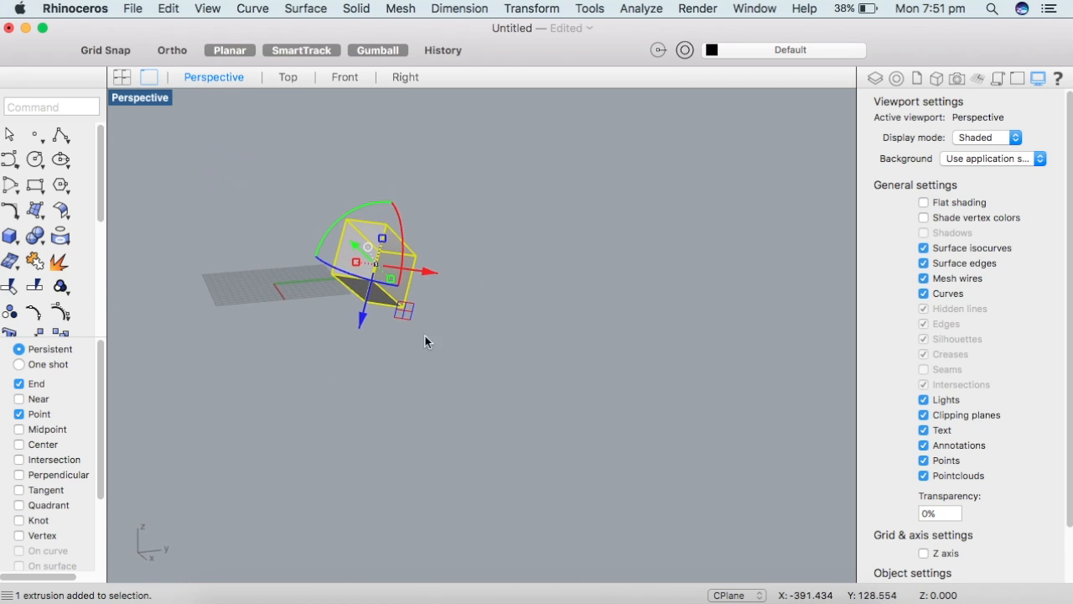